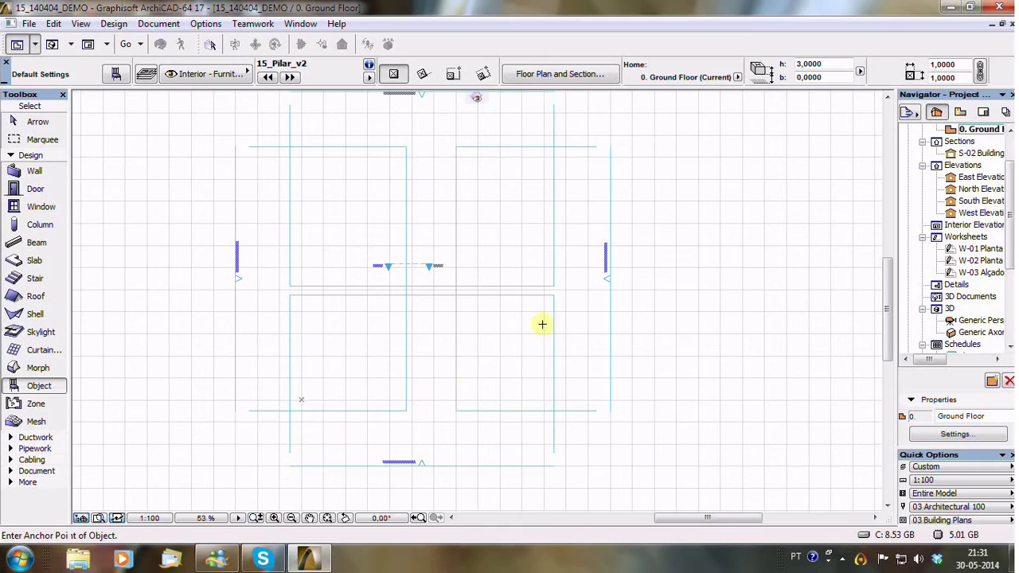
- Open the W-01 first-course masonry plan and zoom around its walls and labels
double_click(975, 251)
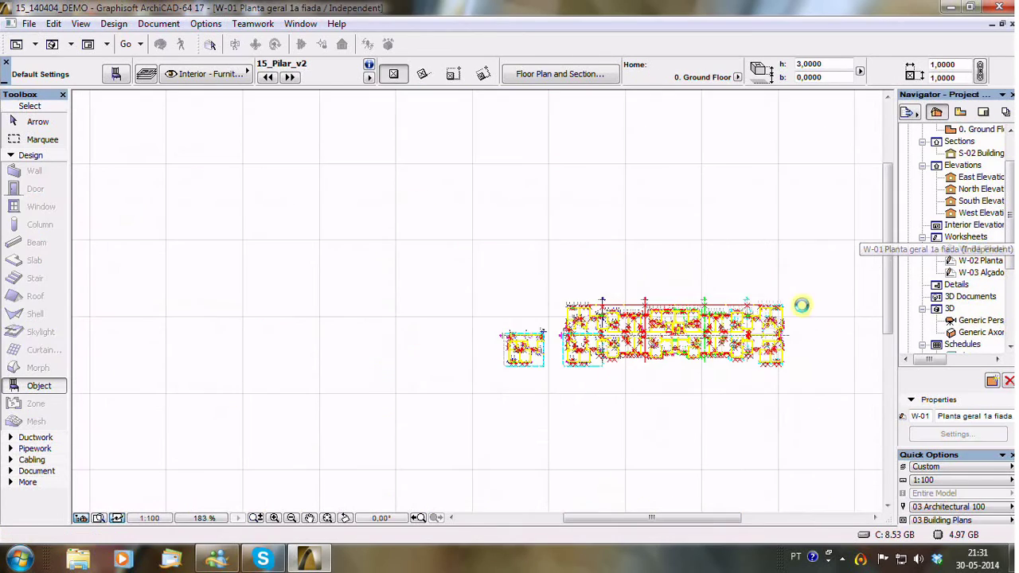
scroll(540, 335, up, 5)
scroll(541, 335, up, 4)
scroll(540, 335, up, 3)
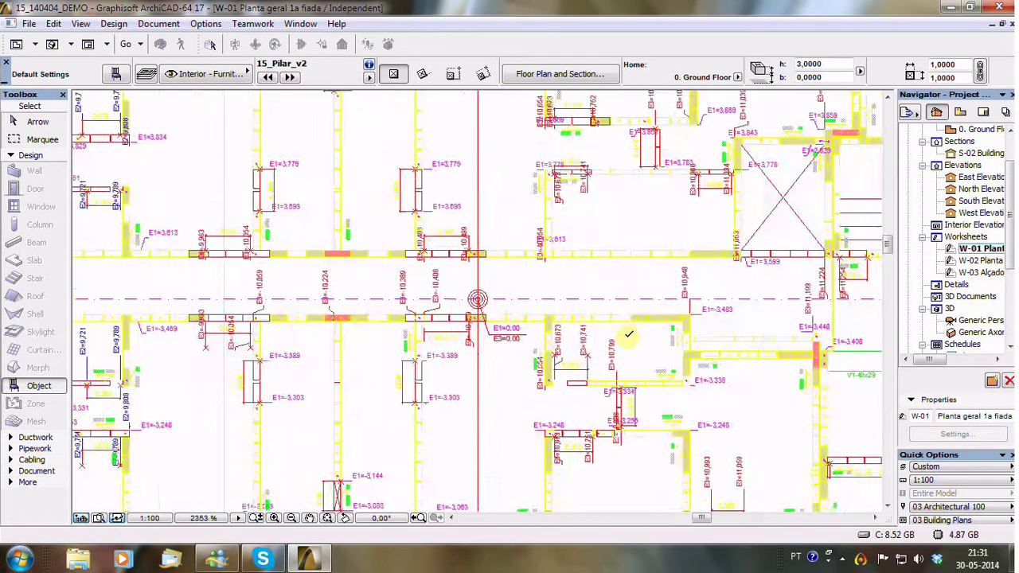
scroll(541, 335, up, 2)
scroll(534, 333, up, 3)
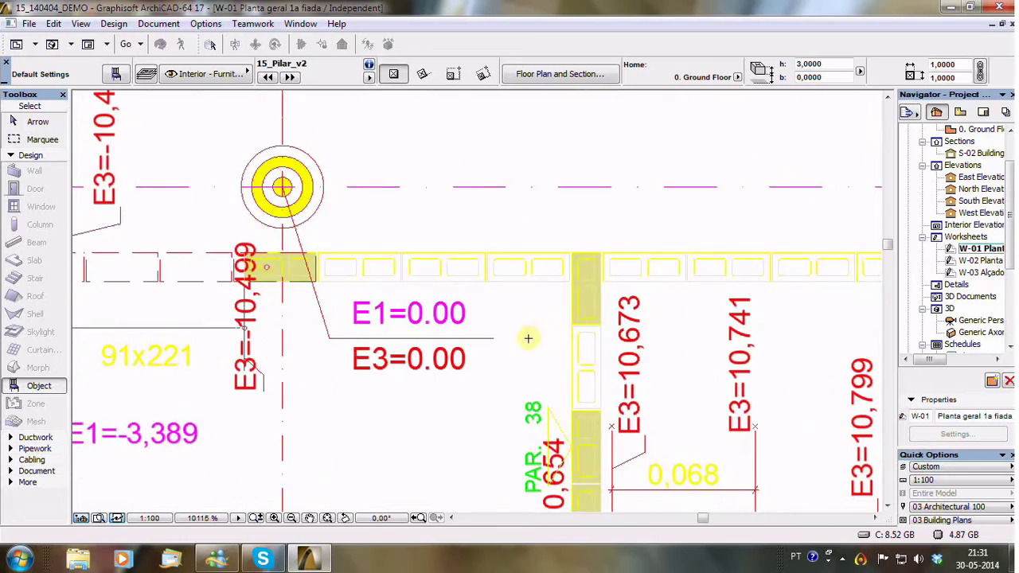
middle_drag(527, 338, 642, 337)
scroll(539, 247, down, 2)
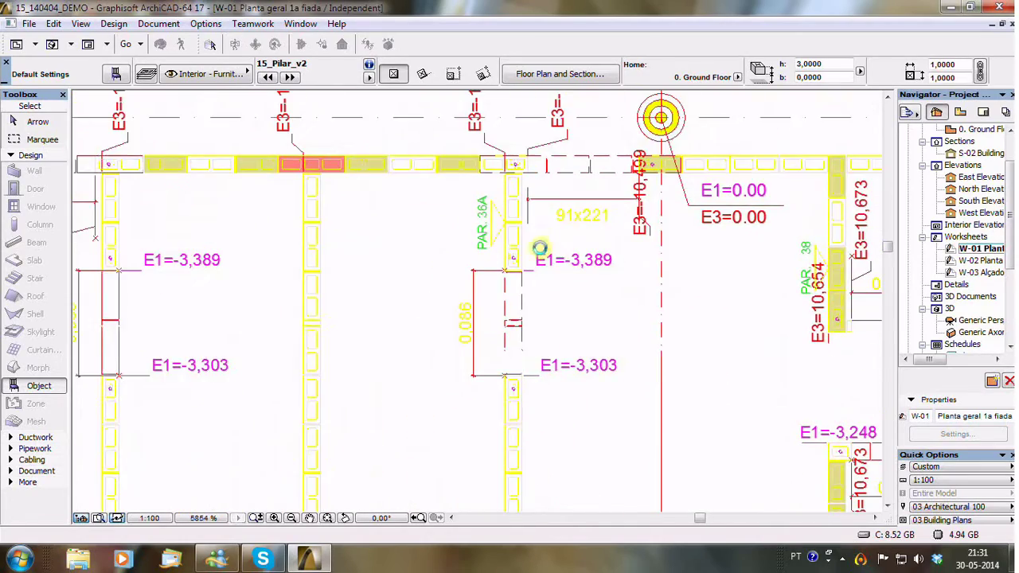
scroll(409, 294, up, 3)
scroll(409, 294, down, 3)
scroll(409, 290, down, 3)
scroll(409, 291, down, 3)
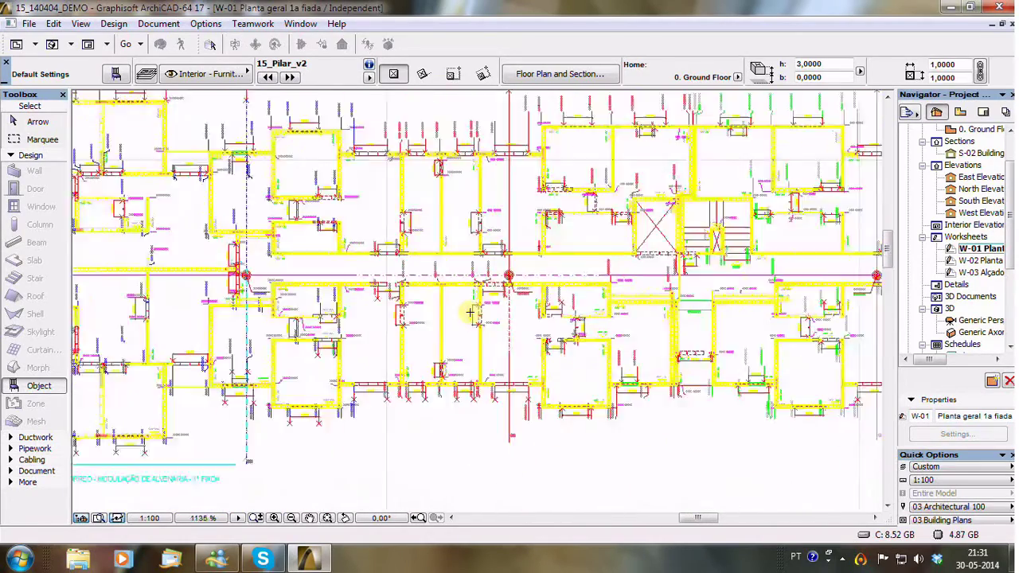
- Open the W-02 Planta geral 2a fiada second-course worksheet
double_click(1010, 261)
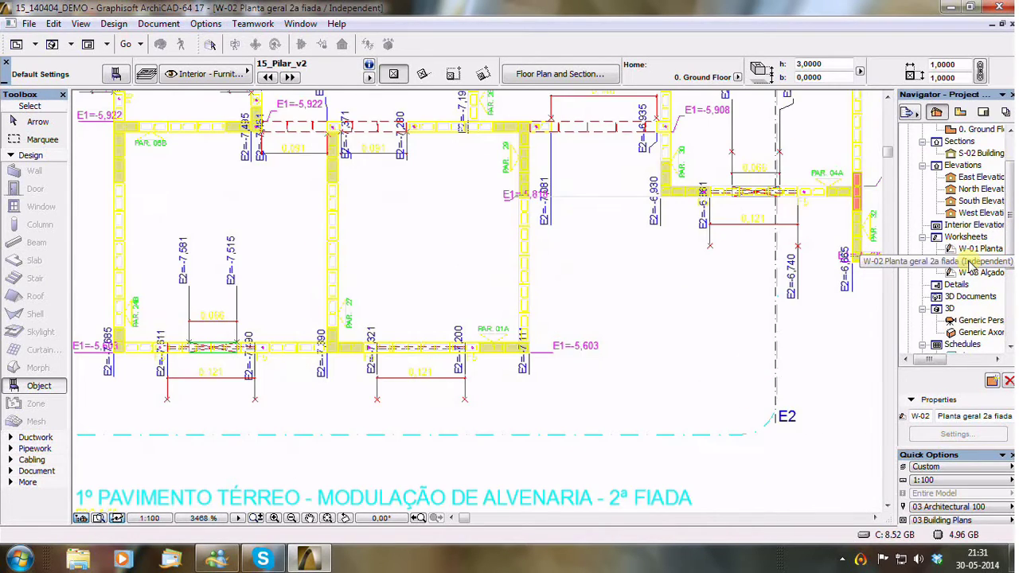
scroll(506, 315, up, 3)
scroll(513, 330, up, 2)
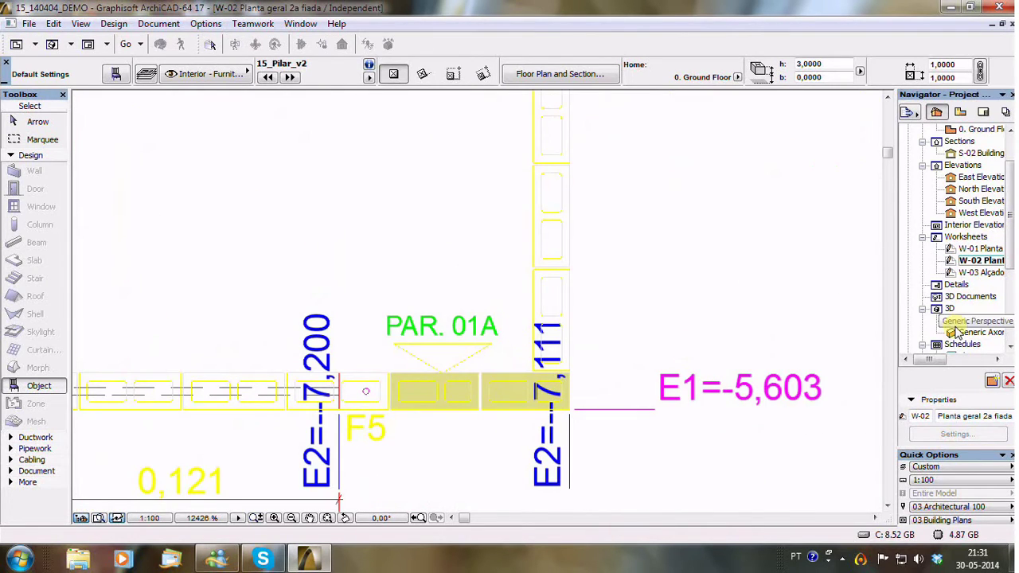
- Open the W-03 Alçados worksheet and zoom over the wall elevations and rebar table
double_click(951, 273)
scroll(502, 340, down, 2)
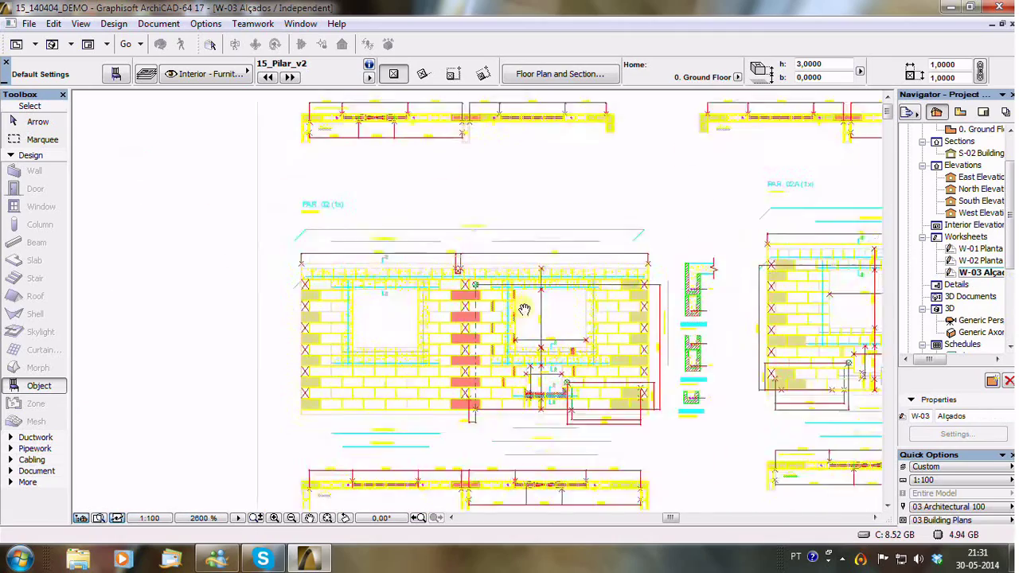
scroll(557, 334, up, 3)
scroll(575, 333, up, 3)
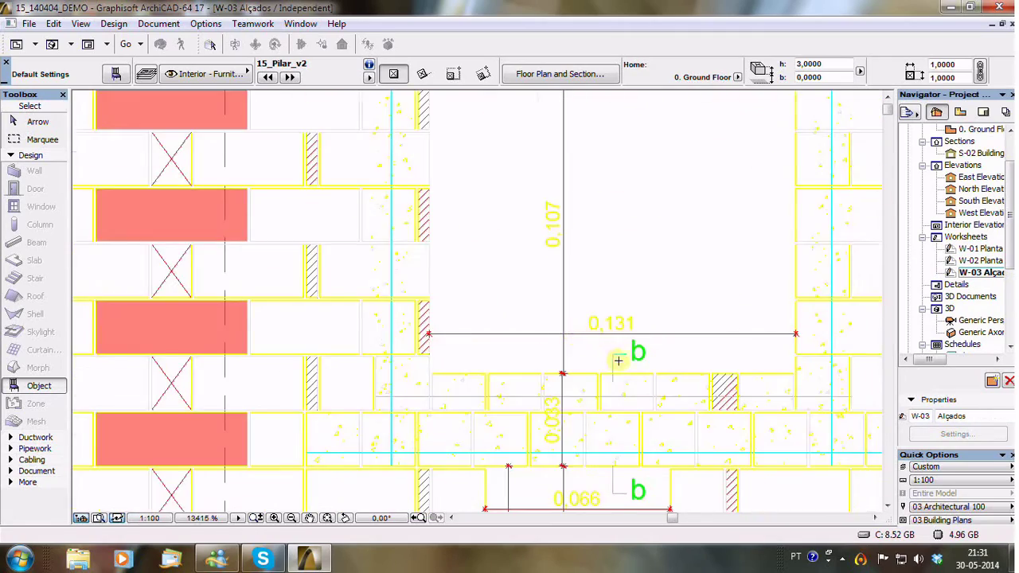
scroll(618, 361, down, 1)
scroll(605, 354, down, 1)
scroll(593, 348, down, 1)
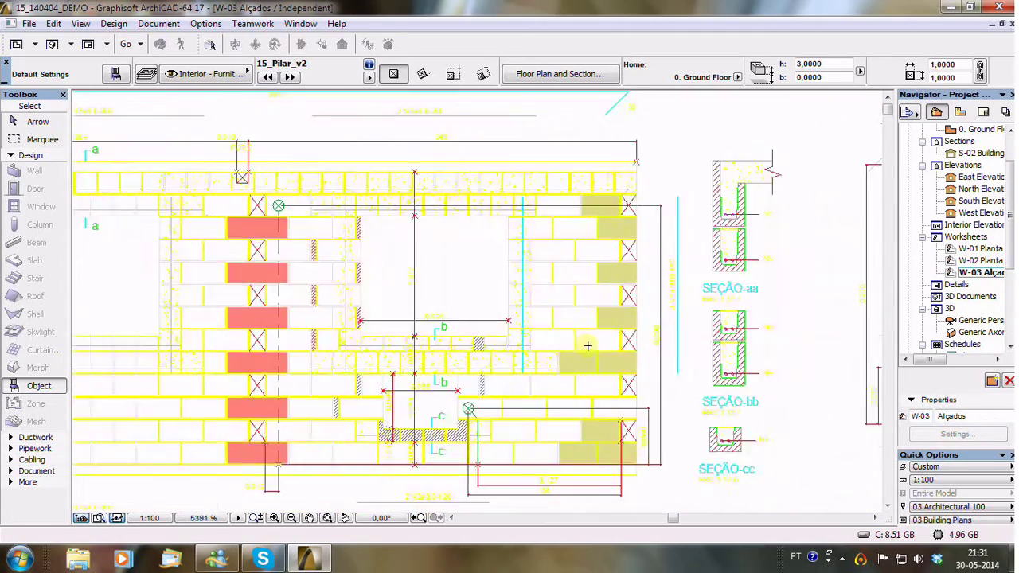
scroll(587, 345, down, 1)
scroll(589, 347, down, 1)
scroll(605, 352, up, 1)
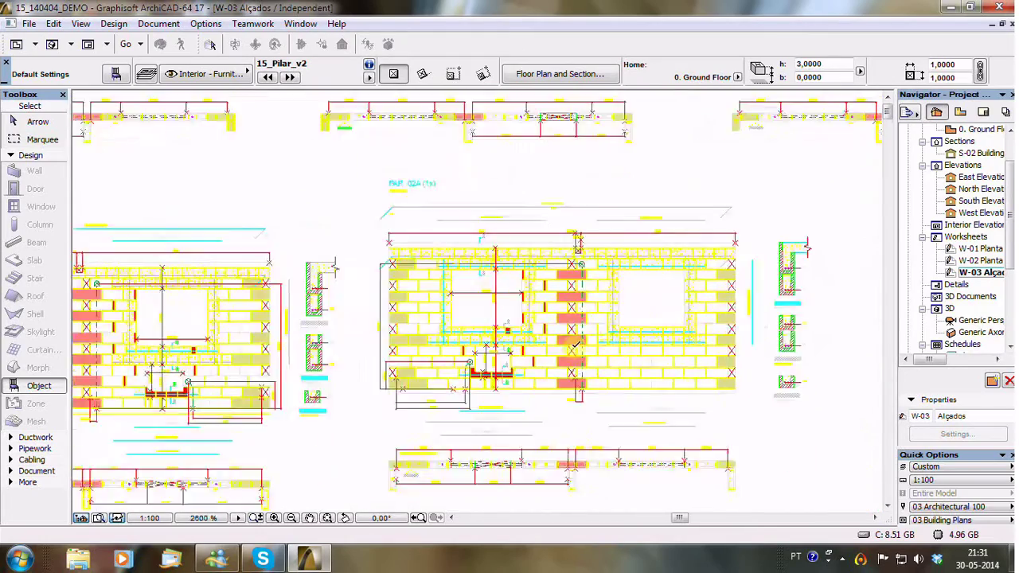
scroll(573, 346, up, 2)
scroll(572, 350, down, 1)
scroll(571, 356, down, 1)
scroll(570, 362, down, 1)
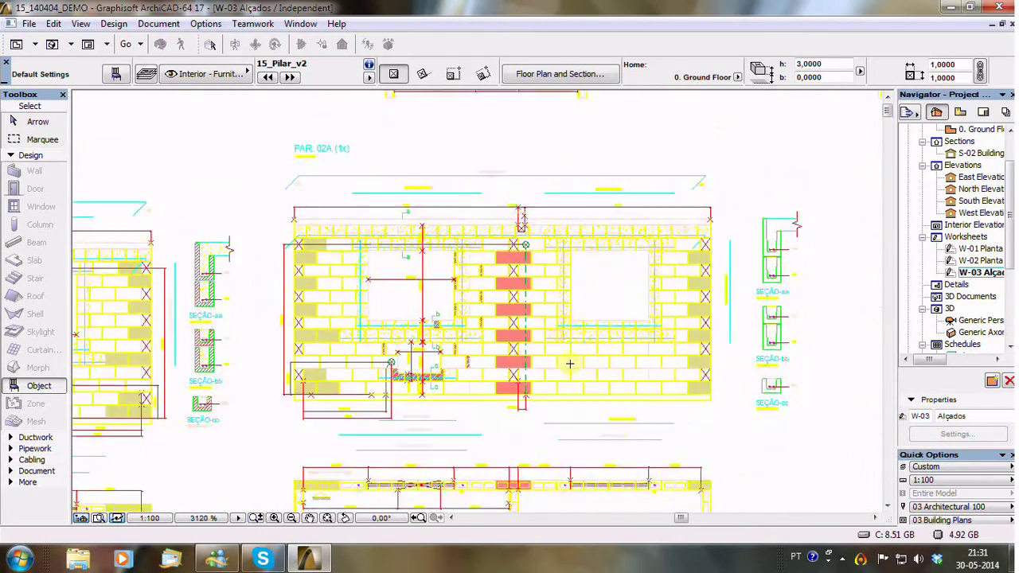
scroll(570, 364, up, 1)
- Recentre the elevation view, then return to the 0. Ground Floor plan
middle_drag(570, 364, 565, 247)
scroll(549, 362, down, 3)
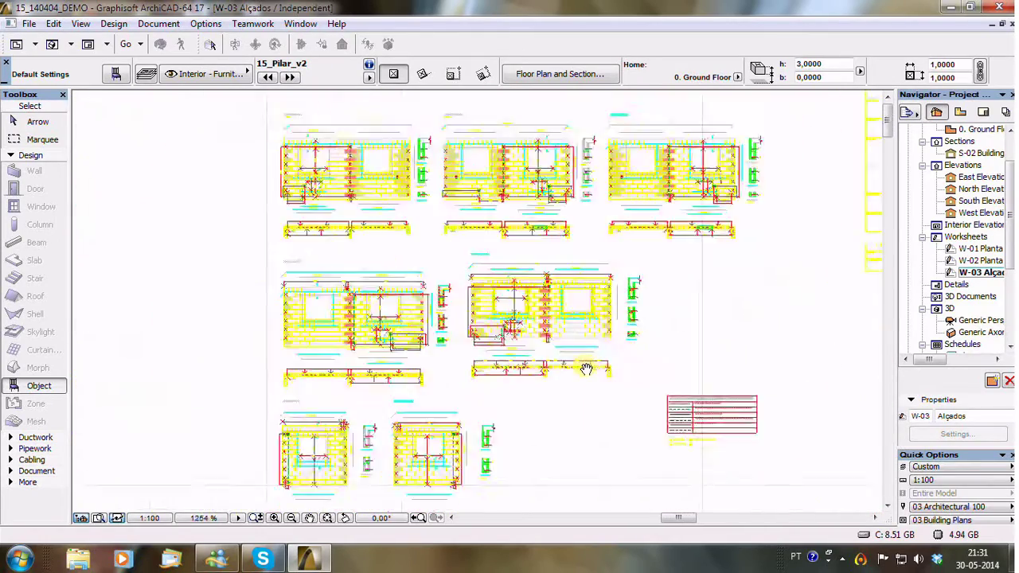
scroll(557, 358, down, 2)
scroll(572, 348, up, 2)
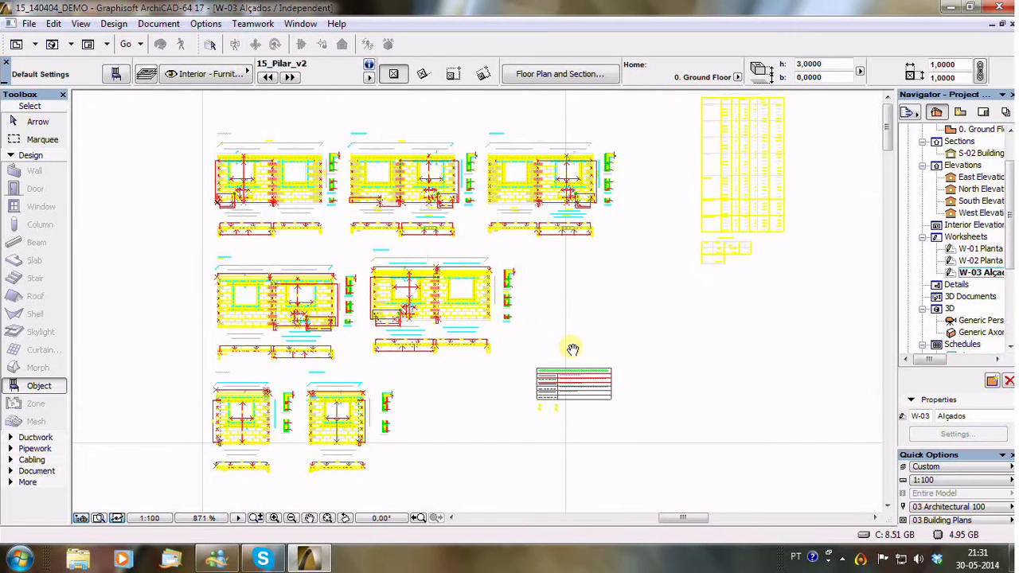
scroll(757, 220, up, 4)
scroll(712, 220, up, 4)
scroll(697, 230, up, 4)
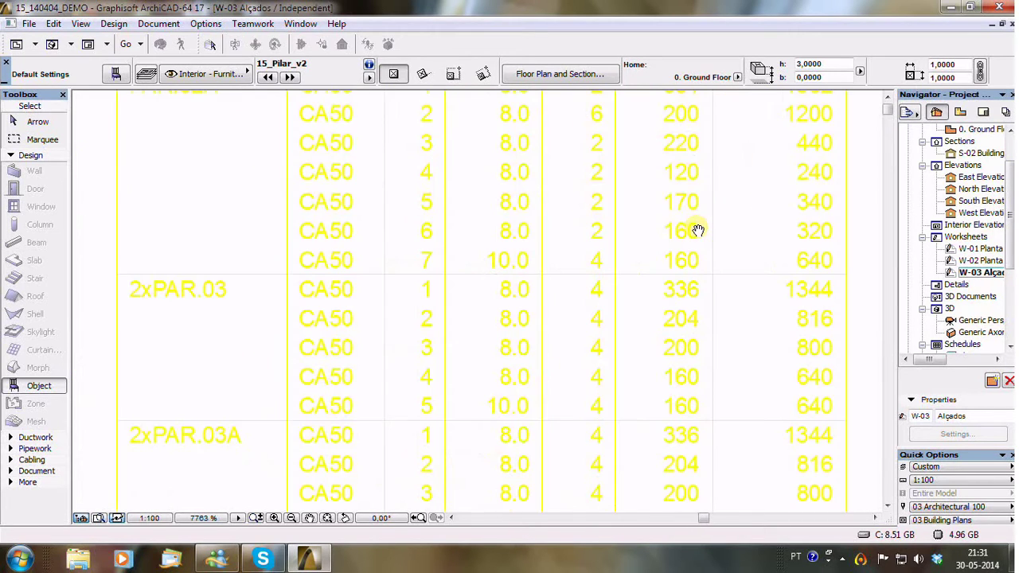
scroll(622, 257, down, 3)
scroll(620, 256, down, 2)
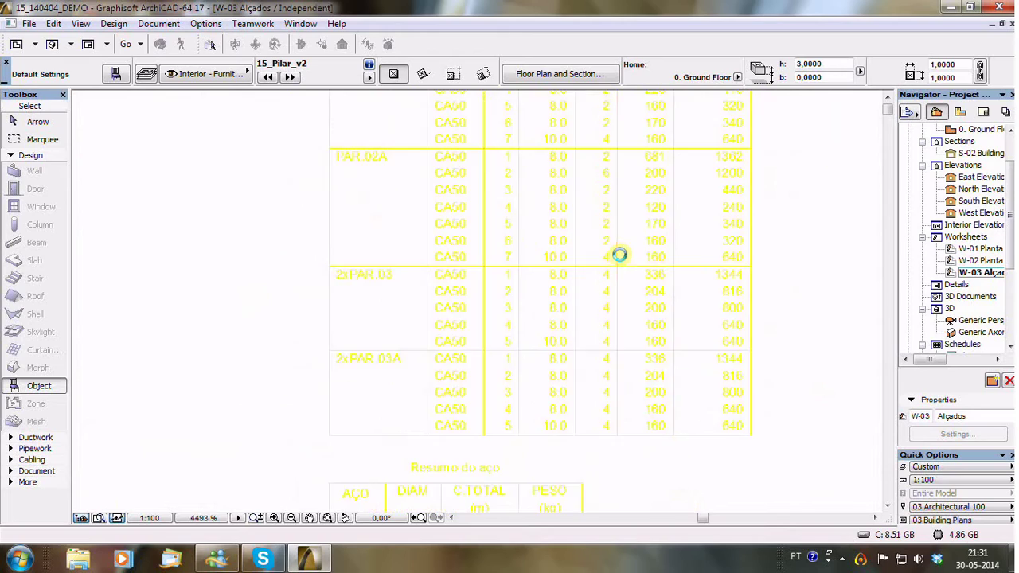
scroll(619, 262, down, 7)
scroll(403, 263, up, 3)
scroll(384, 247, up, 2)
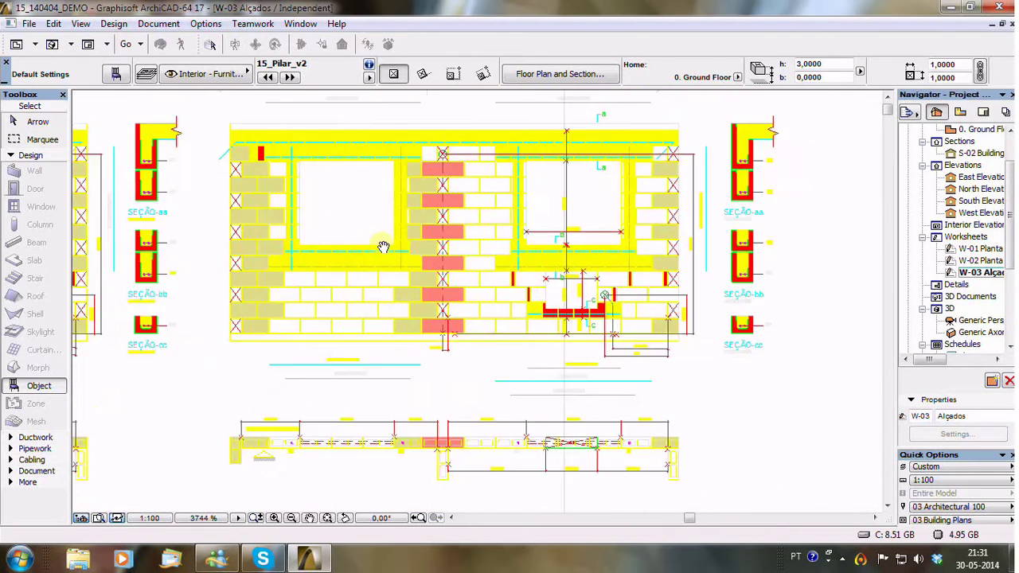
scroll(387, 298, up, 2)
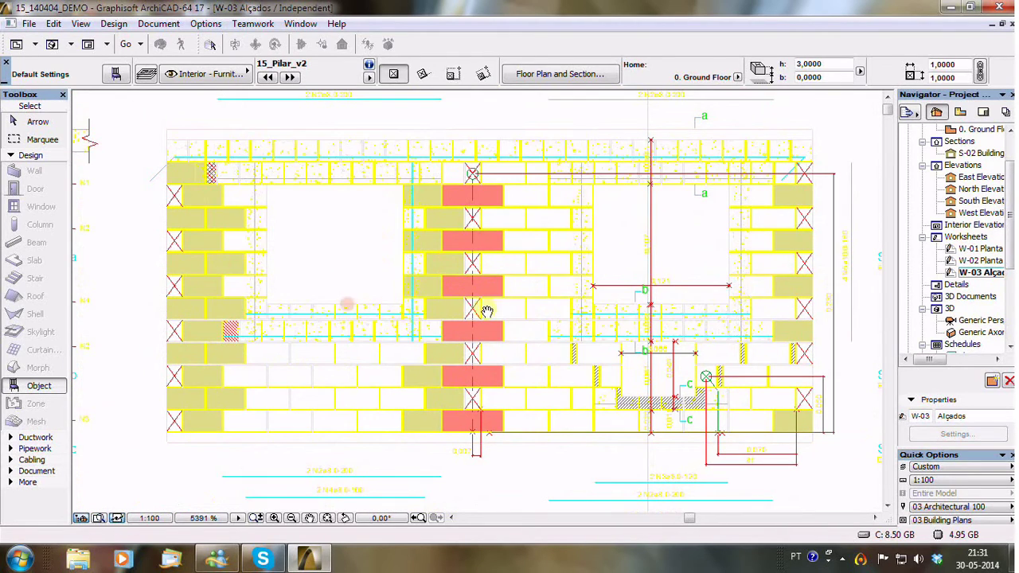
key(F2)
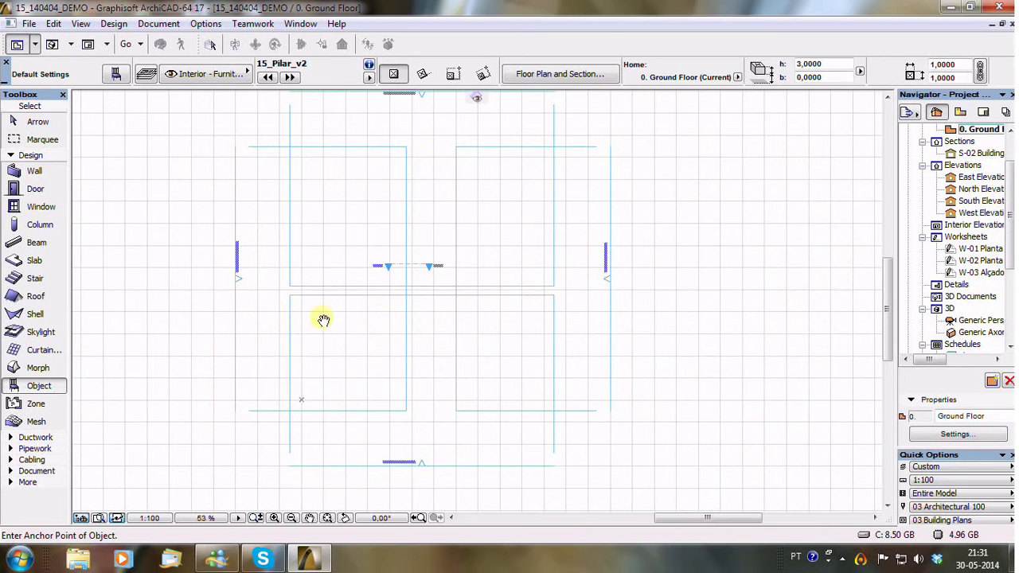
- Make the 15_Parede_v2 masonry wall object the Object tool default
double_click(40, 386)
click(146, 257)
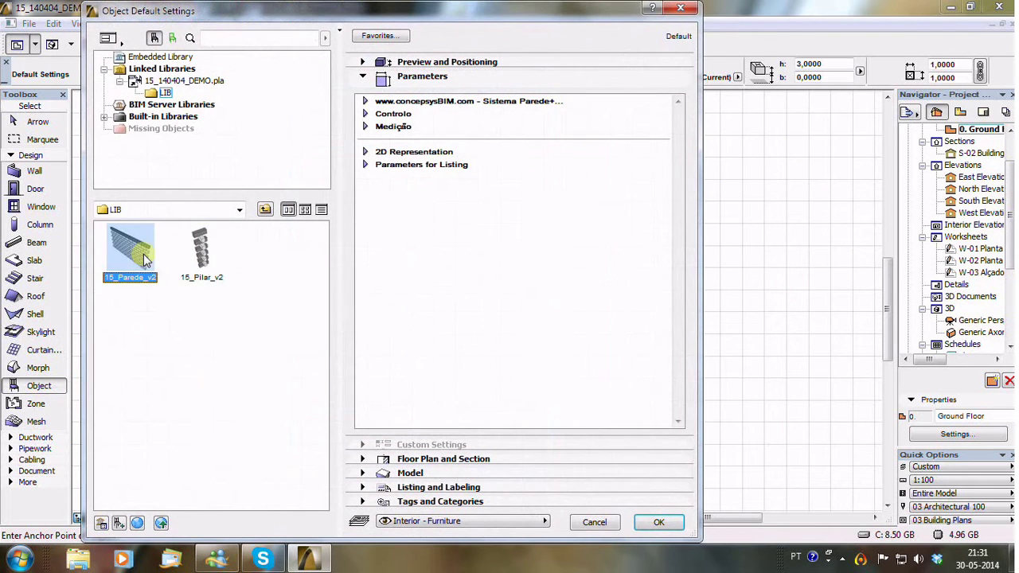
click(653, 523)
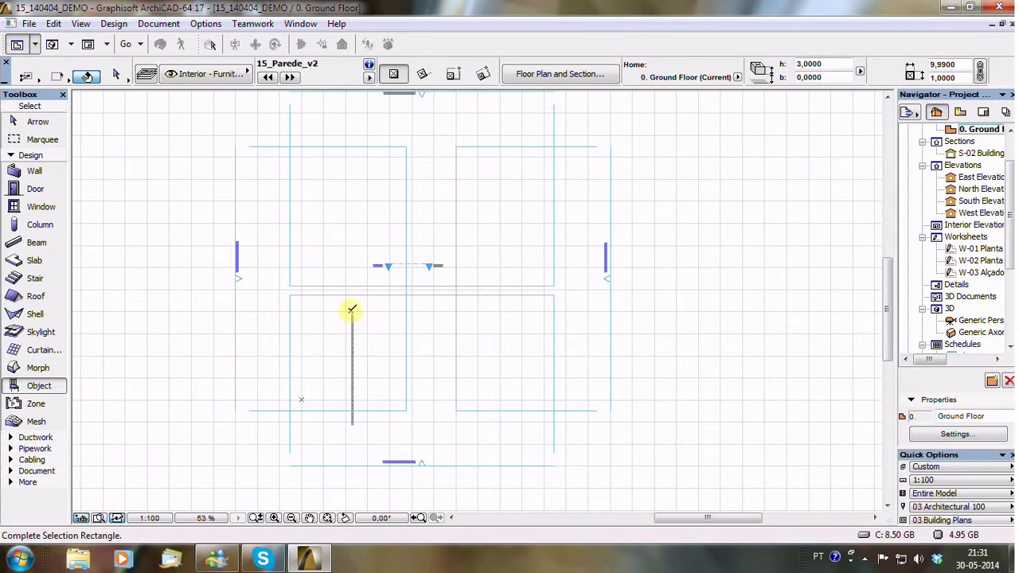
- Rotate the placed wall object 90° so it lies horizontal
key(shift)
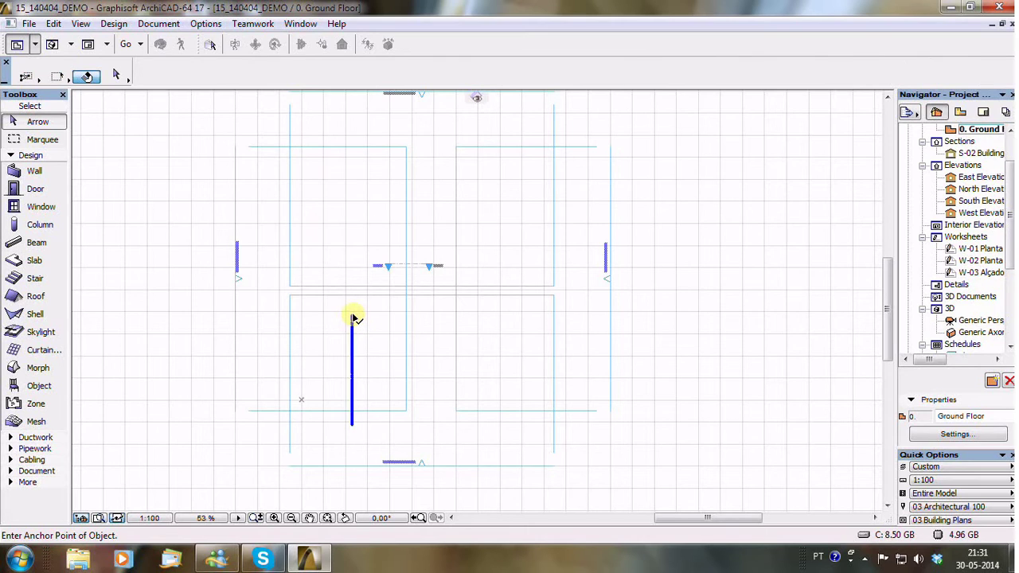
click(353, 318)
key(ctrl+e)
click(351, 316)
click(351, 355)
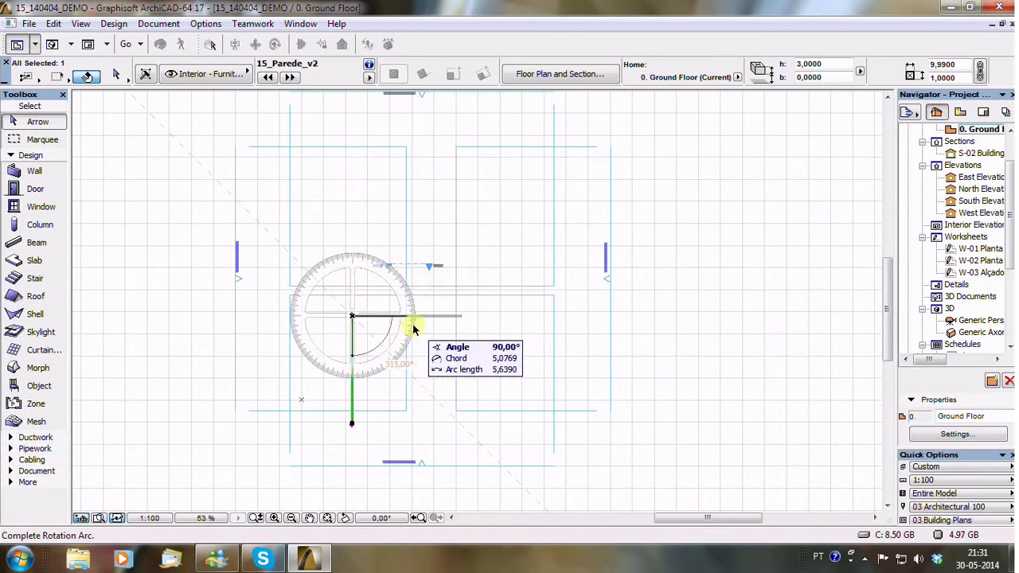
click(413, 328)
scroll(421, 321, up, 5)
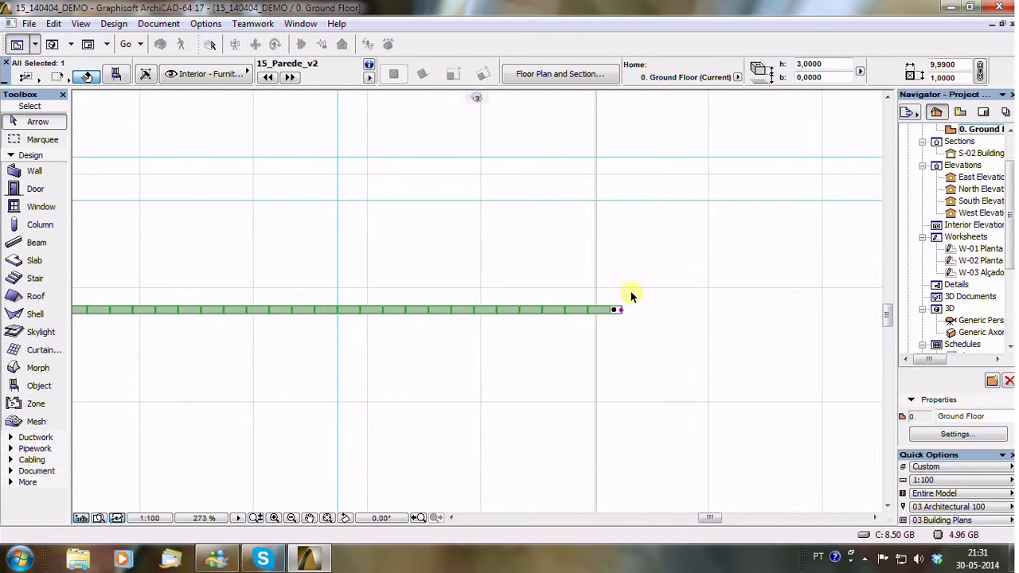
- Shorten the wall to 3,19, move it to its new spot, and view it in 3D
click(617, 309)
click(231, 310)
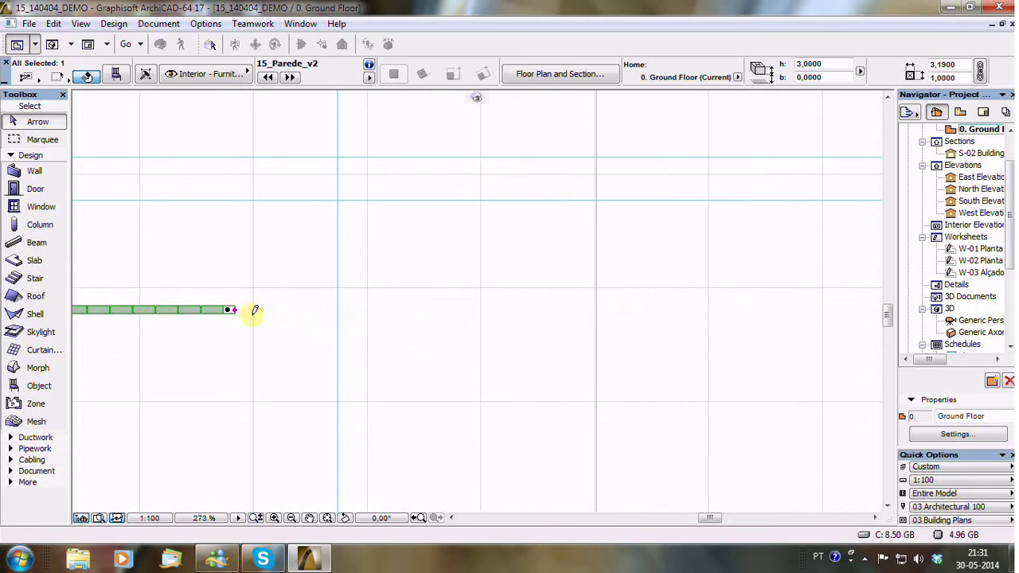
click(196, 335)
scroll(457, 289, down, 2)
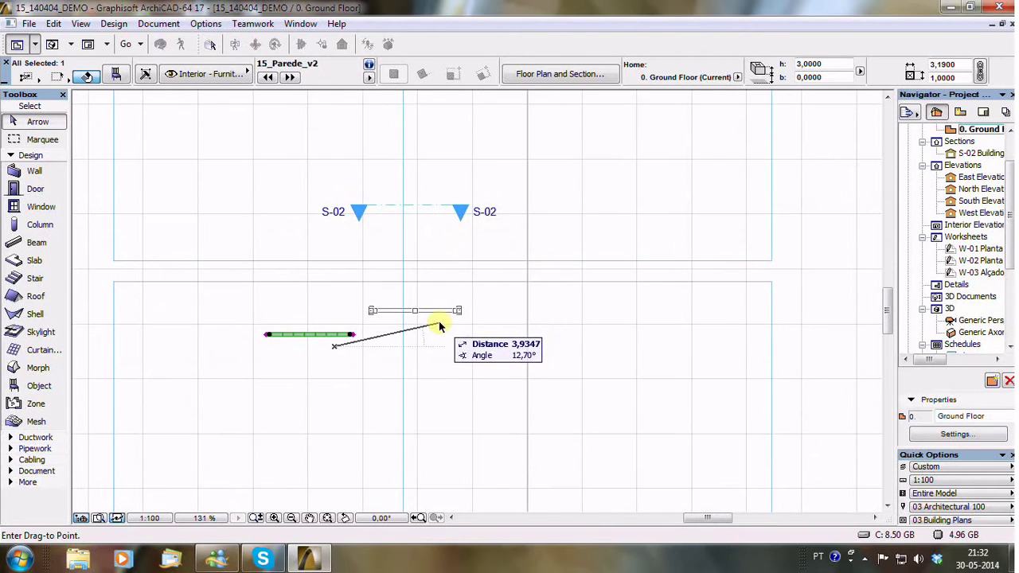
click(438, 326)
key(F3)
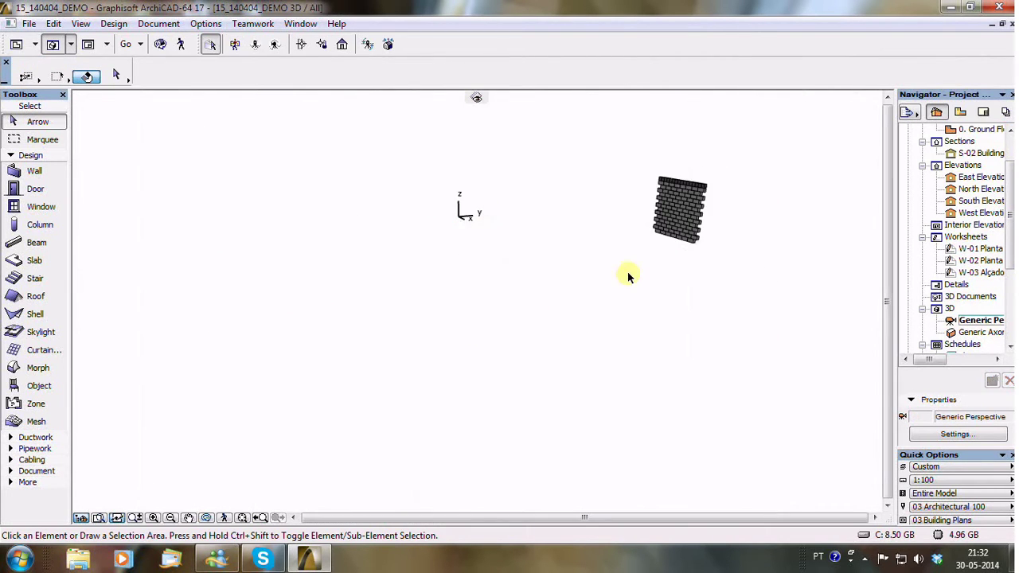
- Lengthen the brick wall to 3,99 on the right, then to 4,79 on the left
mouse_move(536, 319)
mouse_down()
mouse_move(273, 316)
mouse_move(470, 305)
mouse_move(268, 316)
mouse_up()
mouse_move(268, 316)
shift+middle_down()
mouse_move(489, 295)
mouse_move(387, 268)
mouse_move(576, 342)
shift+middle_up()
click(581, 348)
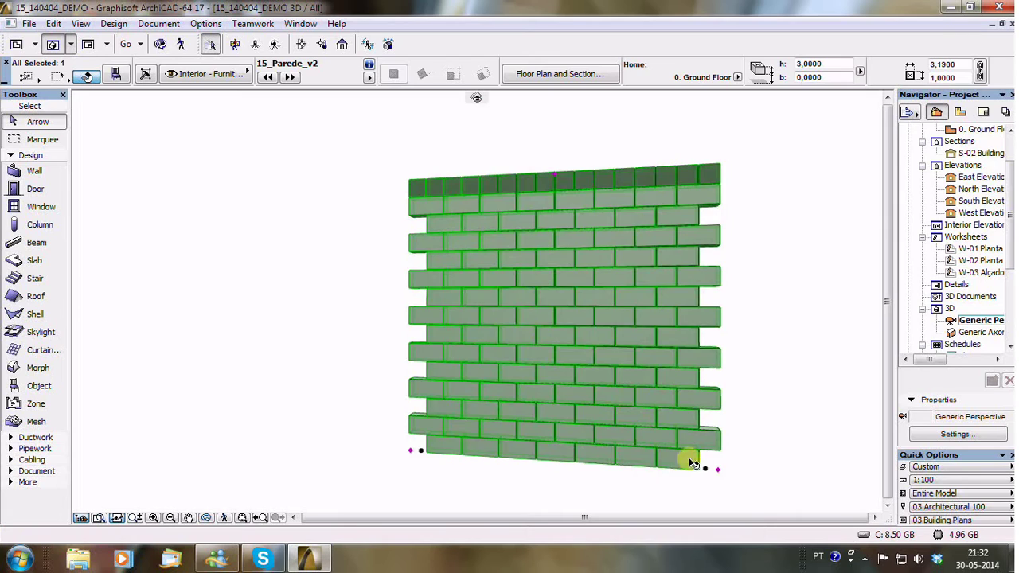
click(720, 471)
click(829, 456)
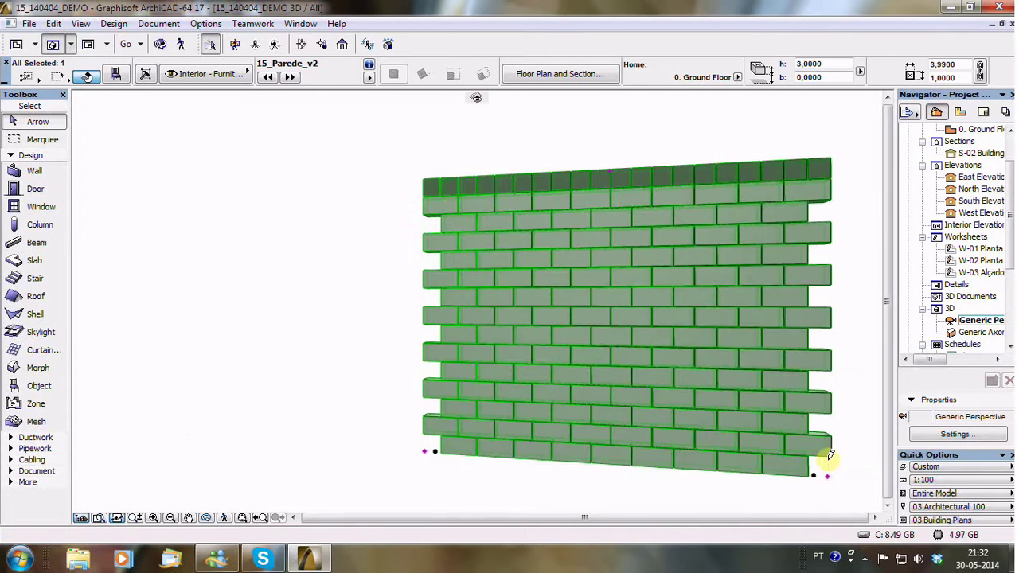
click(427, 452)
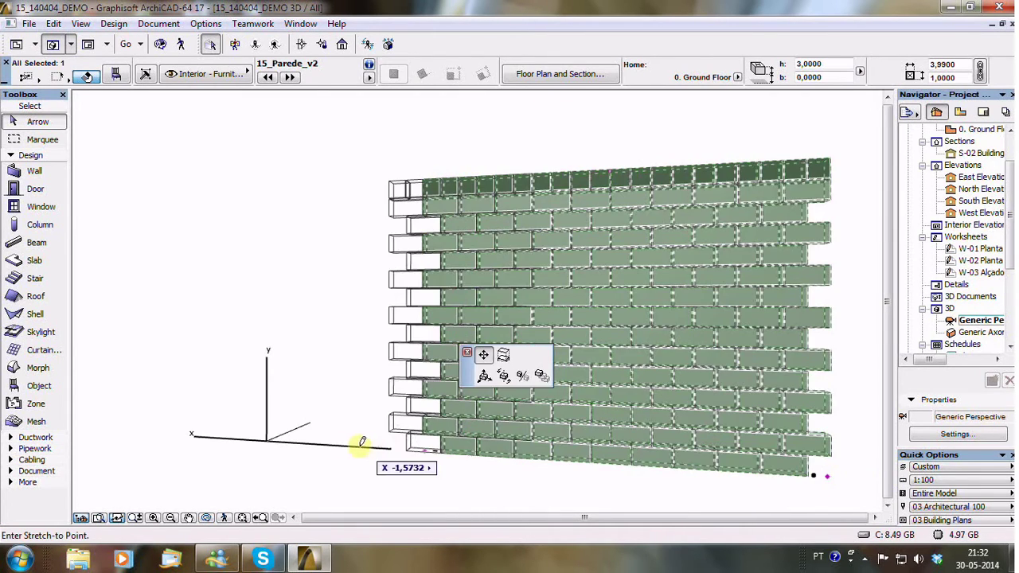
click(358, 446)
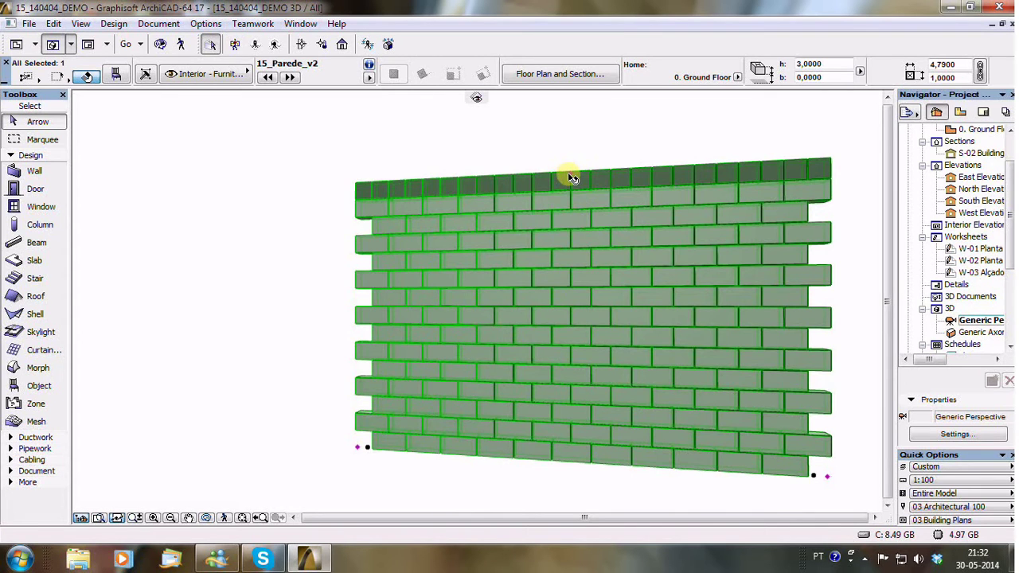
- Raise the wall's height to 3.80 m and go back to the Ground Floor plan
click(570, 177)
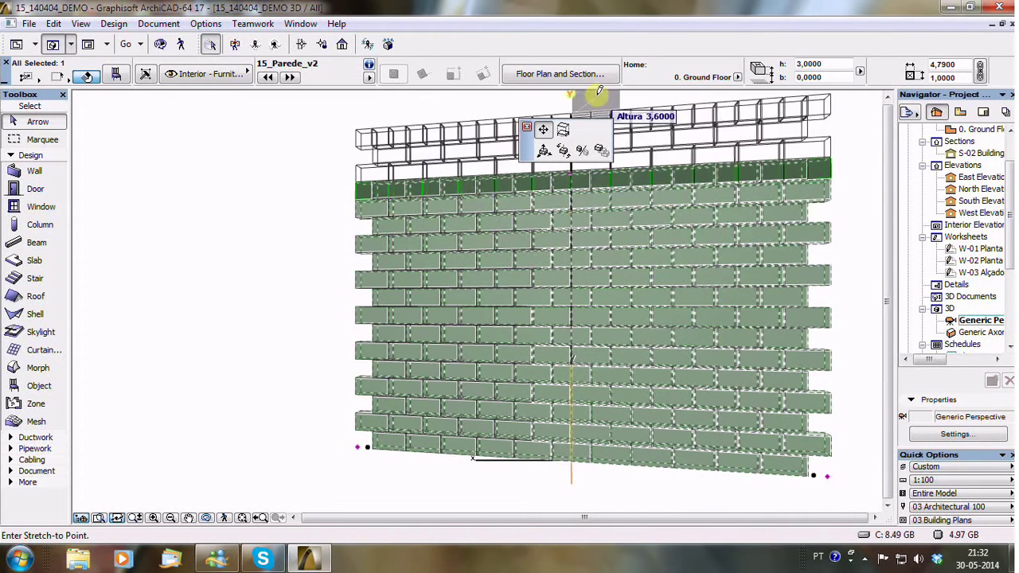
click(598, 92)
click(572, 100)
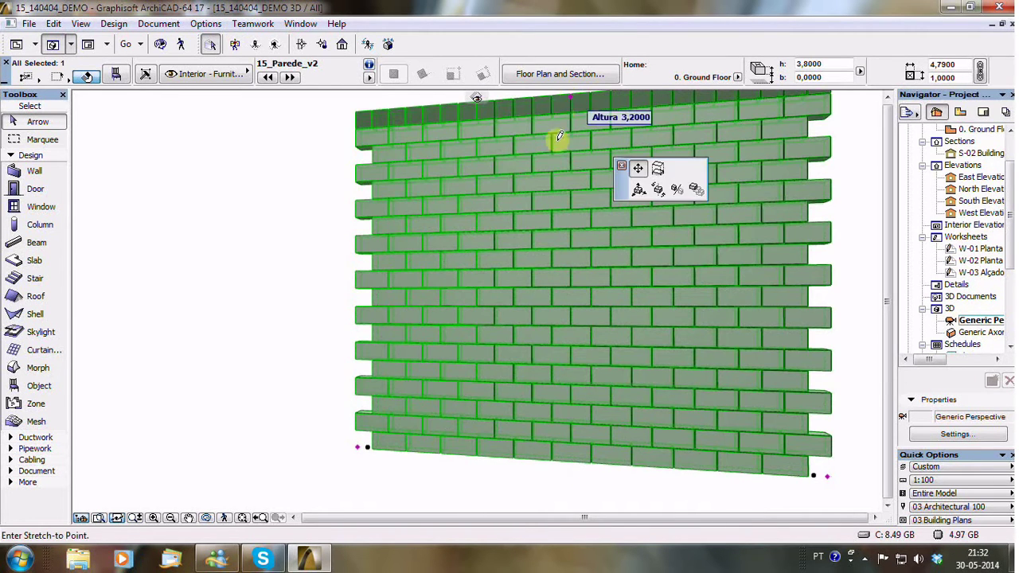
key(Escape)
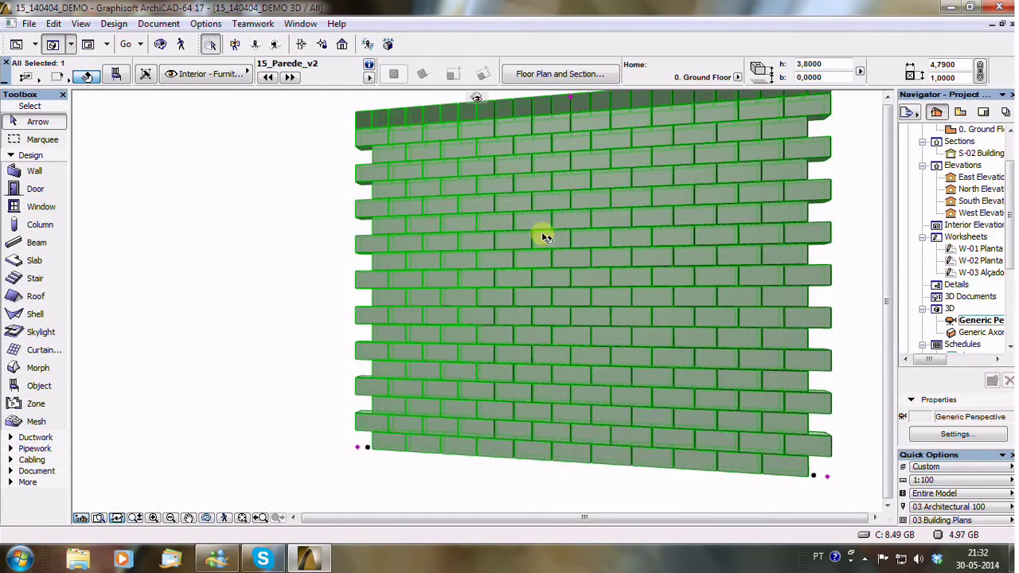
key(F2)
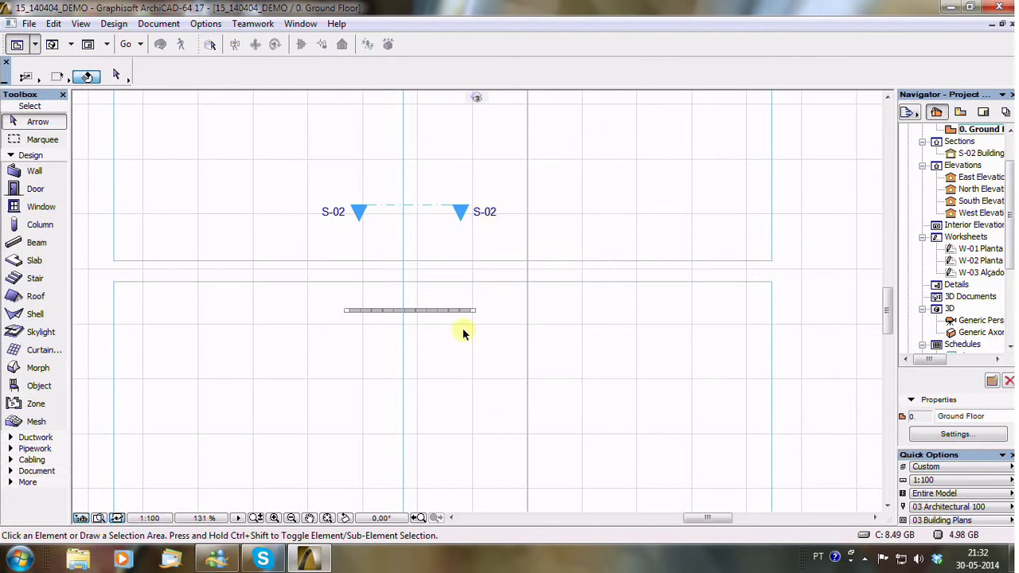
- Place a 15_Pilar_v2 pillar at the right end of the brick wall
double_click(30, 384)
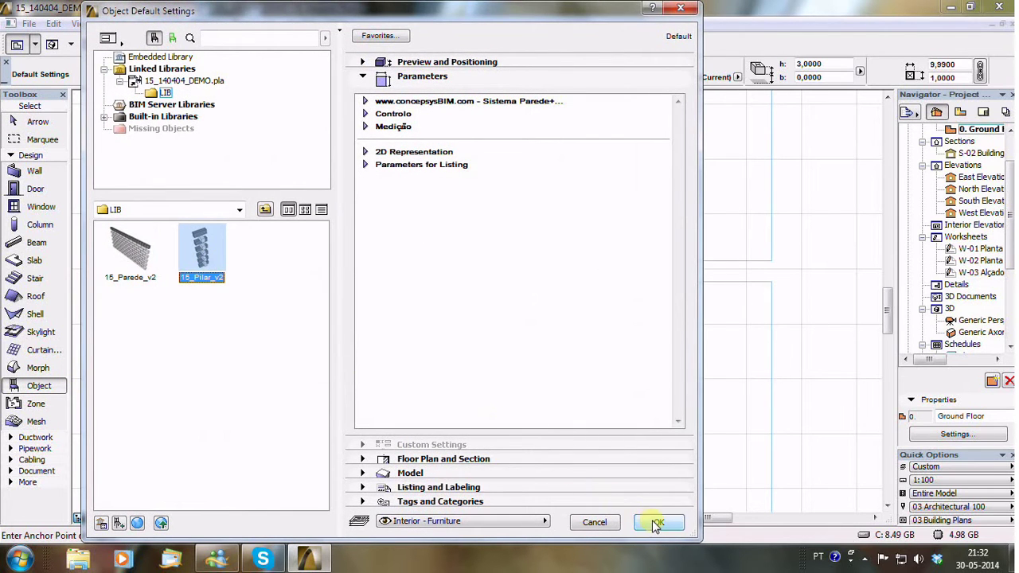
click(657, 523)
scroll(503, 322, up, 5)
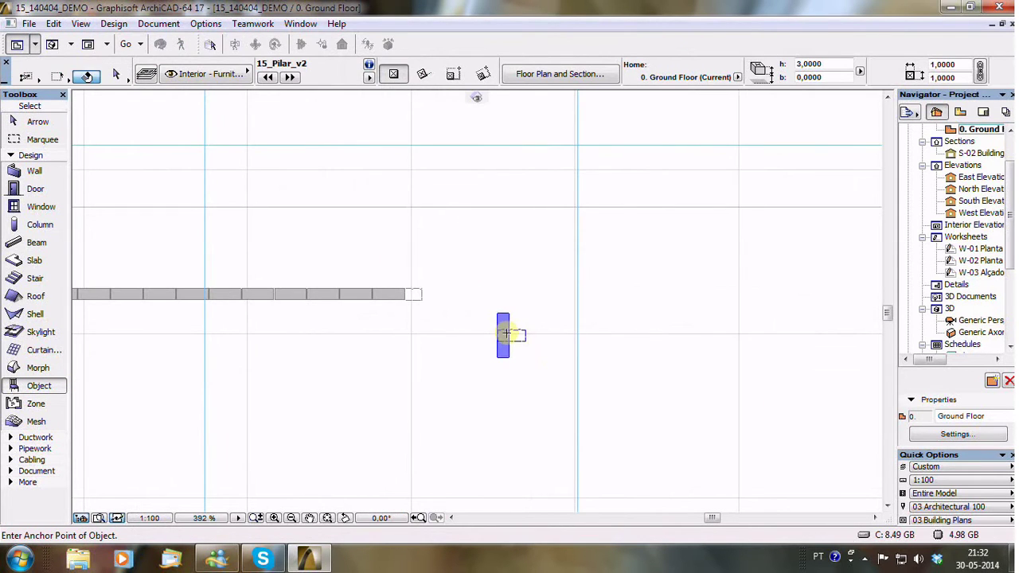
drag(503, 316, 414, 296)
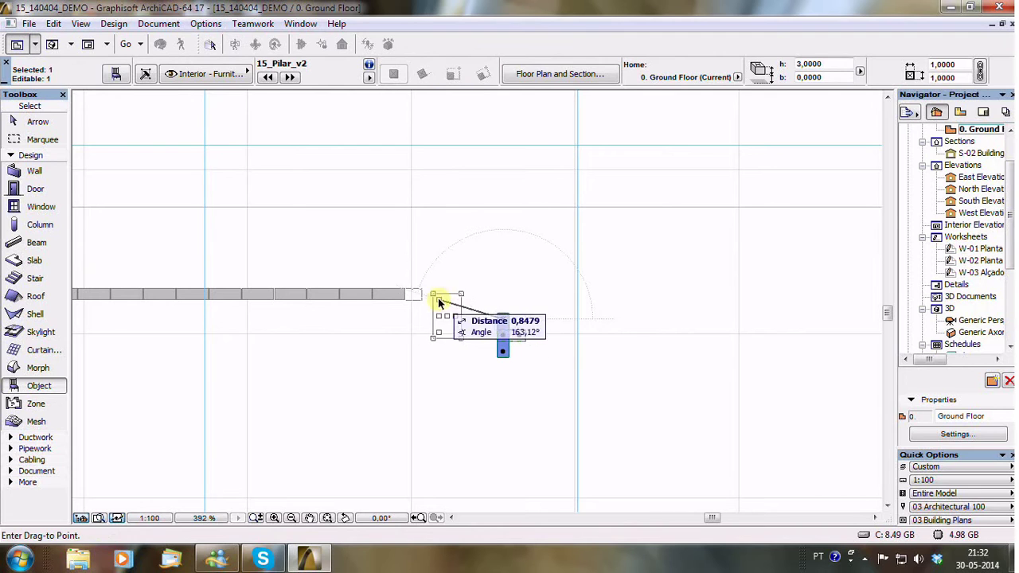
click(414, 297)
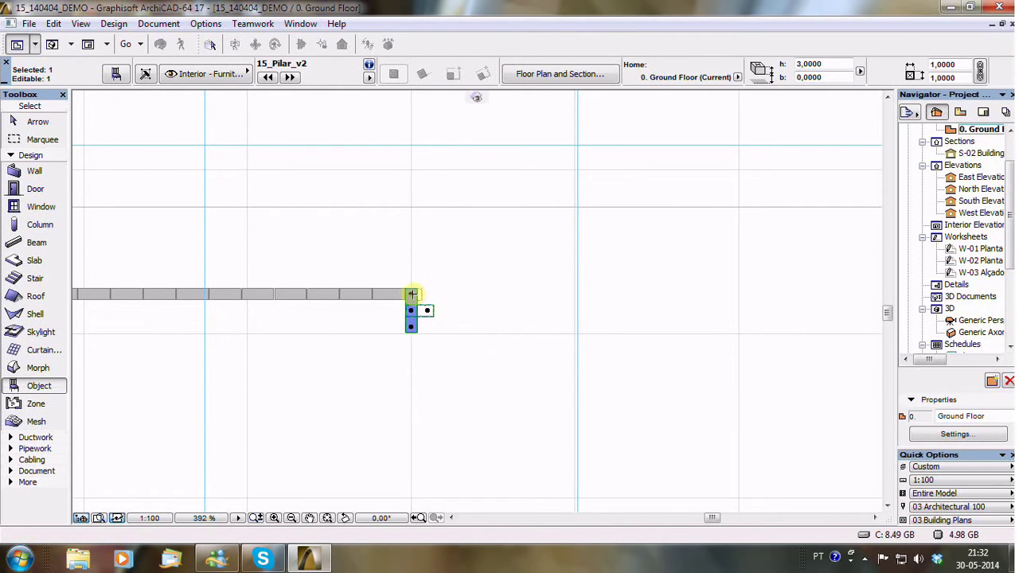
- Rotate the pillar 90° along the wall end, then select the wall and pillar together
key(ctrl+e)
click(412, 296)
click(420, 333)
click(471, 294)
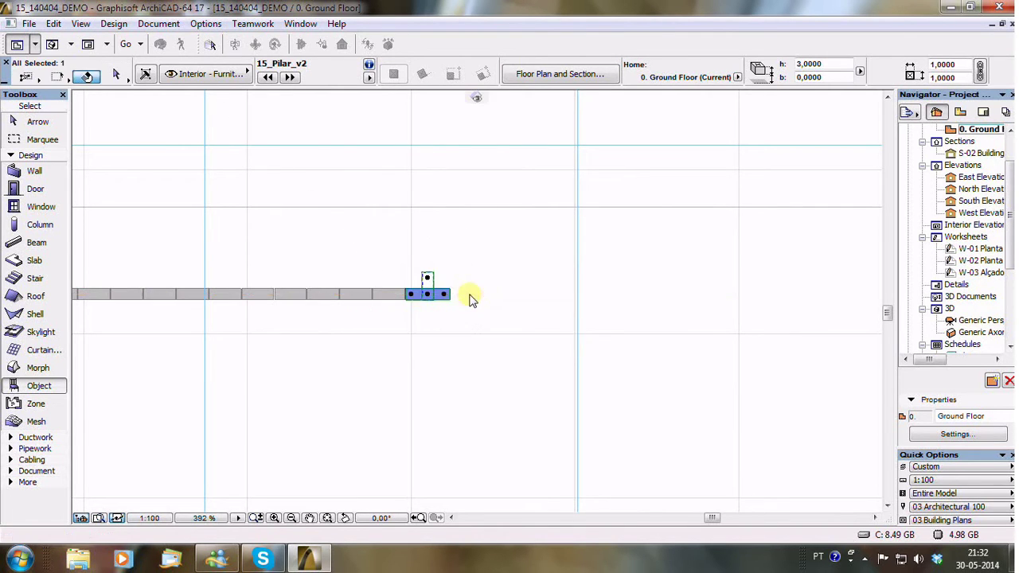
key(Escape)
scroll(398, 292, up, 1)
scroll(432, 292, up, 2)
scroll(433, 292, down, 3)
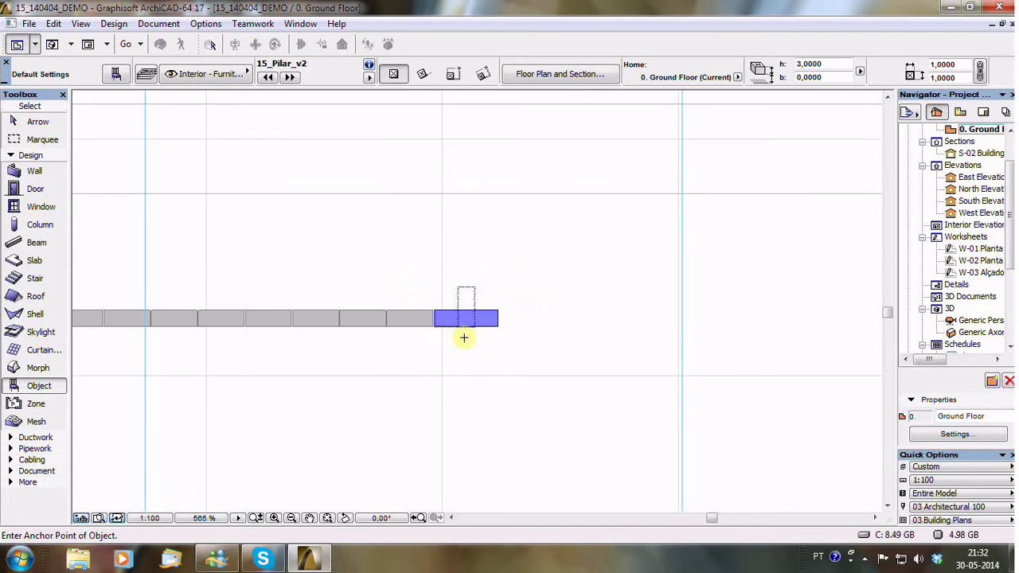
scroll(462, 336, down, 1)
key(Escape)
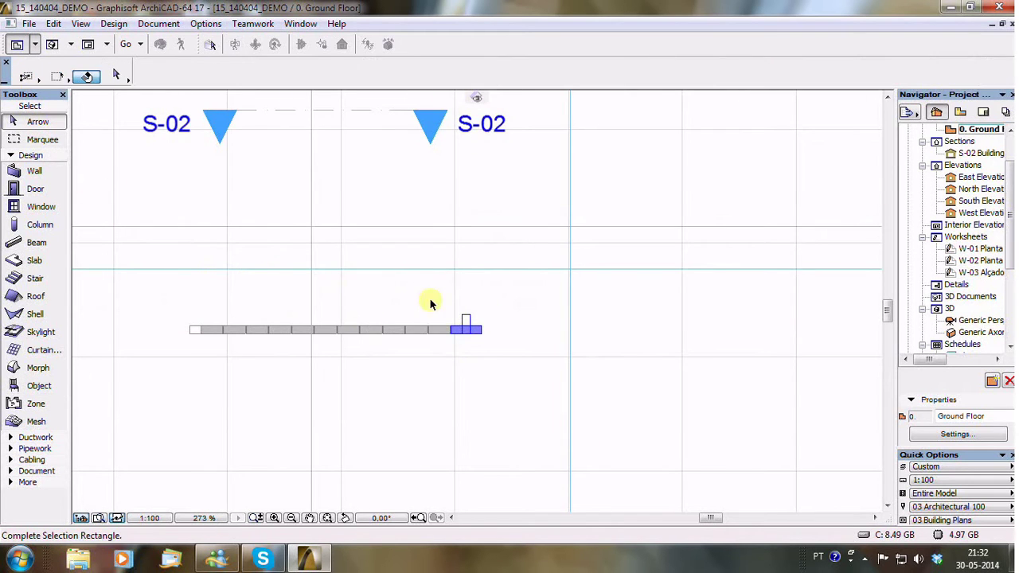
click(491, 350)
- In 3D, try stretching the pillar to 3.80 m, then undo that change
key(F5)
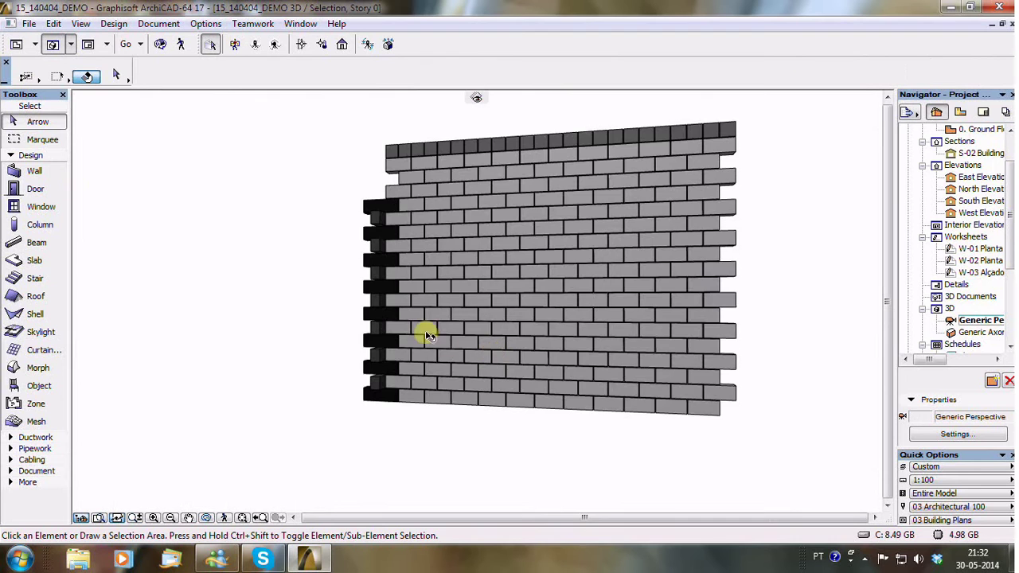
click(493, 257)
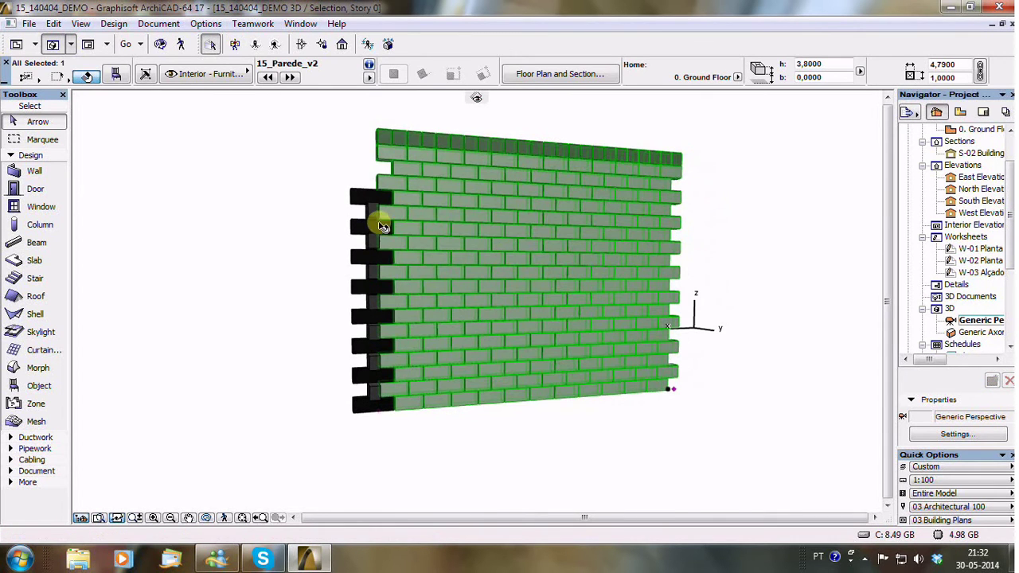
mouse_move(425, 250)
shift+middle_down()
mouse_move(532, 276)
mouse_move(404, 257)
shift+middle_up()
click(412, 260)
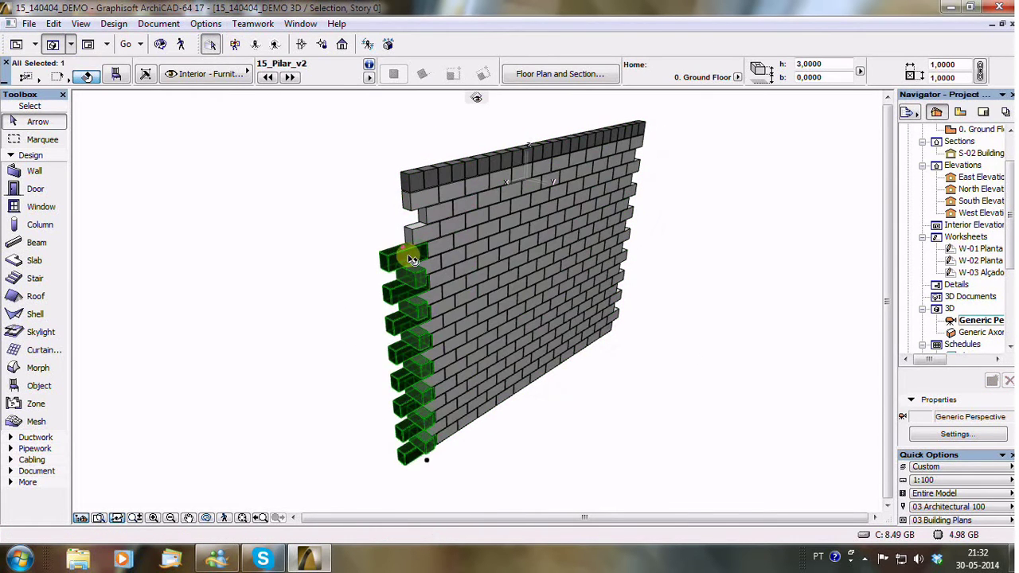
click(406, 250)
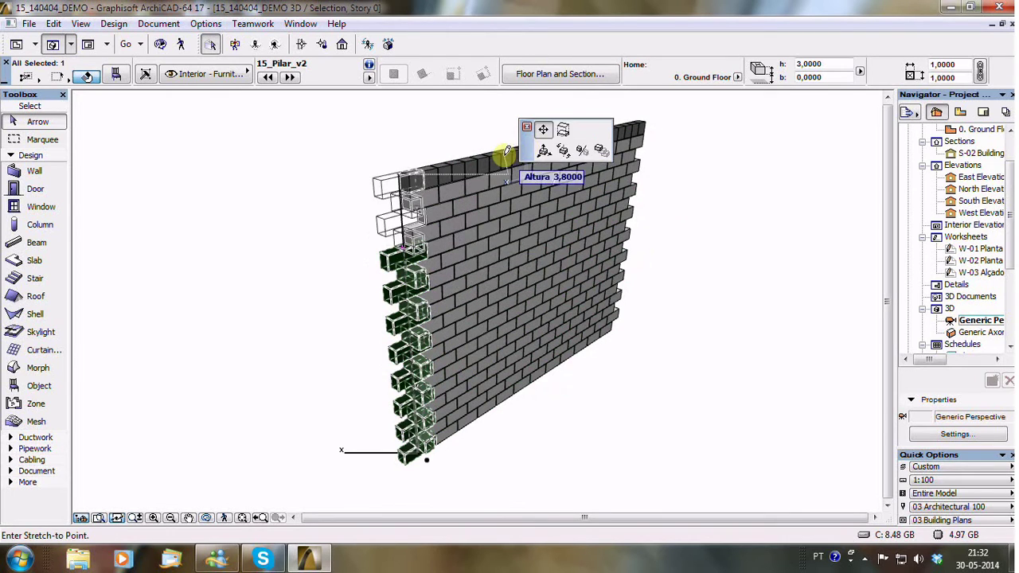
click(500, 155)
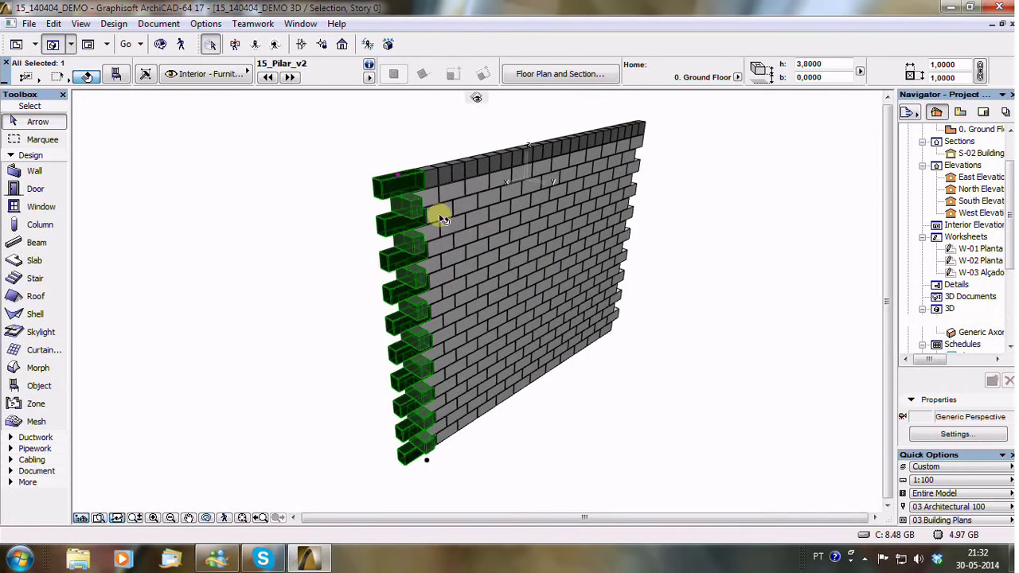
key(ctrl+z)
- Lower the brick wall's height to 3.00 m to match the pillar
click(532, 159)
click(544, 158)
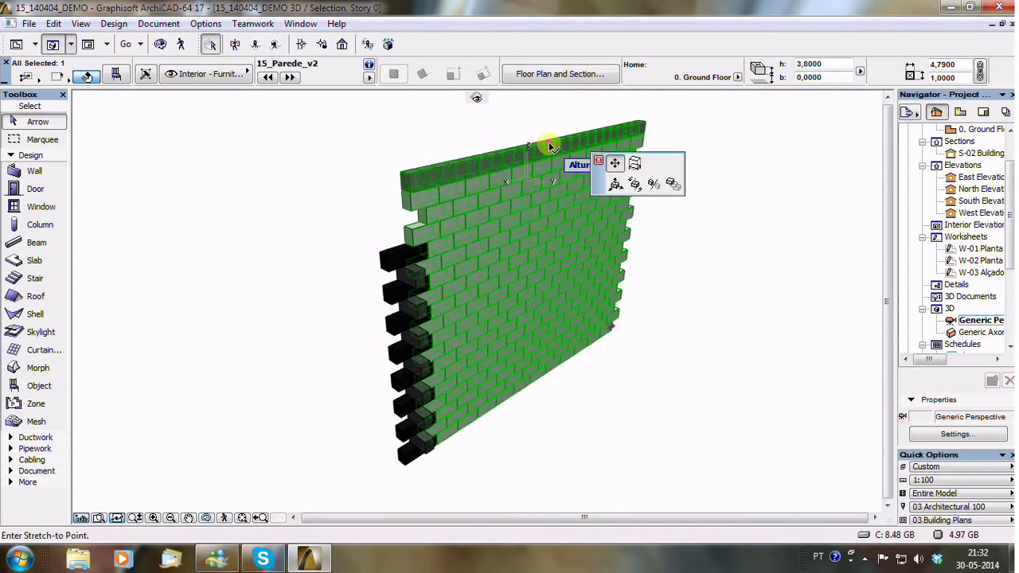
key(Escape)
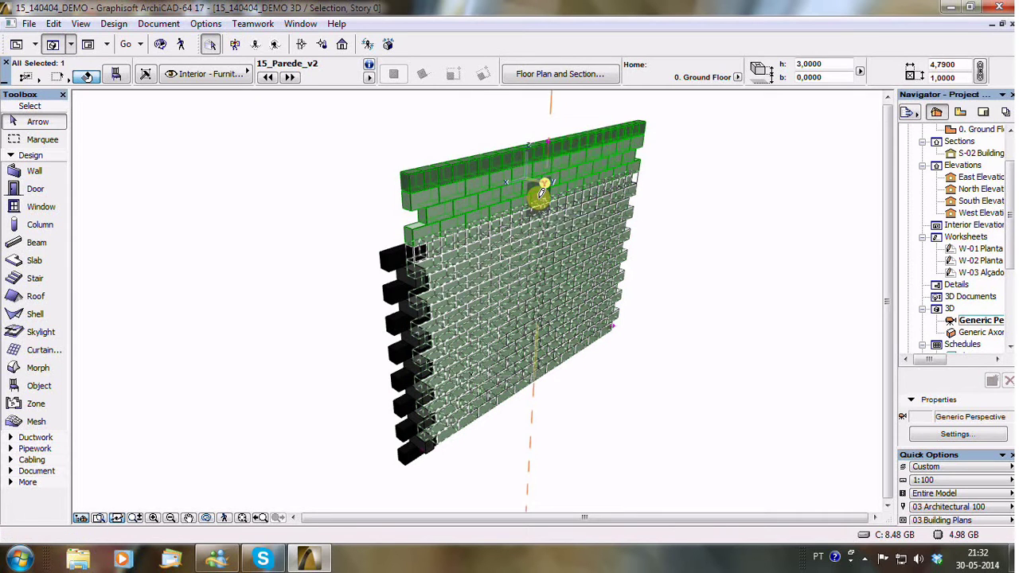
key(Escape)
mouse_move(571, 361)
shift+middle_down()
mouse_move(469, 245)
mouse_move(454, 265)
shift+middle_up()
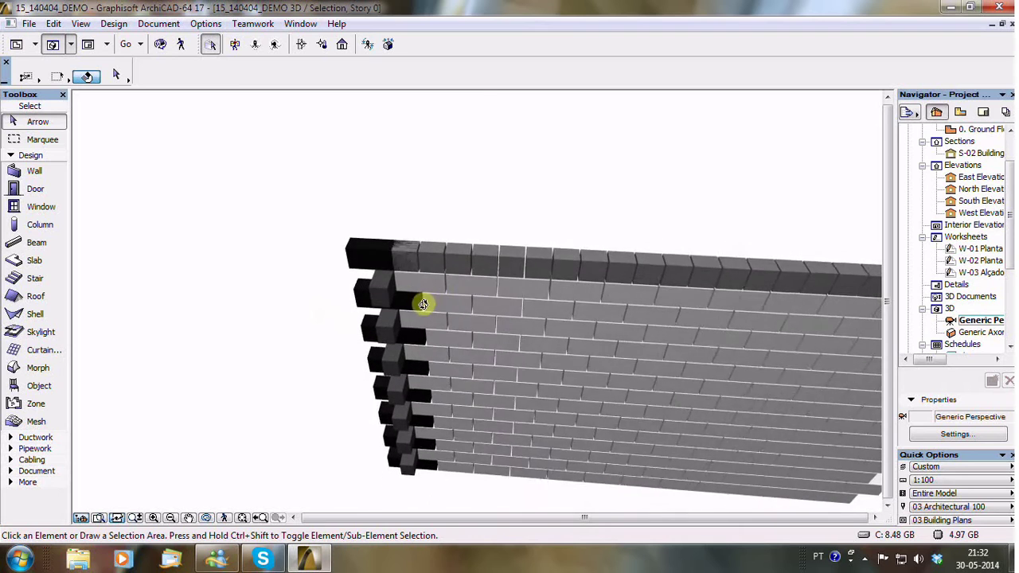
- Change the wall's Fiada de Topo option under Controlo and check the new top course
click(458, 268)
double_click(458, 269)
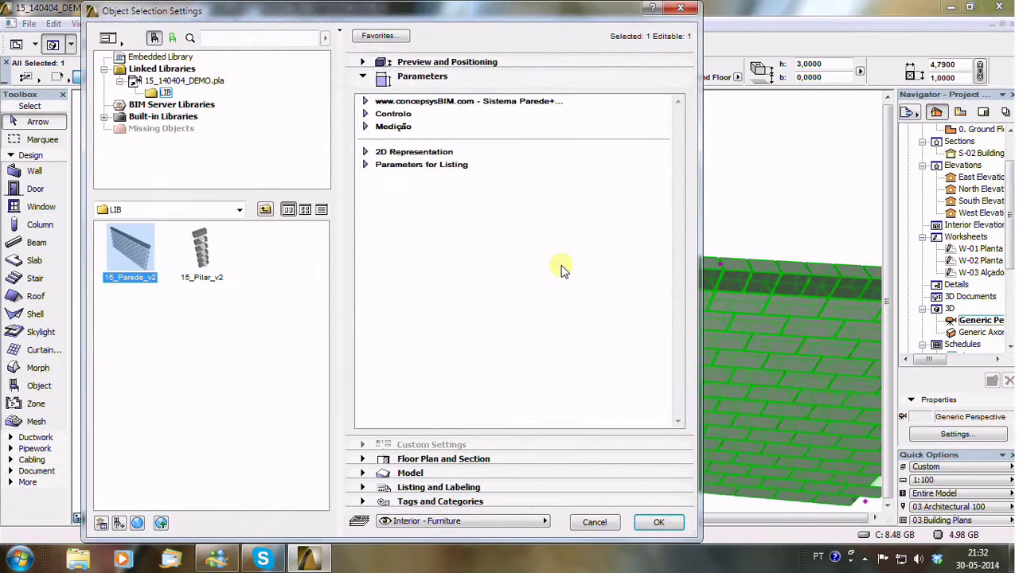
click(366, 115)
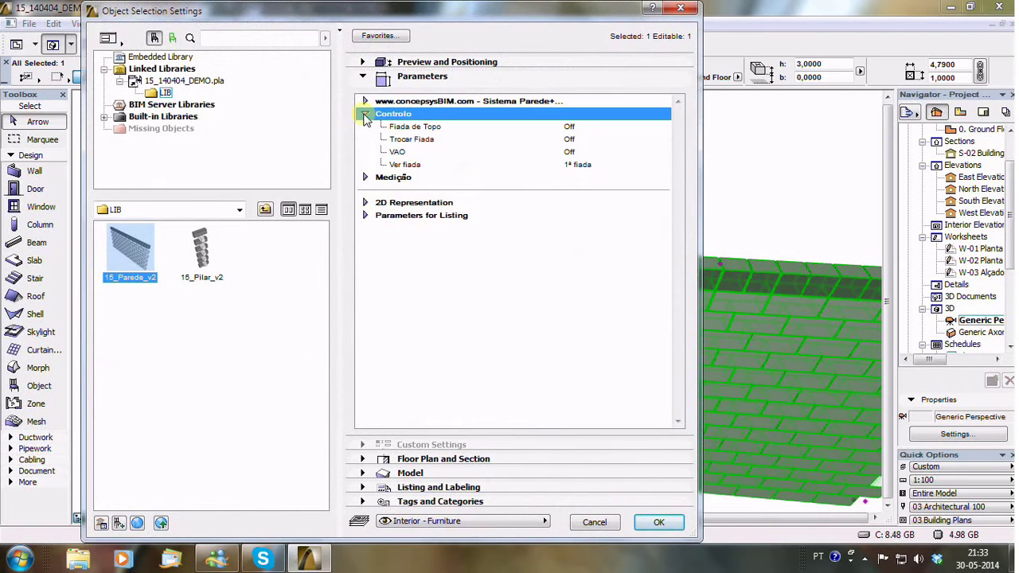
click(671, 132)
click(658, 522)
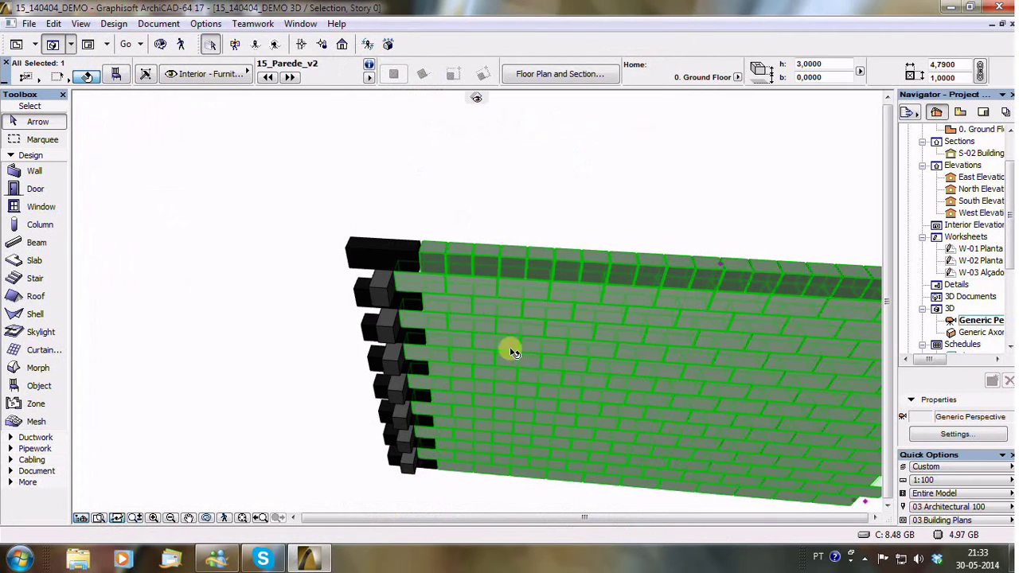
key(Escape)
shift+middle_drag(455, 295, 495, 288)
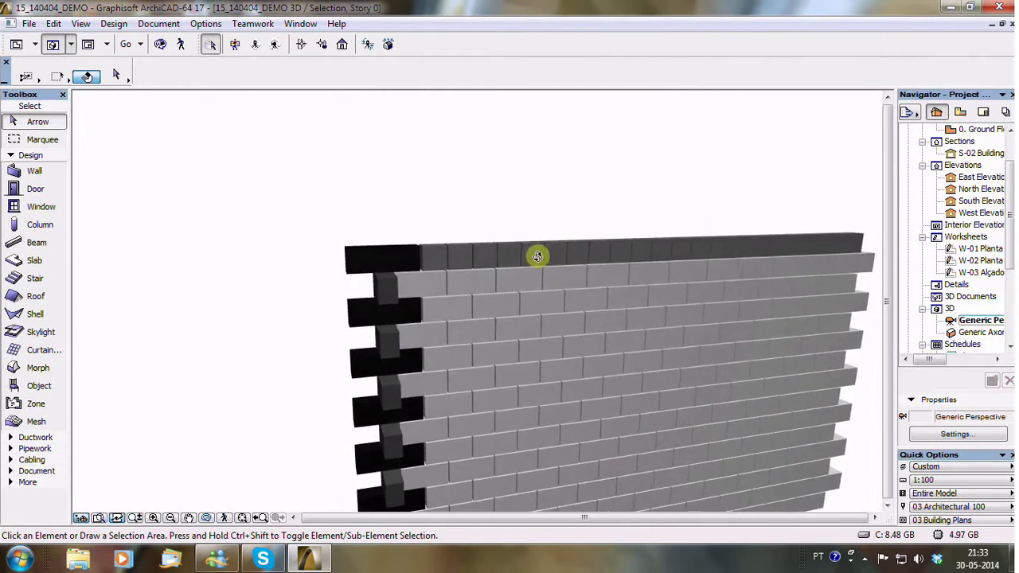
- On the Ground Floor plan, pick the 15_Parede_v2 wall object again
key(F2)
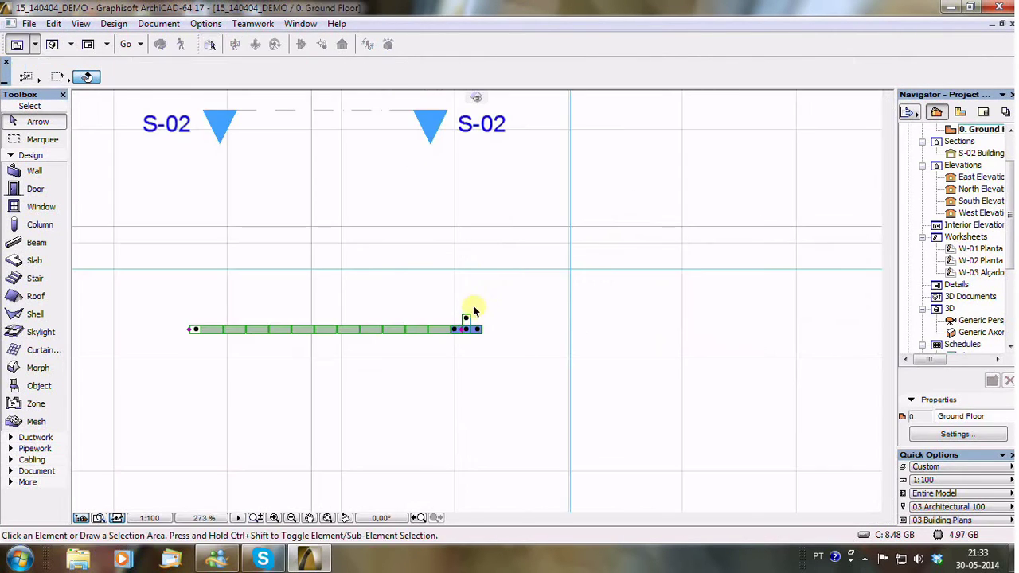
double_click(56, 387)
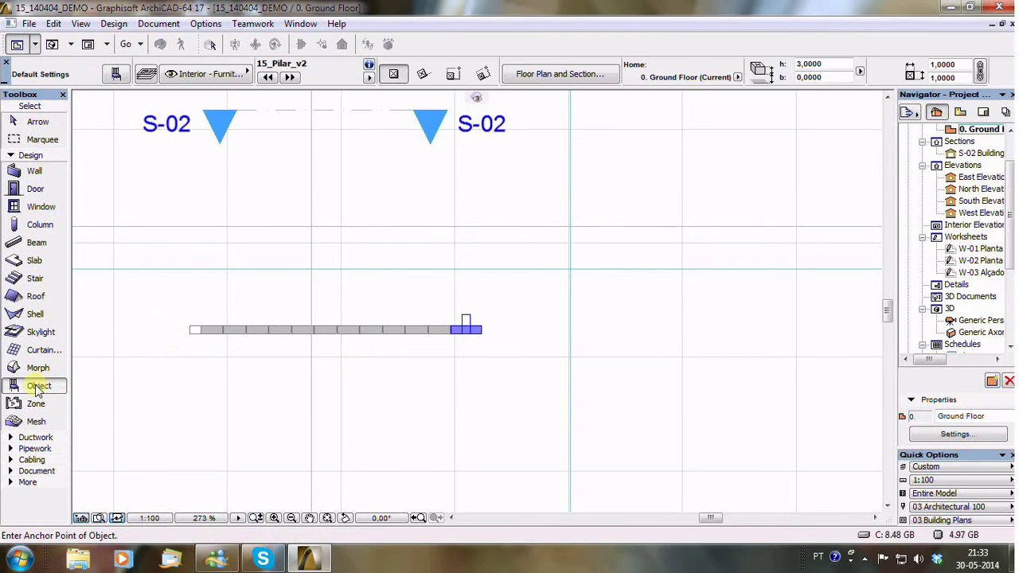
click(130, 250)
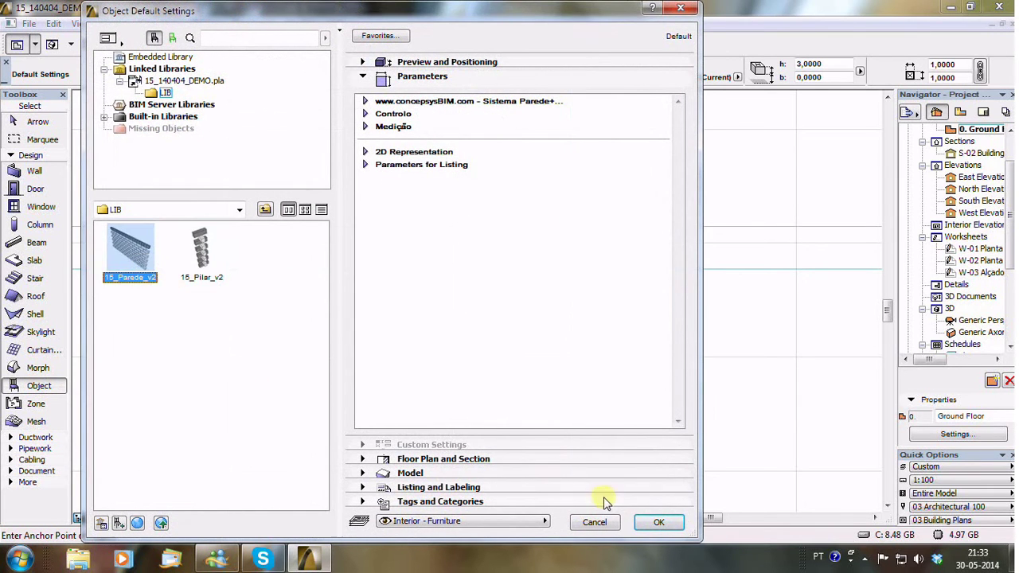
click(653, 522)
- Place a new wall near the pillar and shorten it to 1.99 m
click(523, 343)
middle_drag(521, 343, 505, 216)
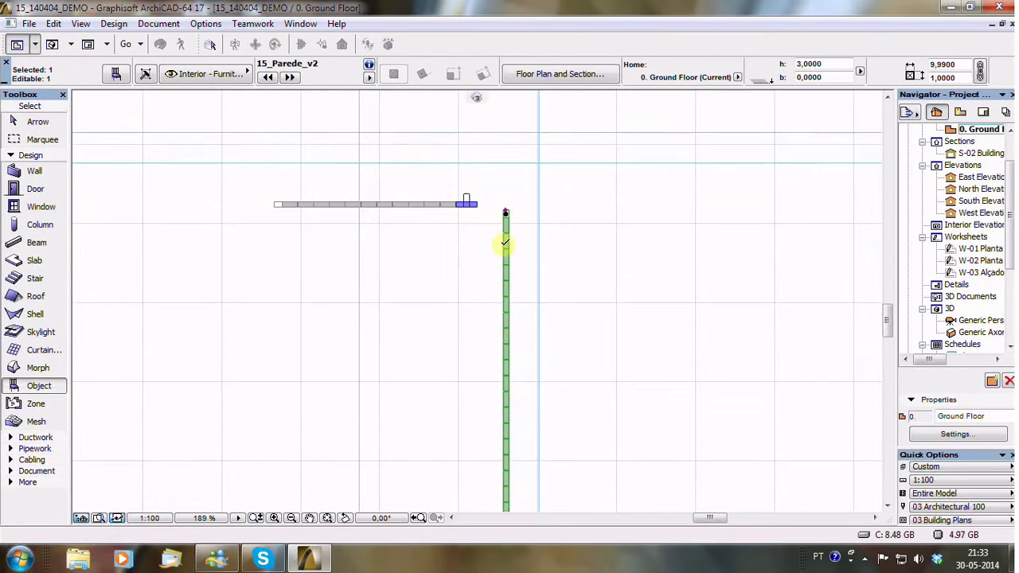
scroll(510, 255, down, 3)
click(515, 425)
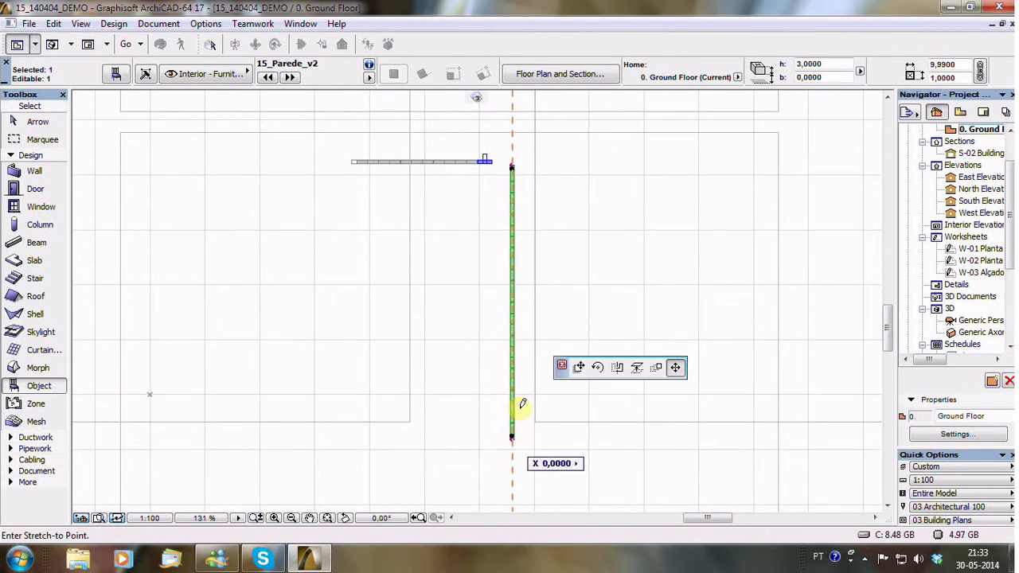
click(518, 221)
scroll(518, 220, up, 3)
middle_drag(518, 213, 516, 376)
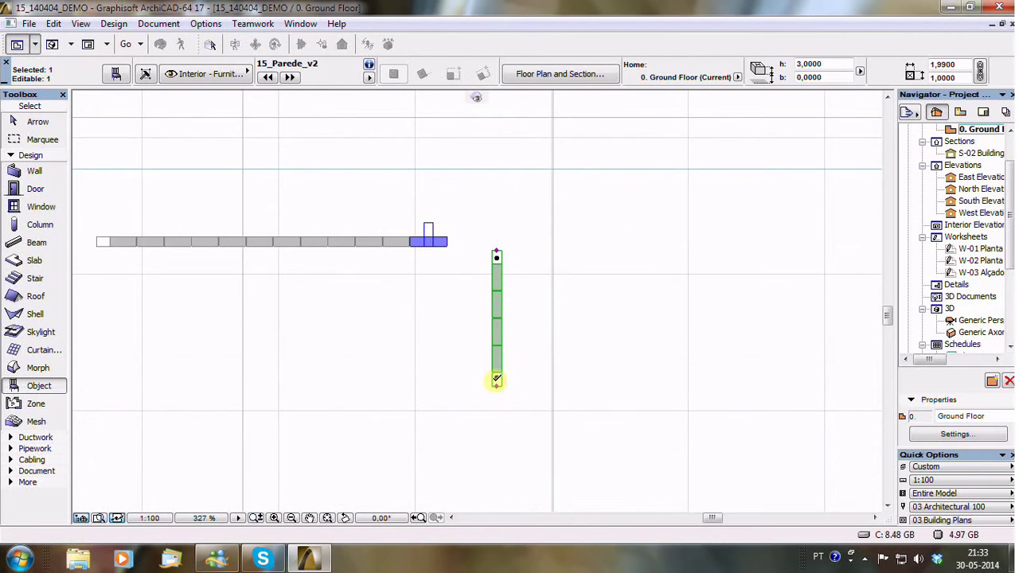
- Move the short wall to meet the pillar, then select both walls and the pillar
click(496, 377)
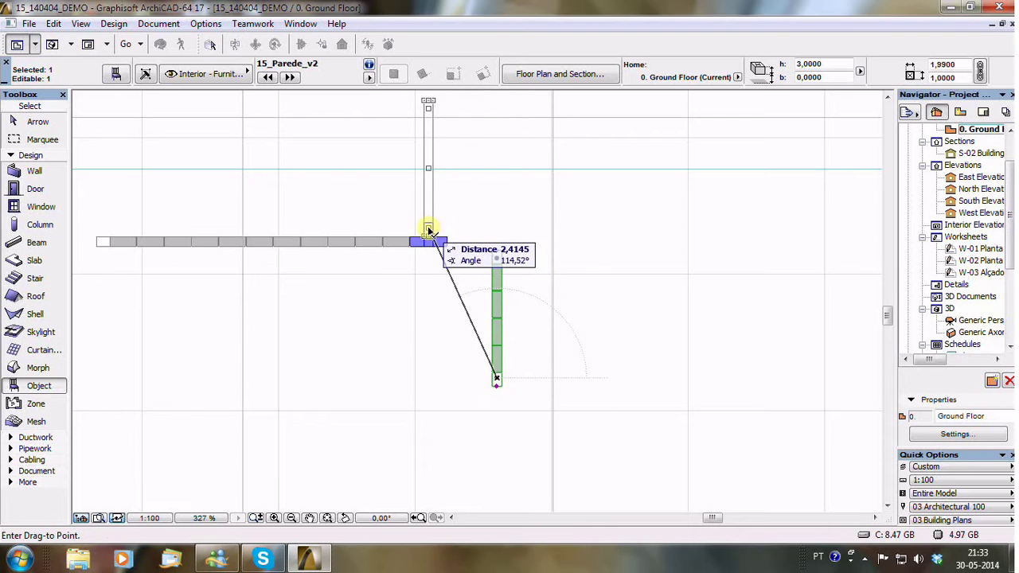
click(428, 236)
key(Escape)
scroll(449, 303, down, 1)
scroll(450, 304, down, 1)
middle_drag(450, 304, 448, 334)
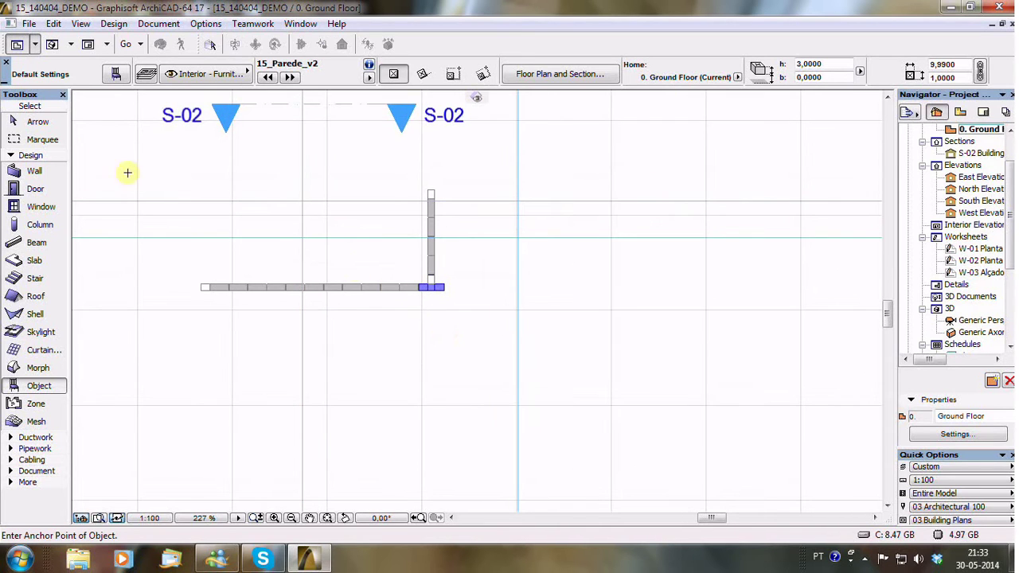
click(37, 121)
click(329, 222)
click(469, 330)
- Preview the wall in 3D and turn on Trocar Fiada to swap its brick courses
key(F5)
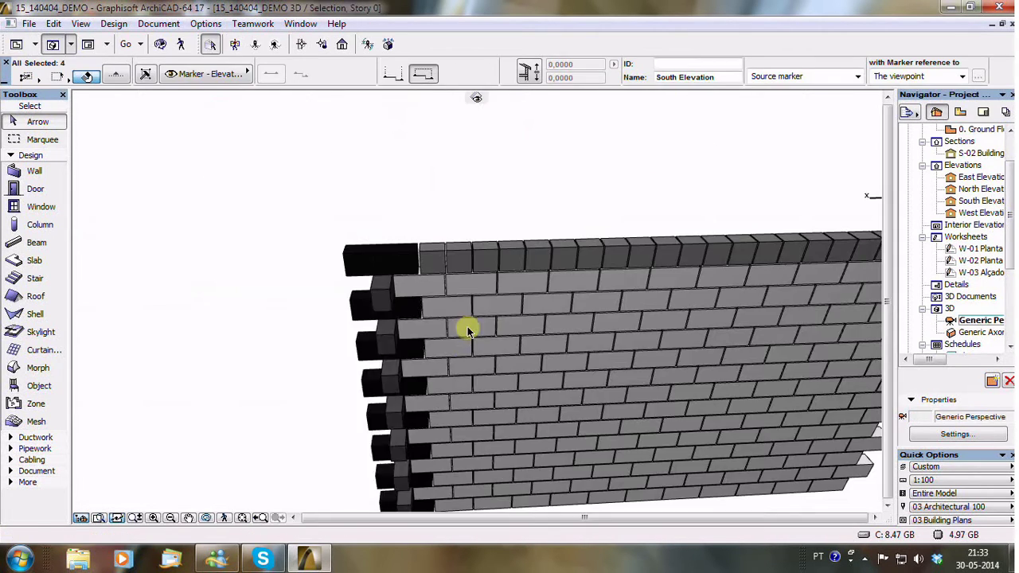
mouse_move(468, 327)
shift+middle_down()
mouse_move(454, 332)
mouse_move(261, 257)
mouse_move(398, 303)
mouse_move(635, 297)
mouse_move(596, 296)
mouse_move(473, 221)
mouse_move(582, 202)
mouse_move(568, 224)
shift+middle_up()
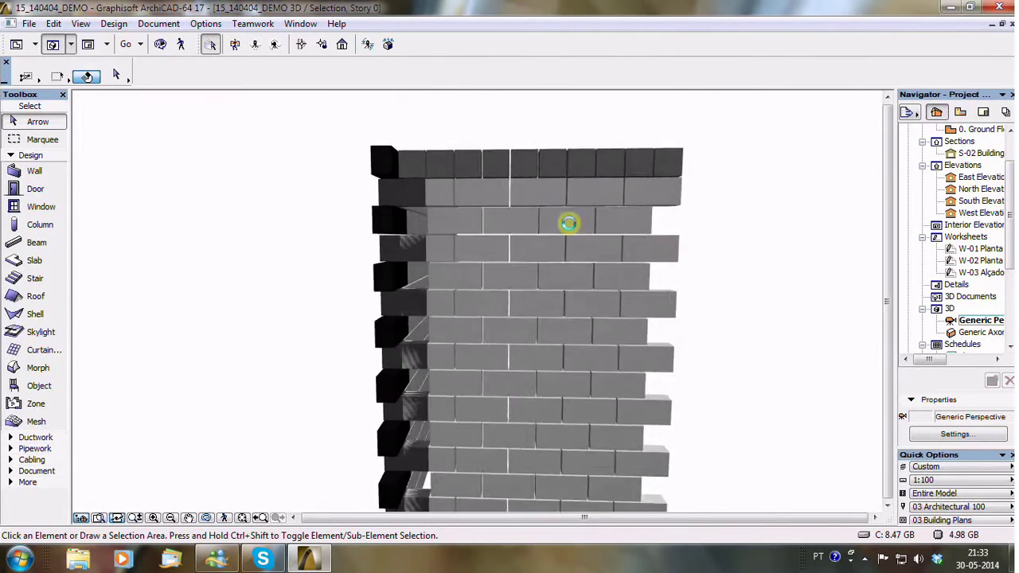
double_click(484, 221)
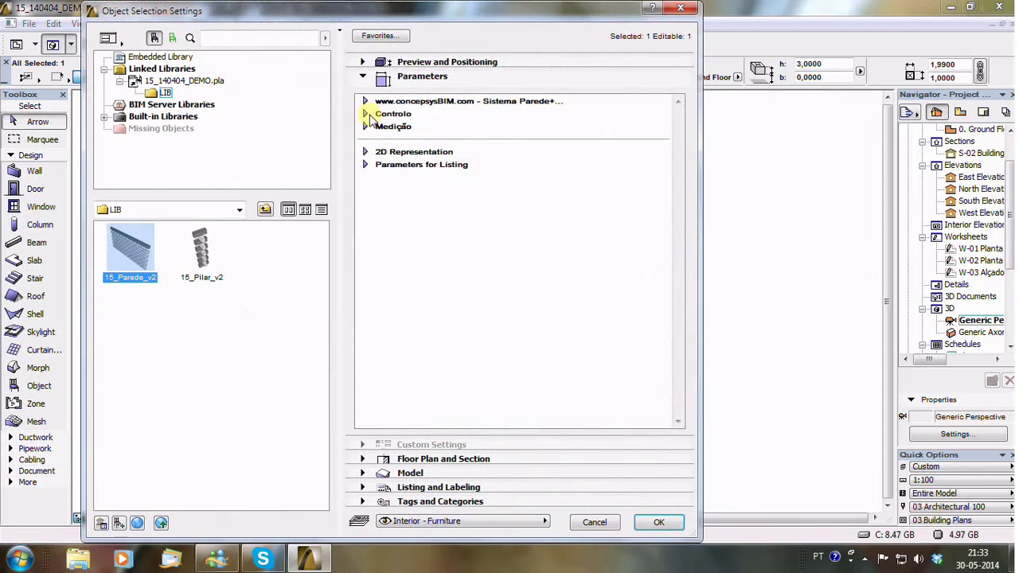
click(368, 114)
click(664, 140)
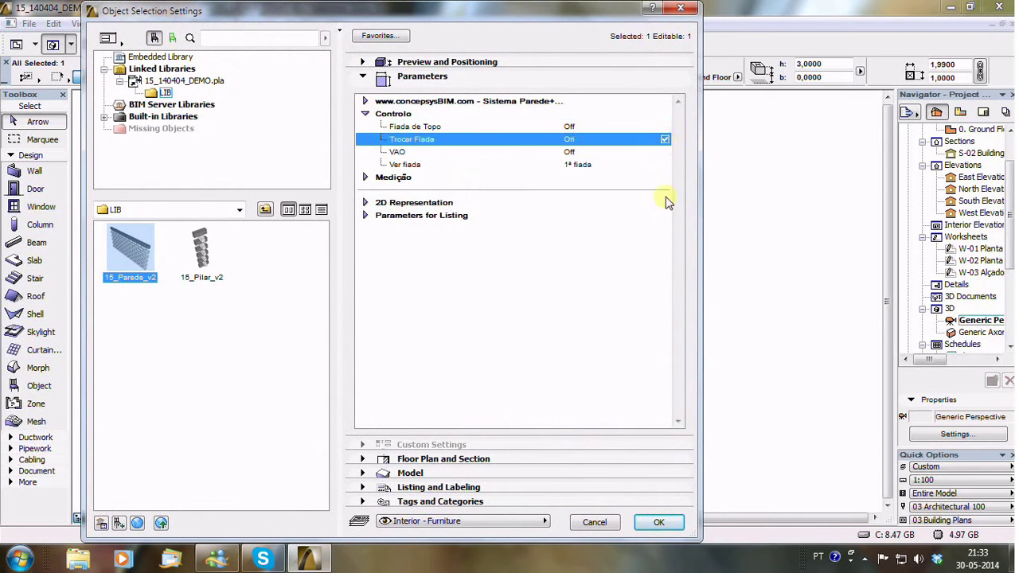
click(660, 518)
- Set the wall's Medição count to 63 Blocos tipo 1, with 10 type-4 blocks
mouse_move(717, 307)
shift+middle_down()
mouse_move(421, 246)
mouse_move(444, 319)
mouse_move(353, 323)
mouse_move(505, 300)
shift+middle_up()
click(505, 301)
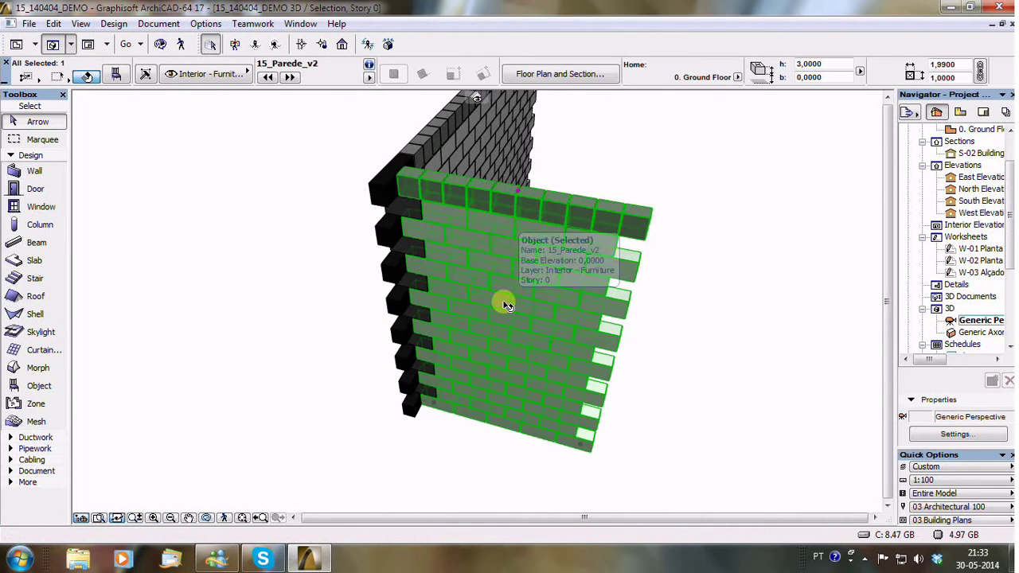
double_click(505, 301)
click(394, 126)
click(365, 126)
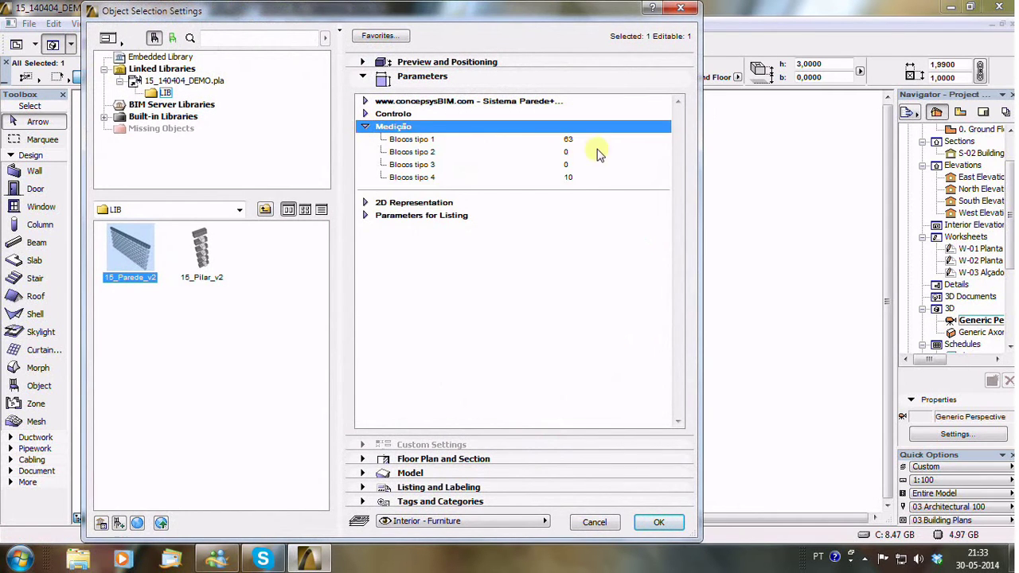
click(597, 139)
text(63)
click(584, 181)
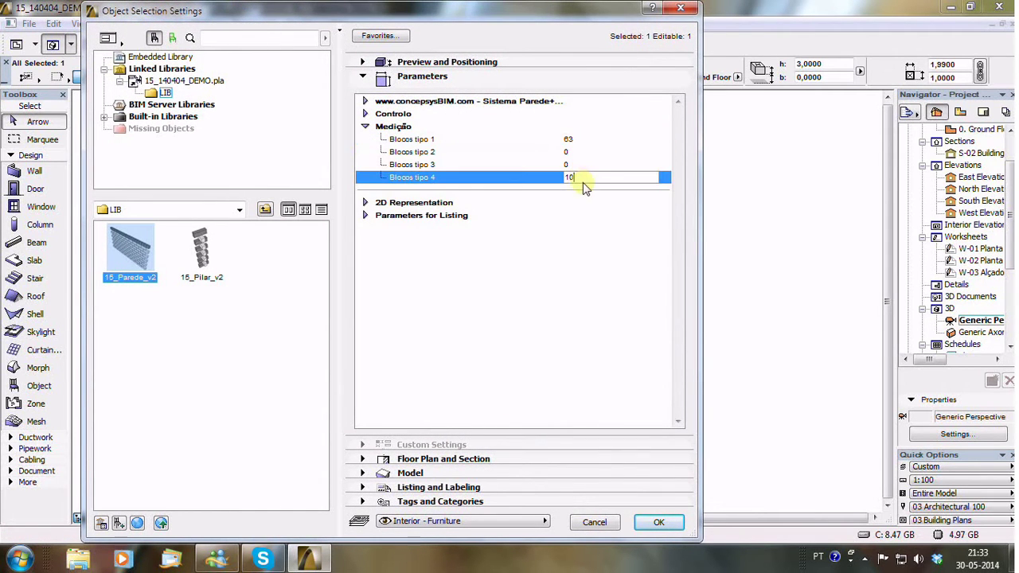
click(663, 524)
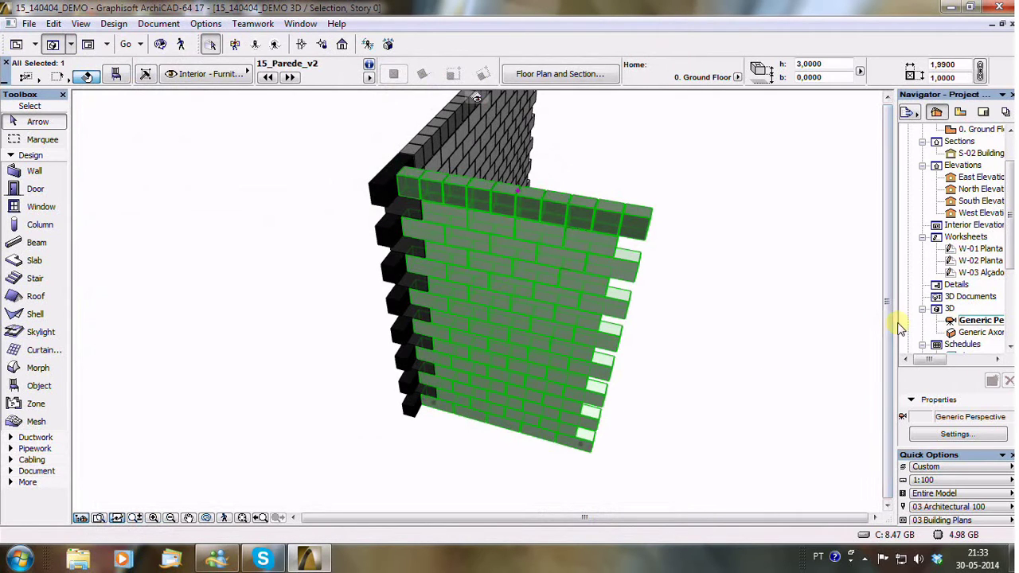
- Open the MORAR - Blocos BLOCOS schedule (224 type-1, 32 type-4) and edit a column heading
drag(893, 326, 826, 325)
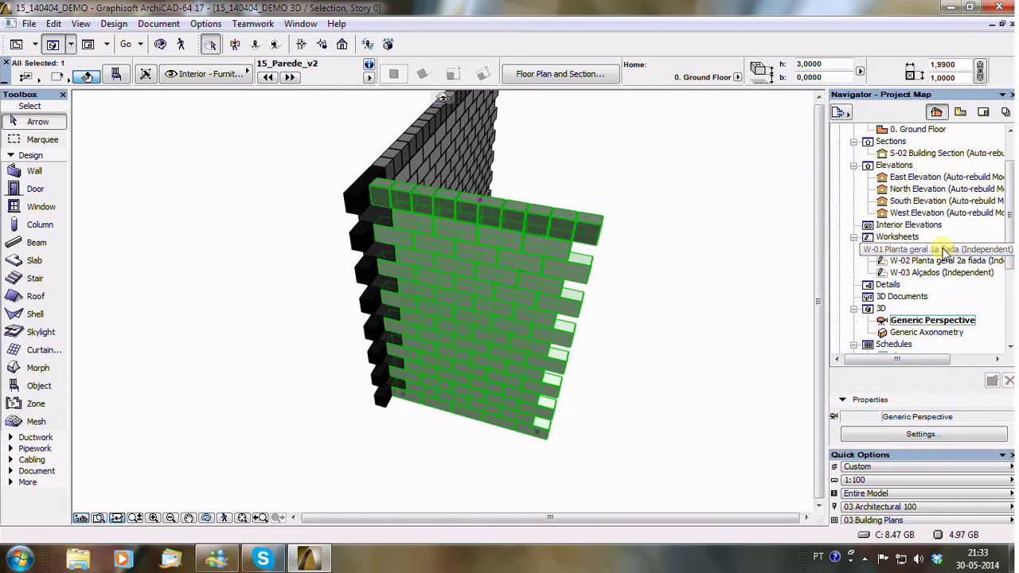
scroll(1011, 285, down, 3)
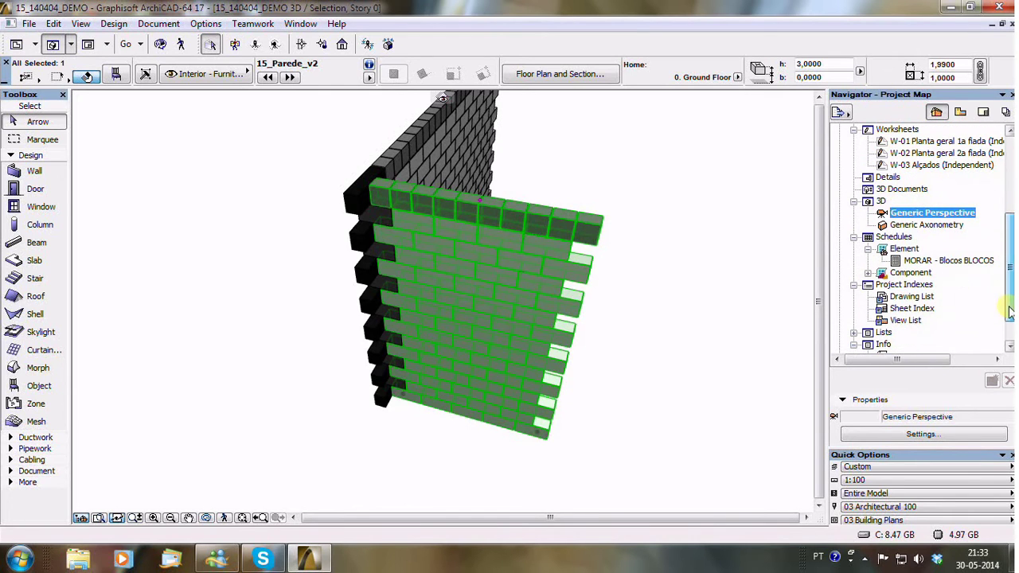
double_click(948, 261)
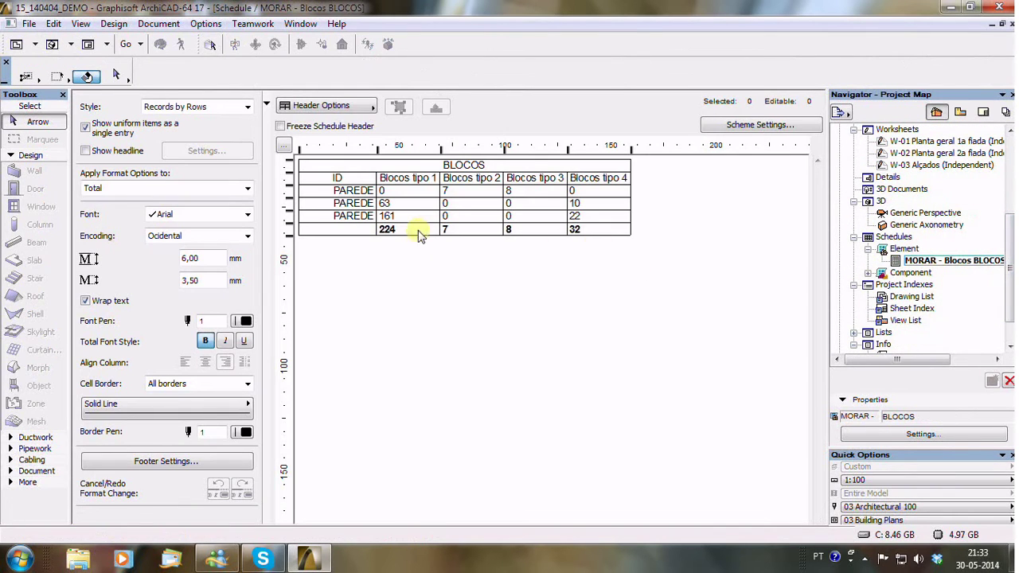
click(413, 182)
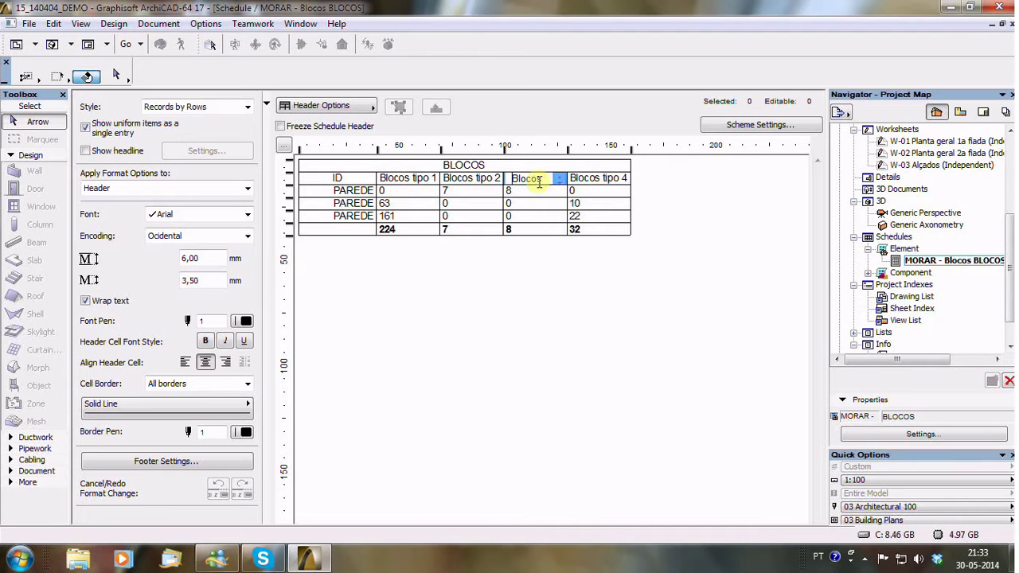
- Finish the schedule column heading as 'tipo 4' and return to the floor plan
text(tipo 4)
key(F2)
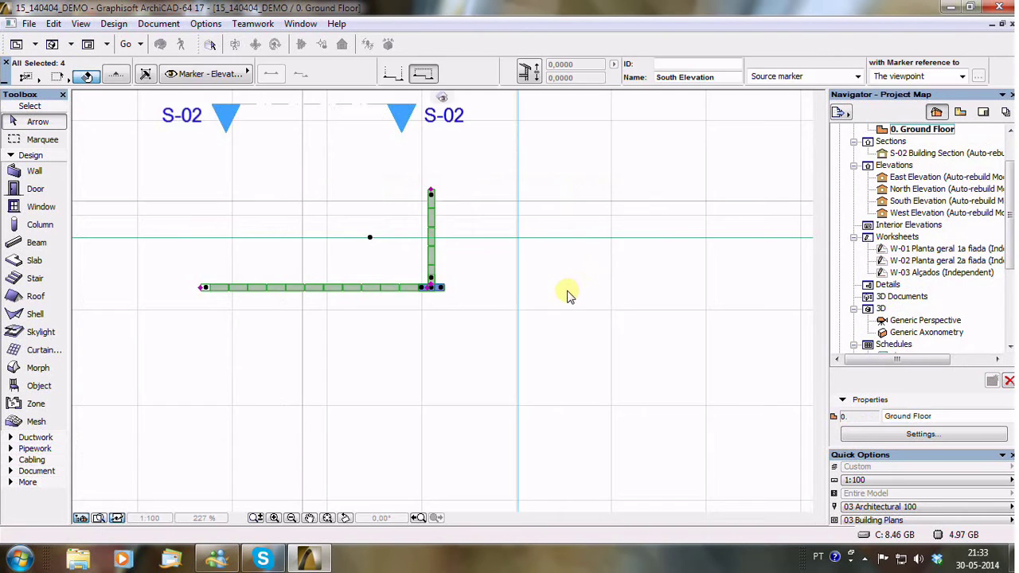
scroll(499, 306, down, 2)
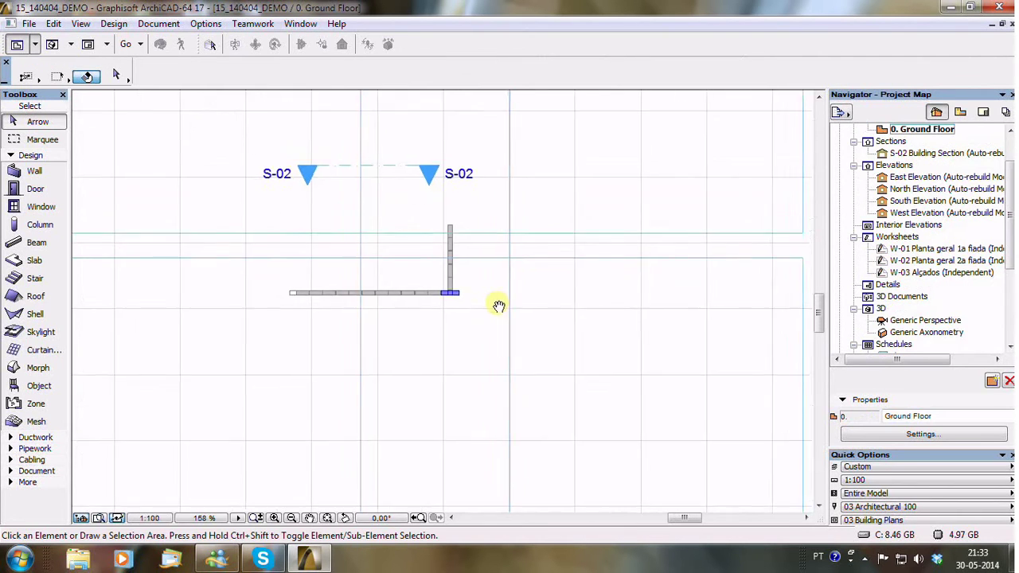
- Copy the corner pillar to near the long wall's left end and rotate it
click(461, 280)
key(ctrl+shift+d)
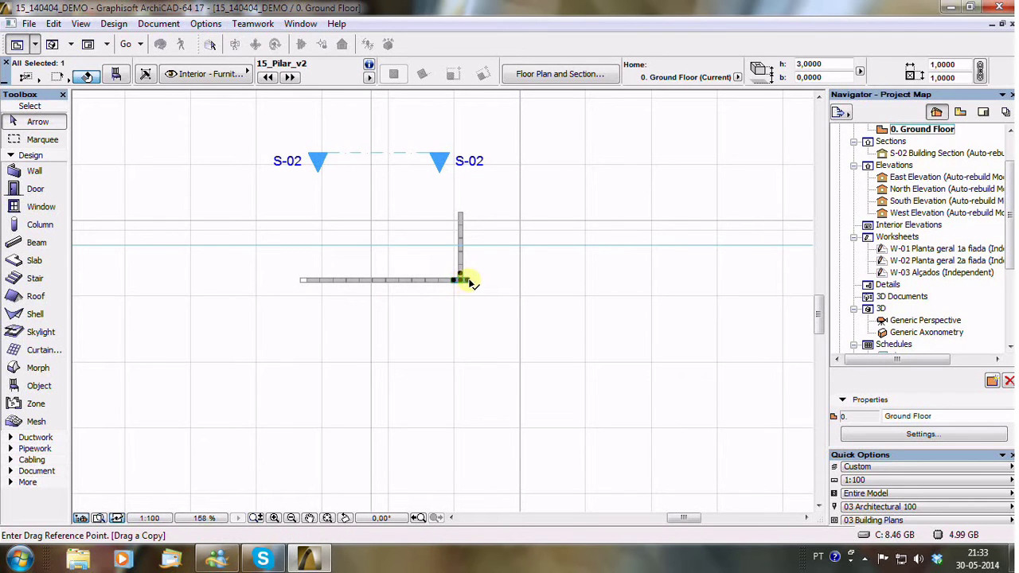
click(469, 281)
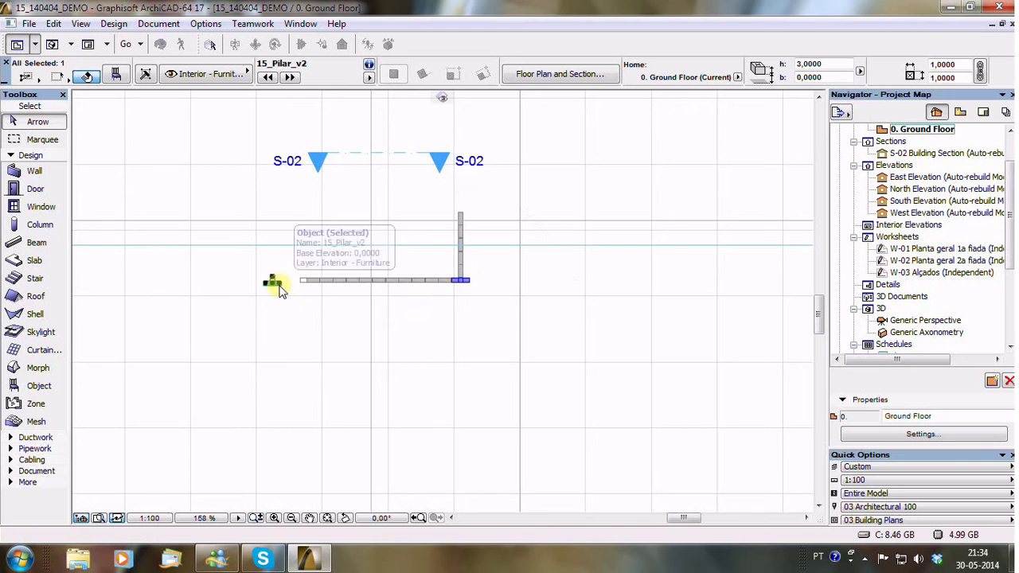
click(273, 282)
click(246, 284)
click(301, 288)
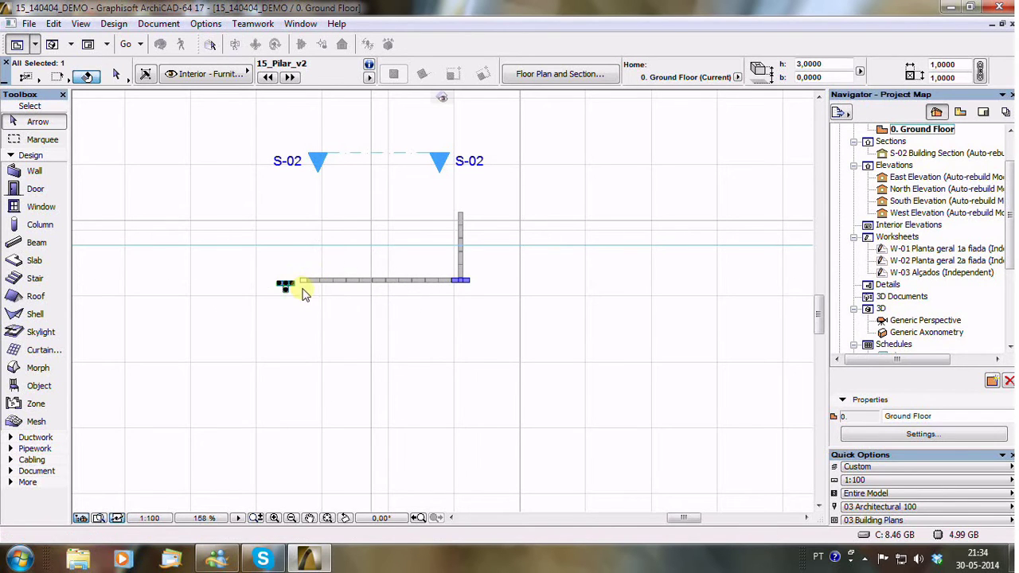
- Move the pillar copy into place at the long wall's left end
key(ctrl+d)
scroll(293, 284, up, 5)
click(288, 284)
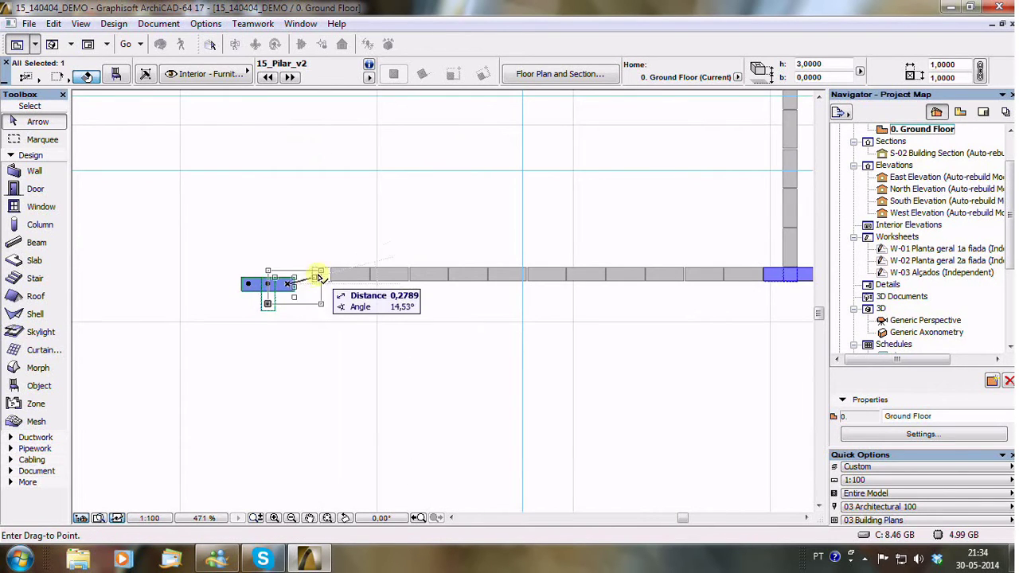
click(323, 275)
click(364, 322)
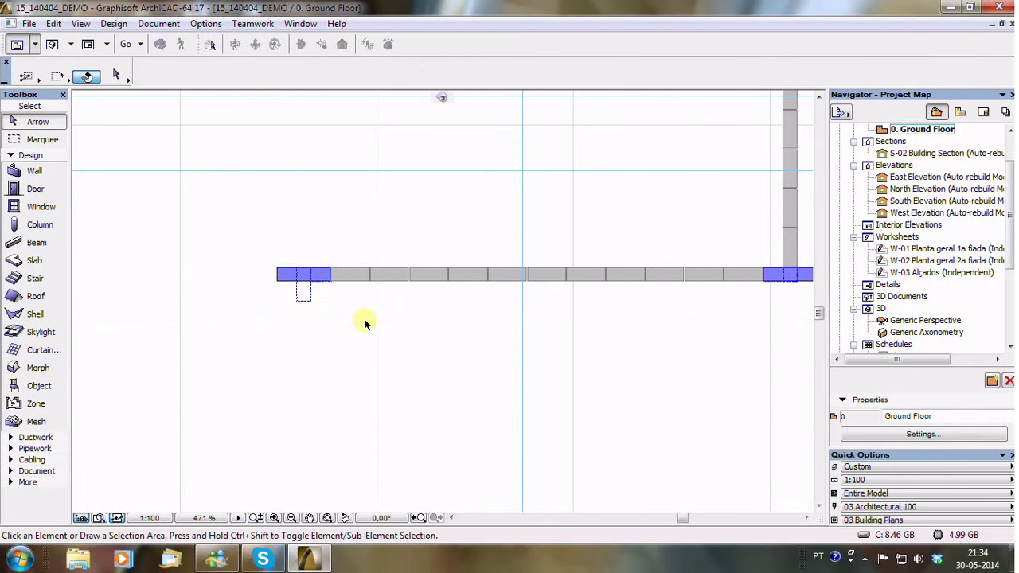
scroll(363, 322, down, 5)
- Copy the short vertical wall from its top end to the left pillar
click(570, 205)
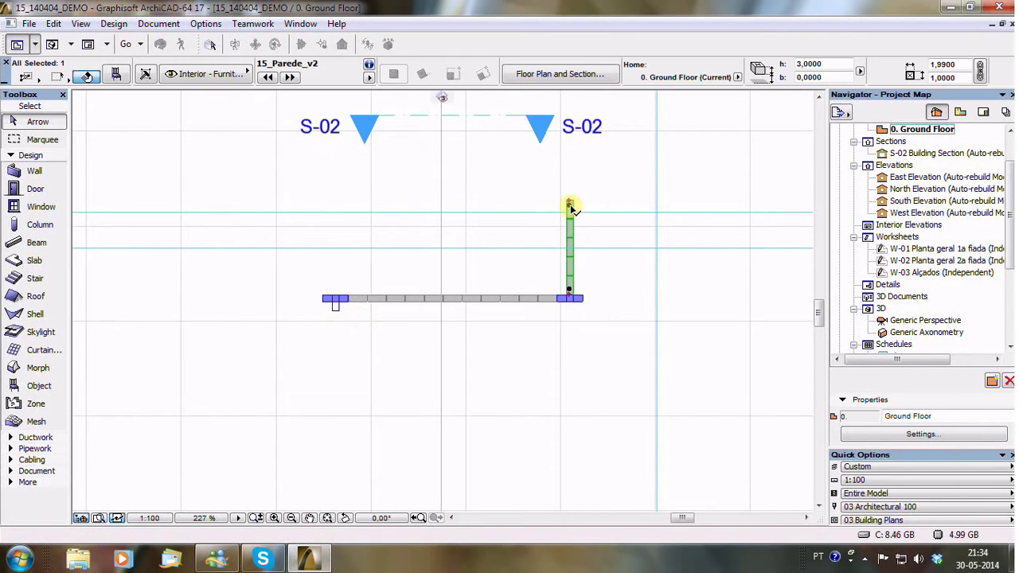
key(ctrl+d)
click(570, 206)
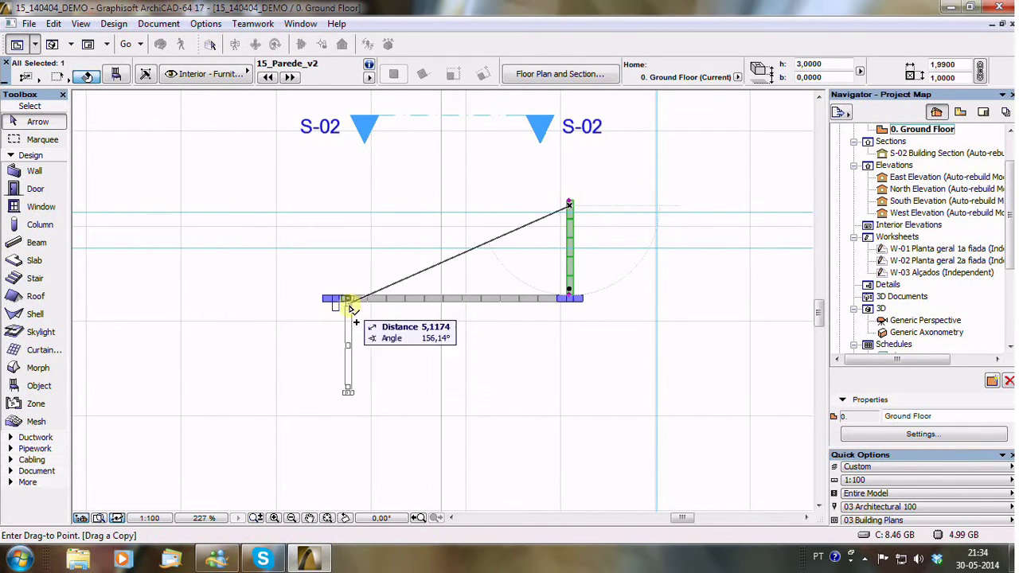
click(335, 300)
key(Escape)
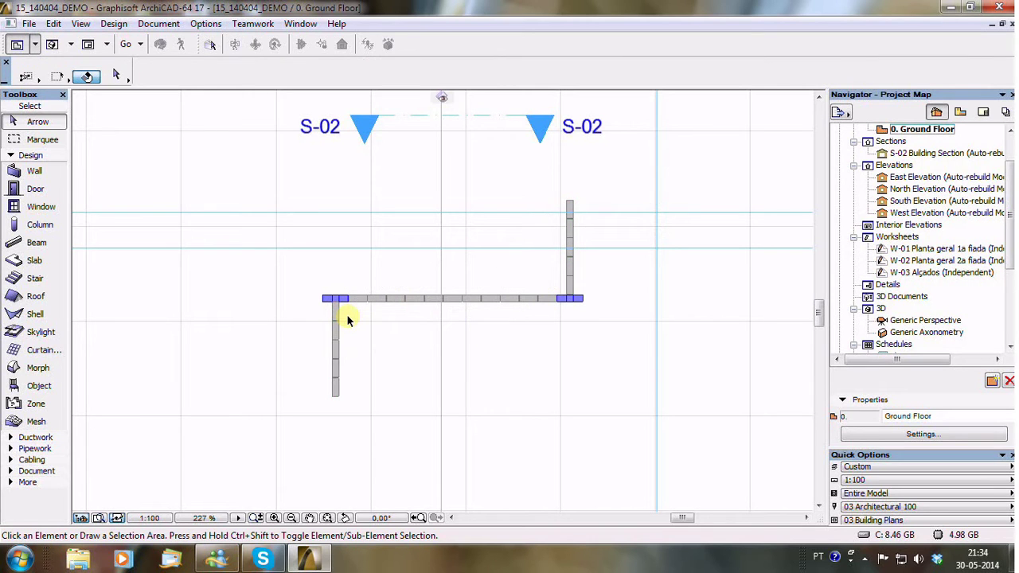
- Preview the new corner in 3D, then return to the Ground Floor plan
click(44, 140)
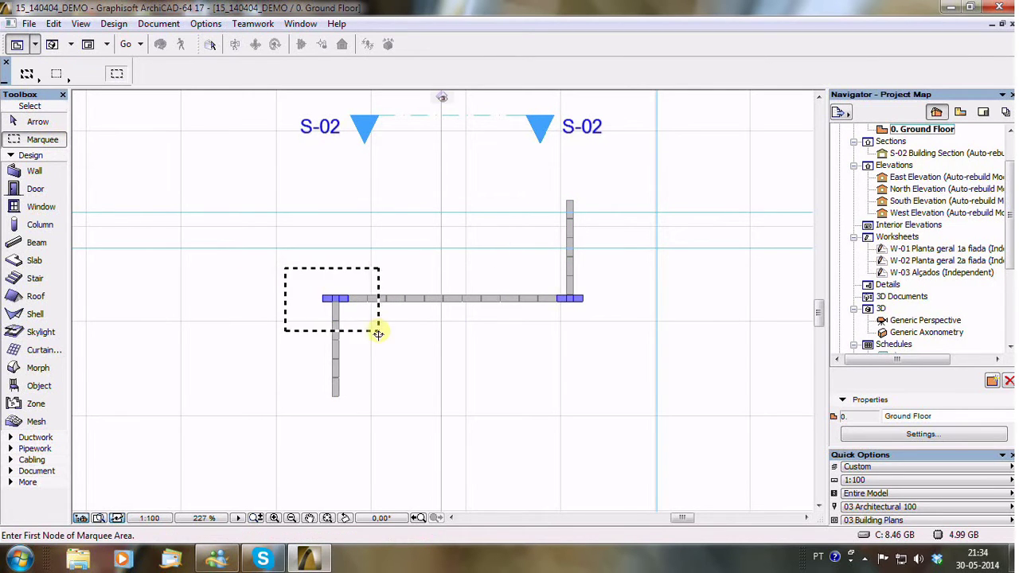
key(F5)
mouse_move(378, 331)
shift+middle_down()
mouse_move(359, 312)
mouse_move(230, 310)
mouse_move(334, 298)
mouse_move(250, 289)
mouse_move(448, 289)
mouse_move(232, 300)
mouse_move(505, 261)
mouse_move(600, 296)
mouse_move(657, 368)
shift+middle_up()
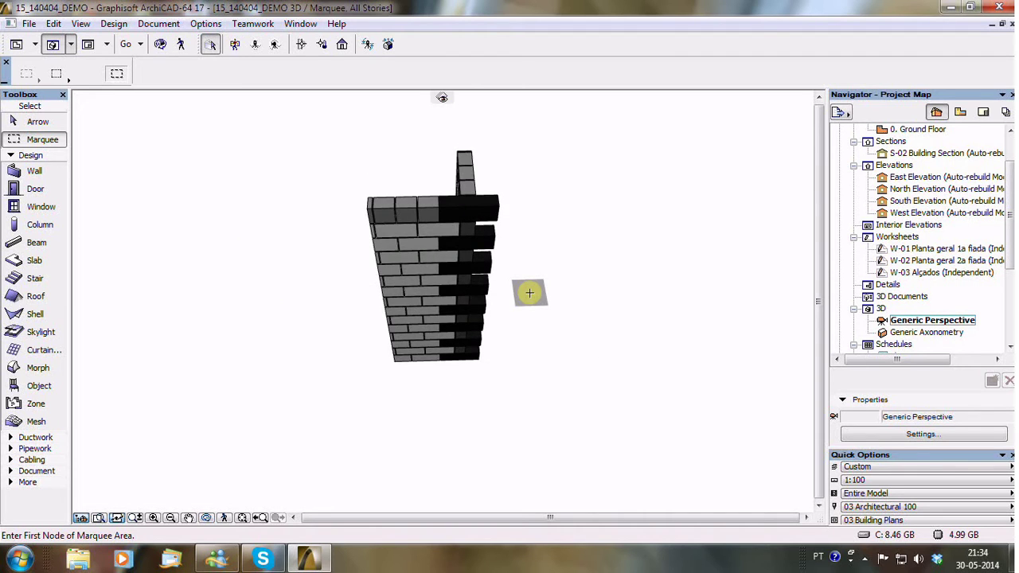
key(F2)
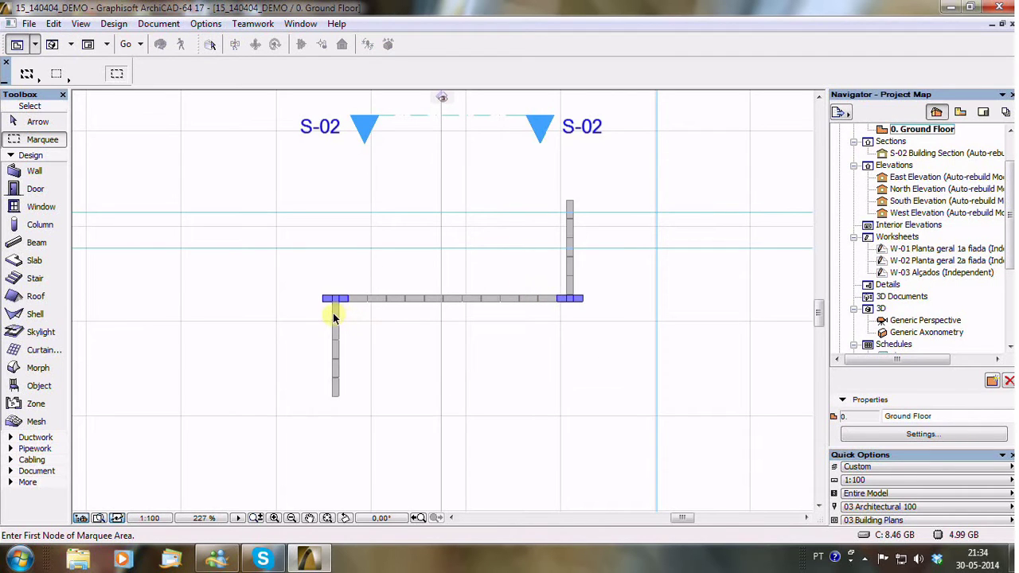
- Copy the downward wall, rotate it 90° to horizontal, and join it to the long wall's left end
click(336, 311)
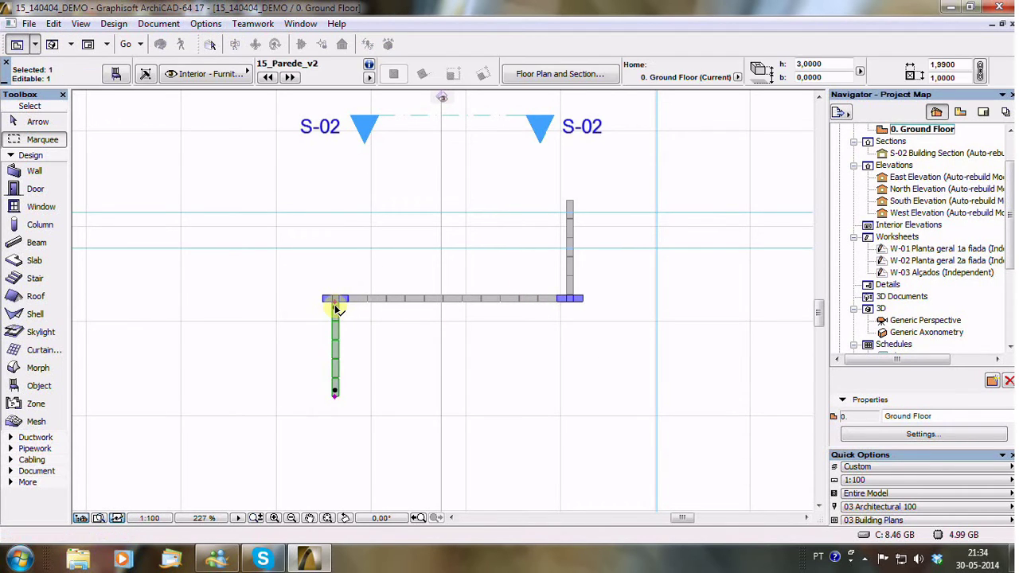
ctrl+drag(336, 310, 290, 314)
key(ctrl+e)
click(288, 307)
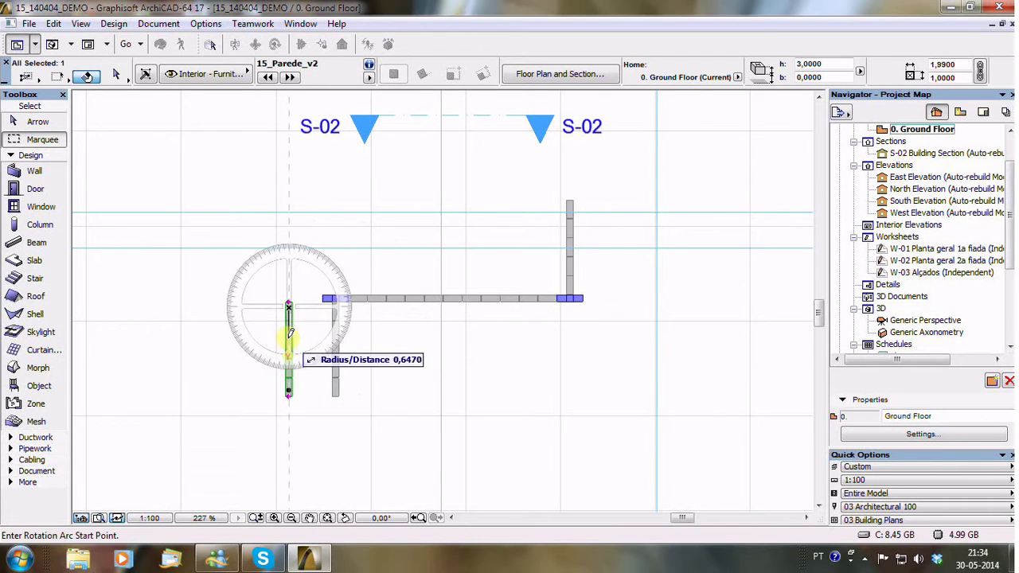
click(289, 342)
click(231, 308)
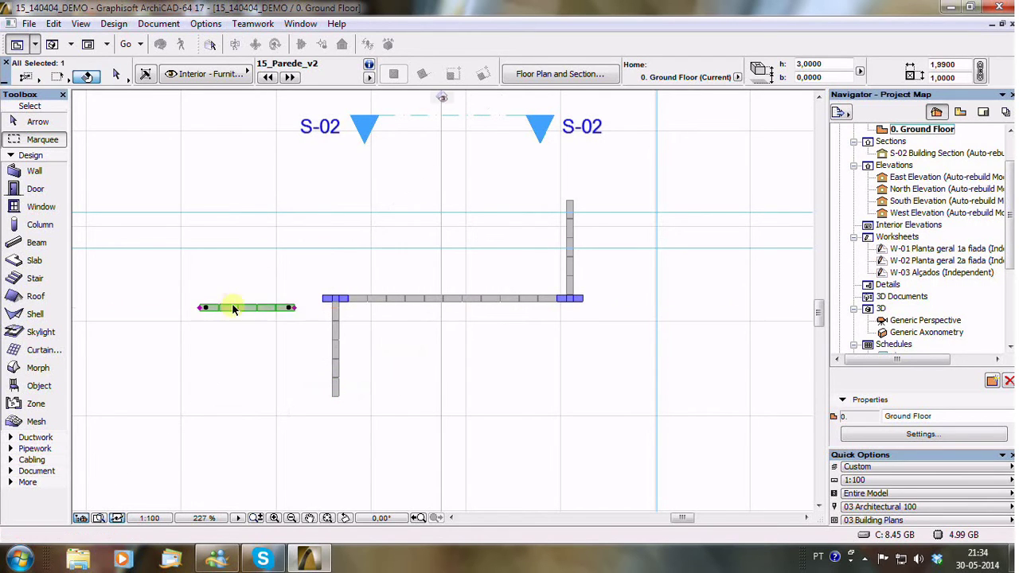
click(290, 308)
scroll(329, 298, up, 4)
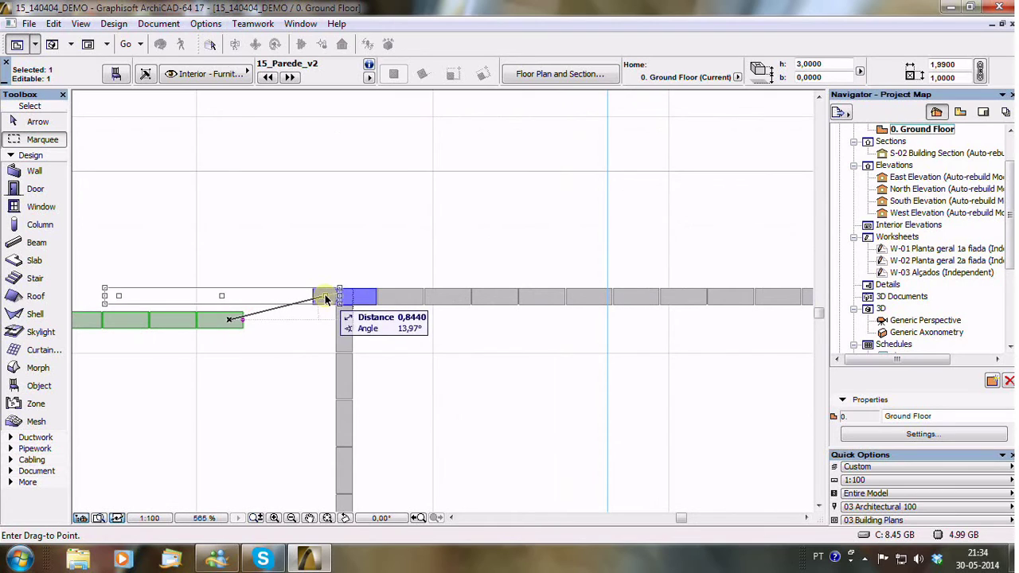
click(325, 299)
key(Escape)
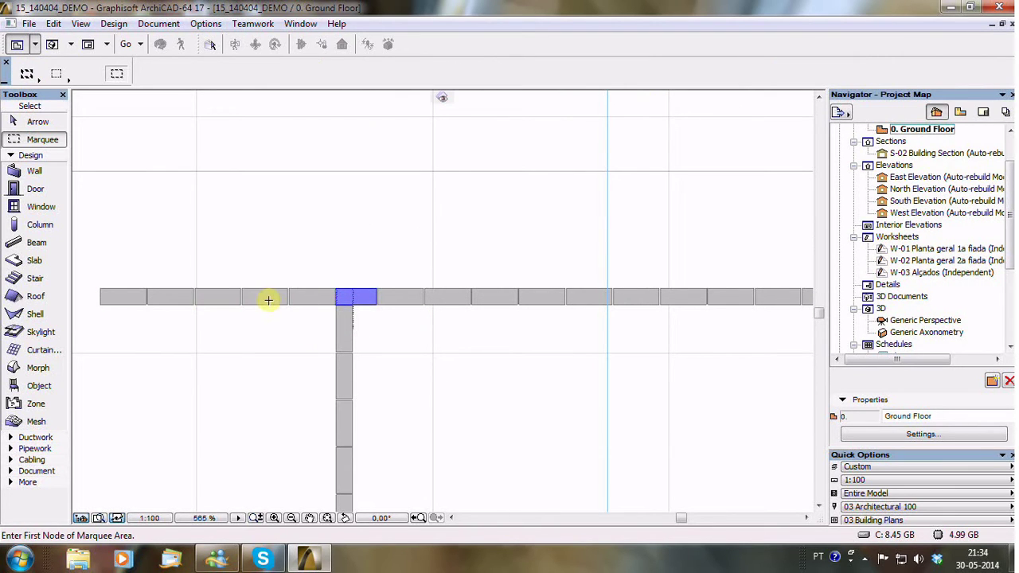
- Inspect the extension in 3D, then set Trocar Fiada to Off on the new left wall piece
key(F3)
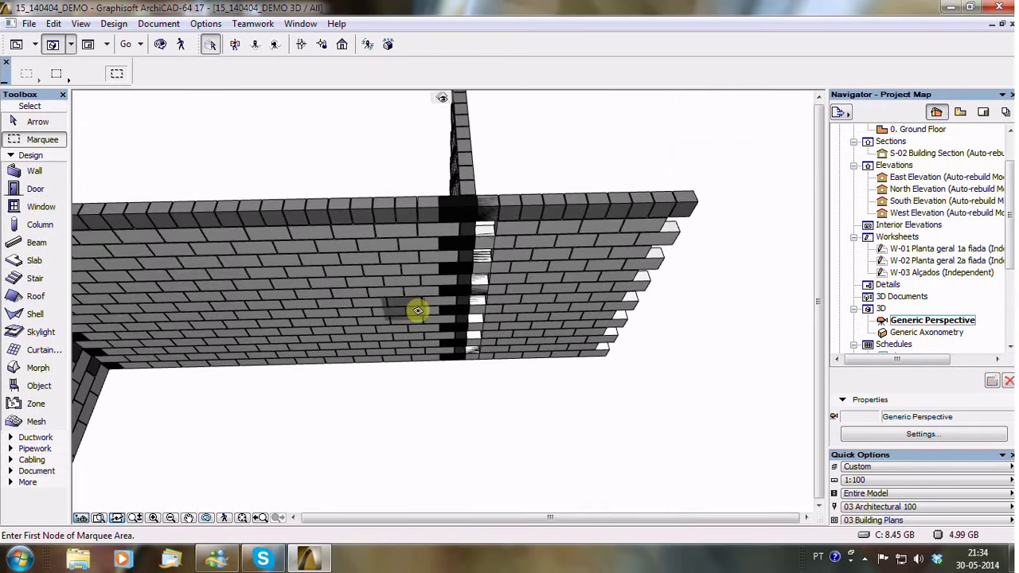
mouse_move(512, 314)
shift+middle_down()
mouse_move(443, 201)
mouse_move(454, 278)
mouse_move(488, 266)
mouse_move(514, 311)
shift+middle_up()
key(F2)
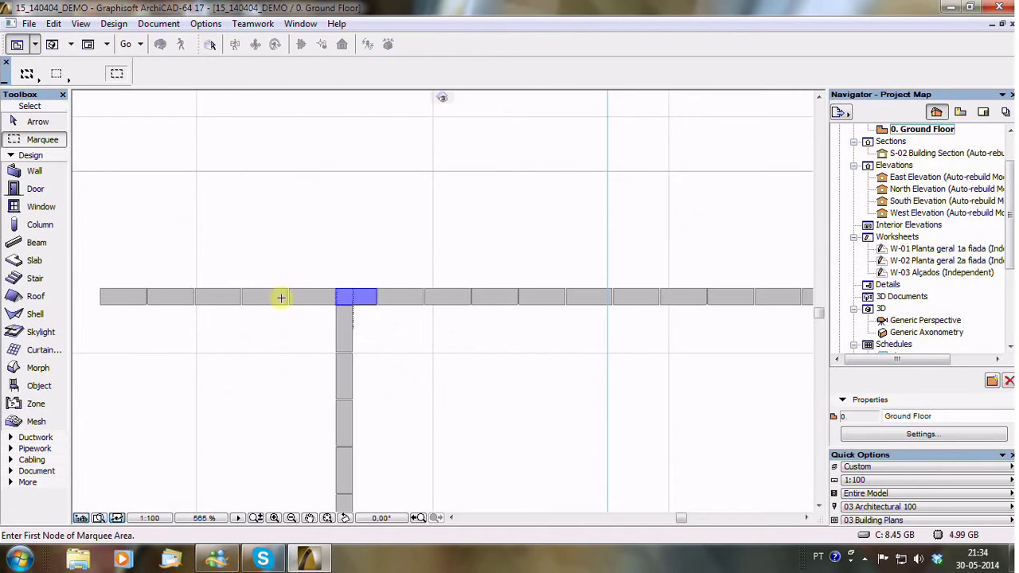
click(131, 297)
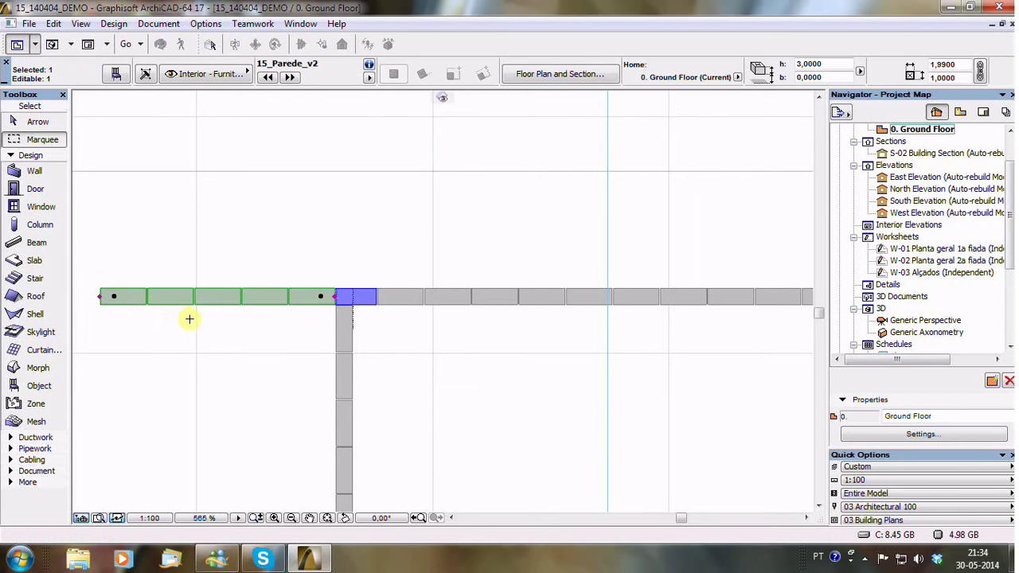
key(ctrl+t)
click(368, 116)
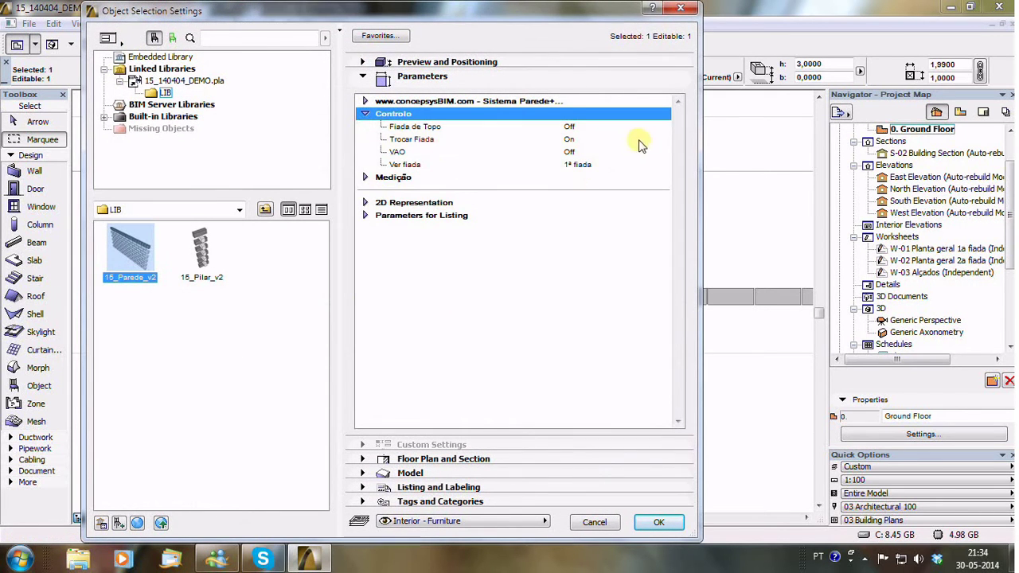
click(665, 139)
click(664, 525)
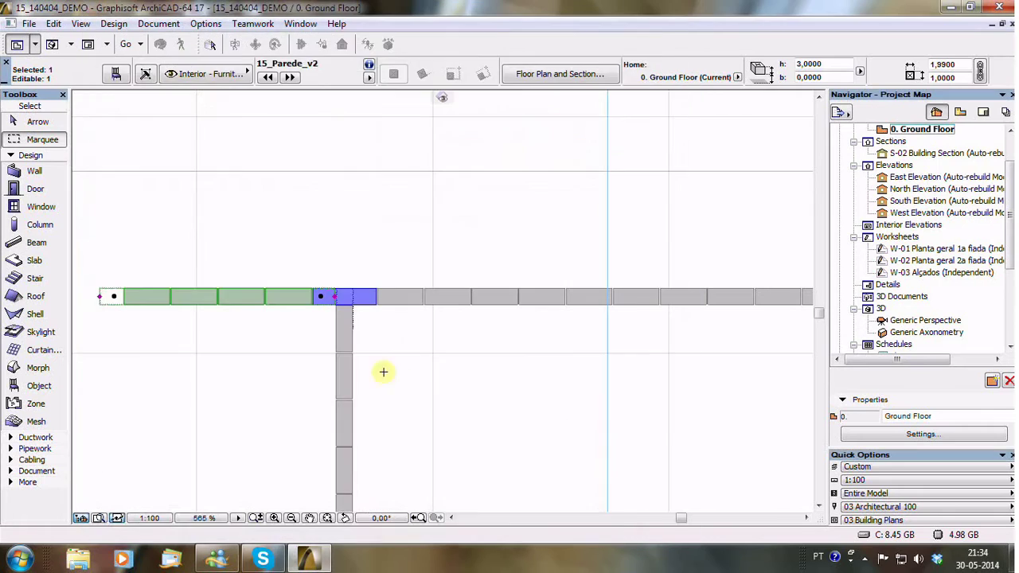
- View the masonry walls in 3D from another angle and select the brick wall
key(F3)
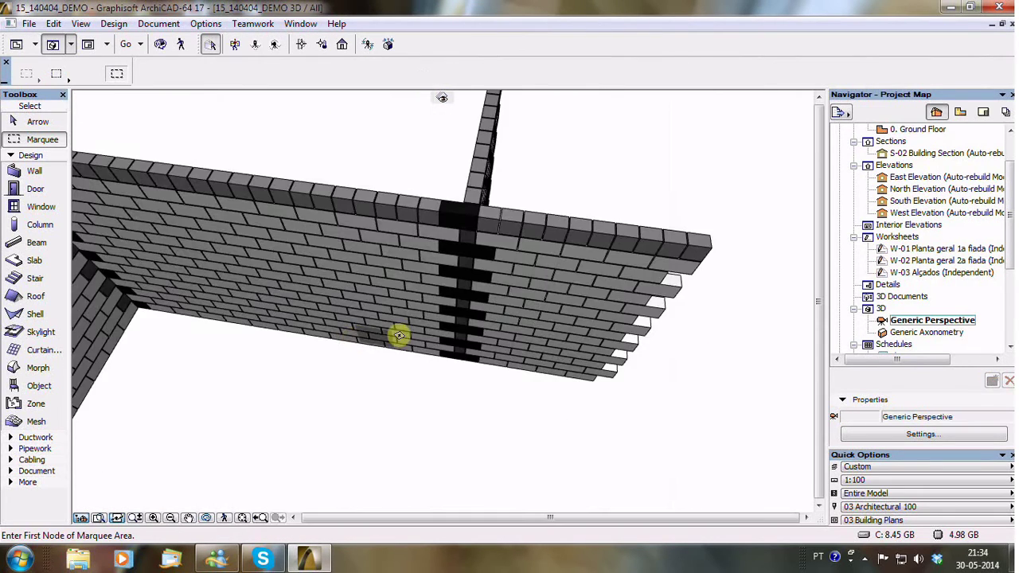
mouse_move(398, 335)
shift+middle_down()
mouse_move(532, 275)
mouse_move(532, 242)
mouse_move(525, 267)
mouse_move(484, 194)
mouse_move(505, 200)
mouse_move(505, 238)
mouse_move(405, 243)
shift+middle_up()
click(515, 198)
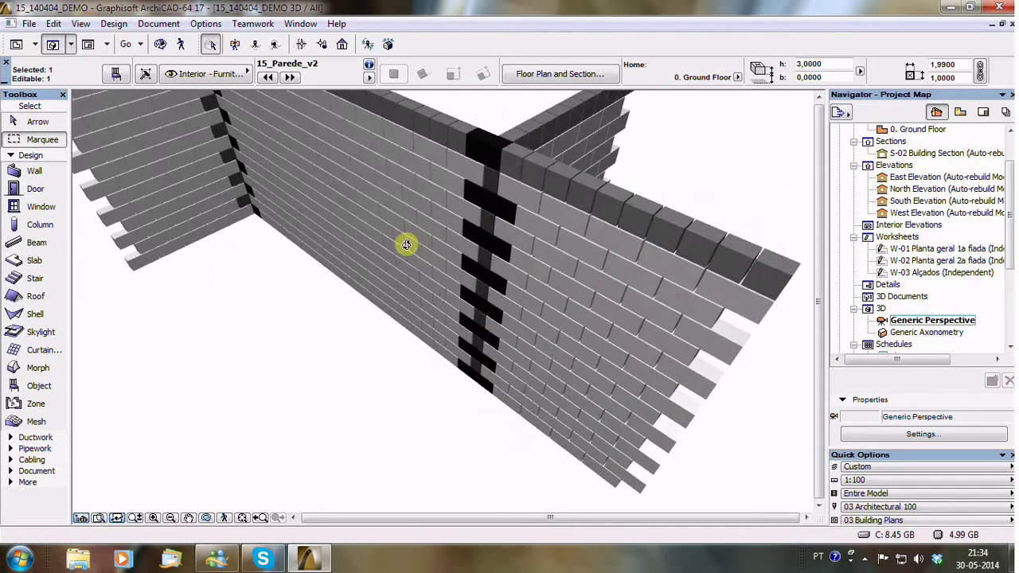
- Set the wall's Controlo to Fiada de Topo On and Trocar Fiada Off
double_click(528, 173)
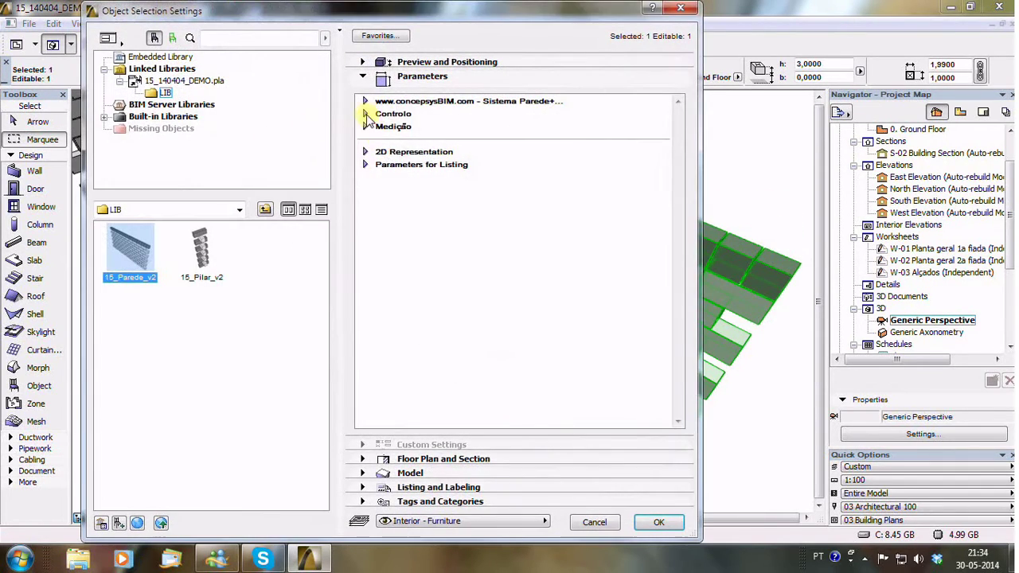
click(366, 113)
click(666, 140)
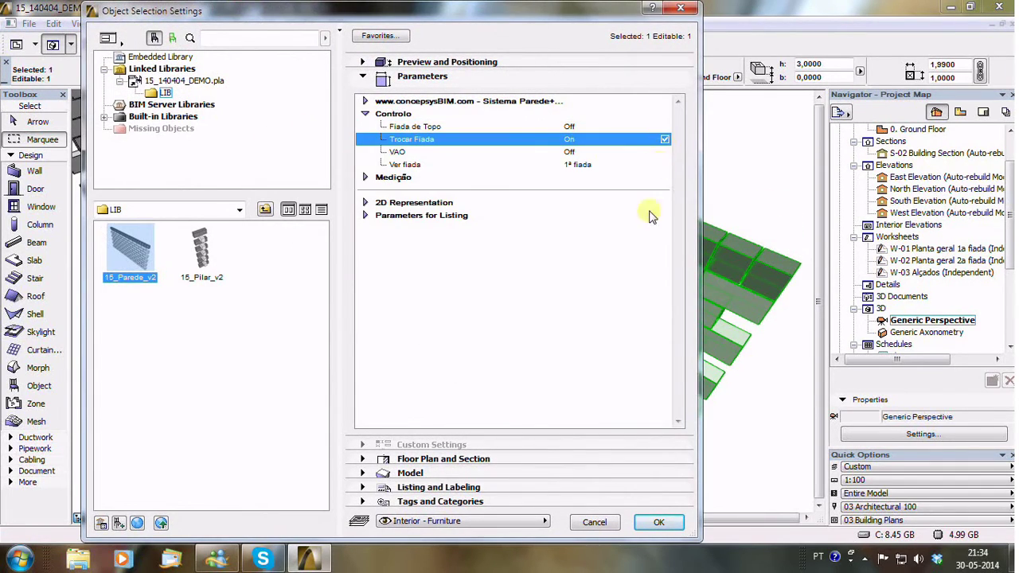
click(661, 521)
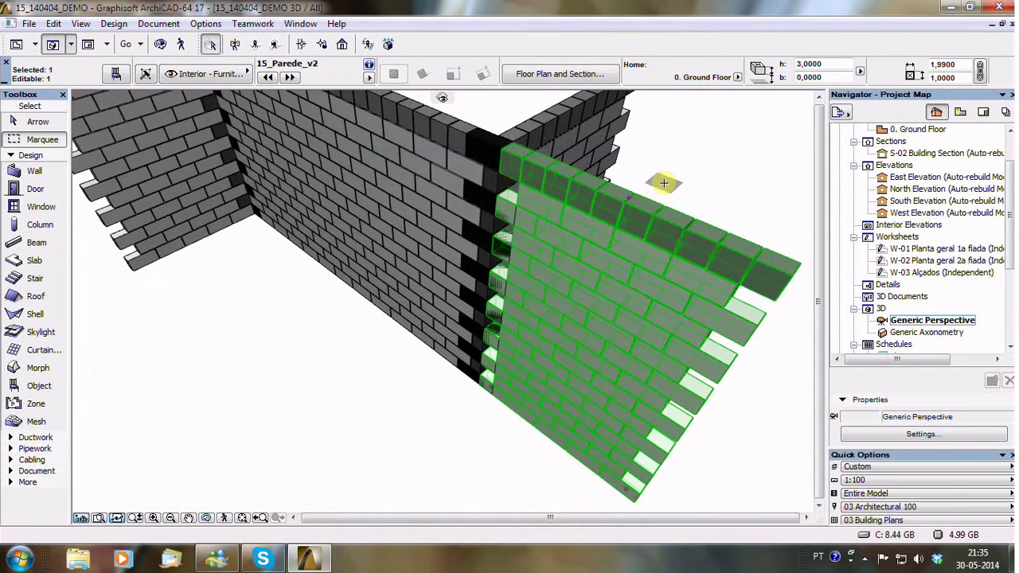
key(ctrl+t)
click(366, 115)
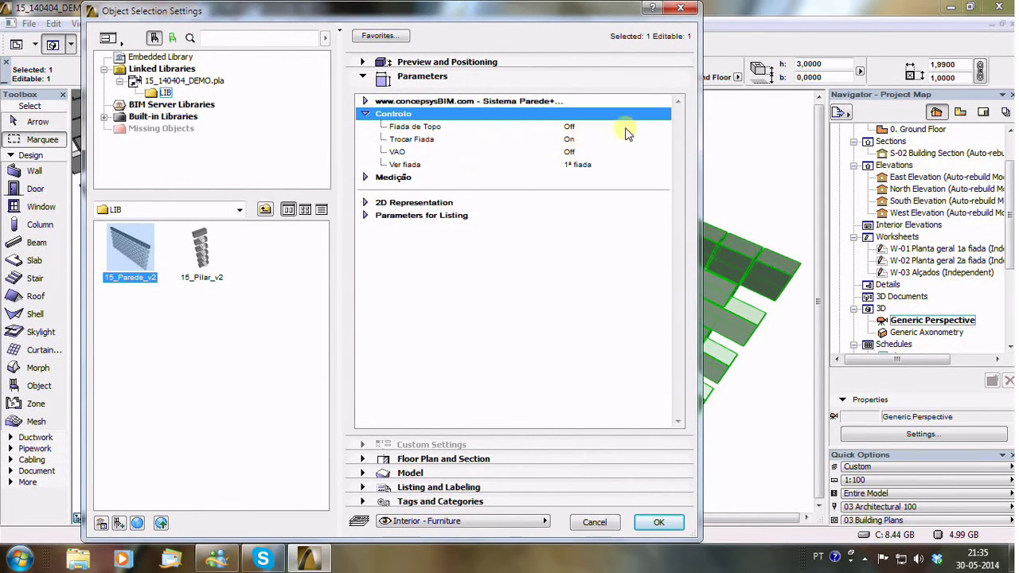
click(664, 127)
click(662, 139)
click(659, 523)
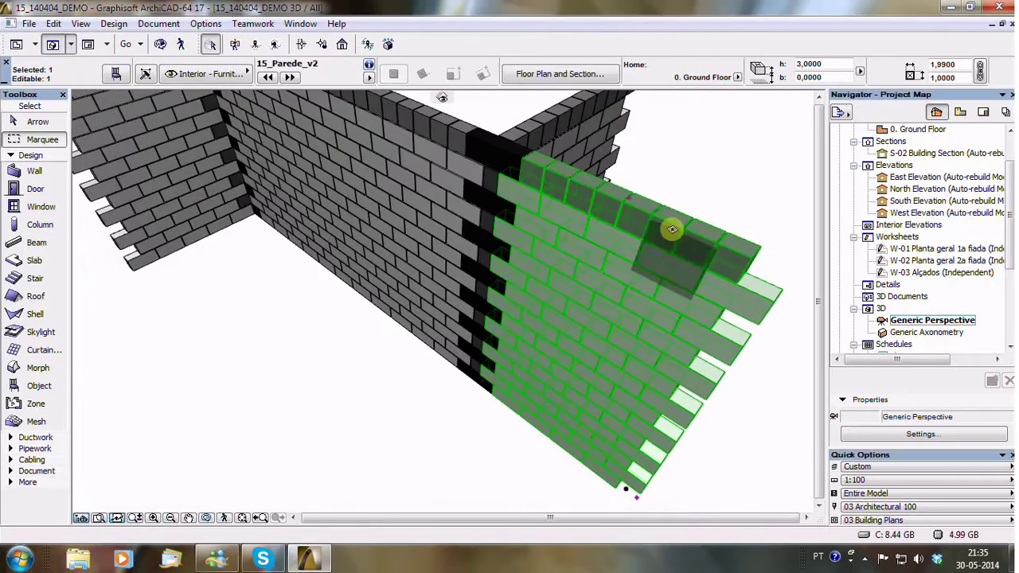
- Check the left wall's Medição block counts, showing 161 type-1 blocks
mouse_move(678, 167)
shift+middle_down()
mouse_move(609, 265)
mouse_move(688, 192)
mouse_move(359, 216)
shift+middle_up()
click(383, 275)
double_click(384, 274)
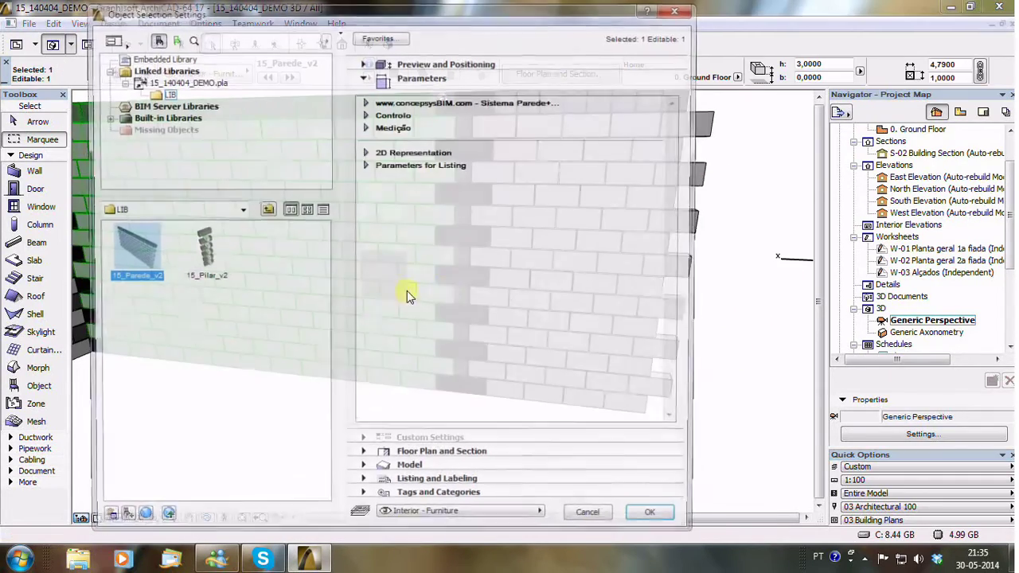
click(365, 128)
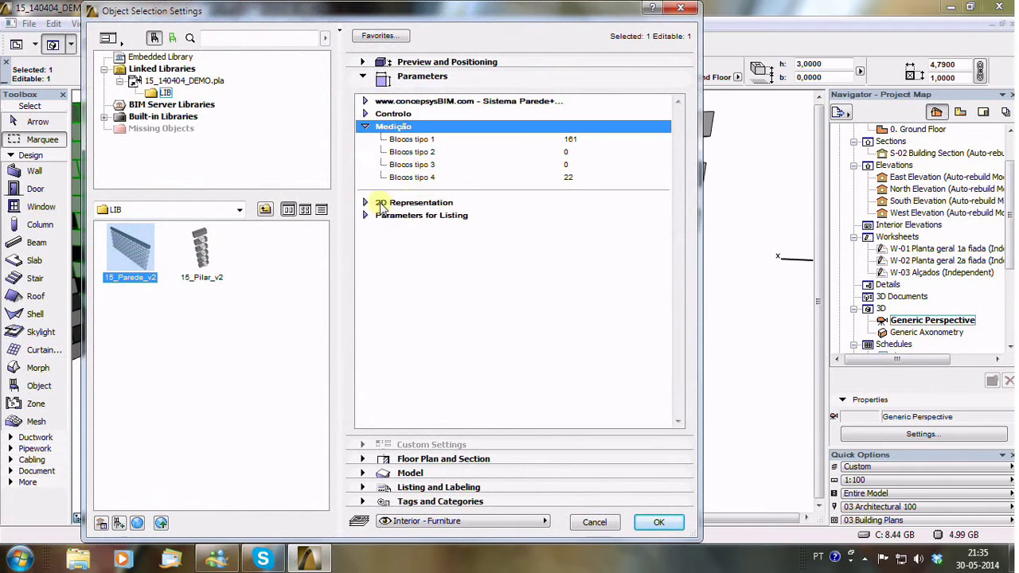
key(Escape)
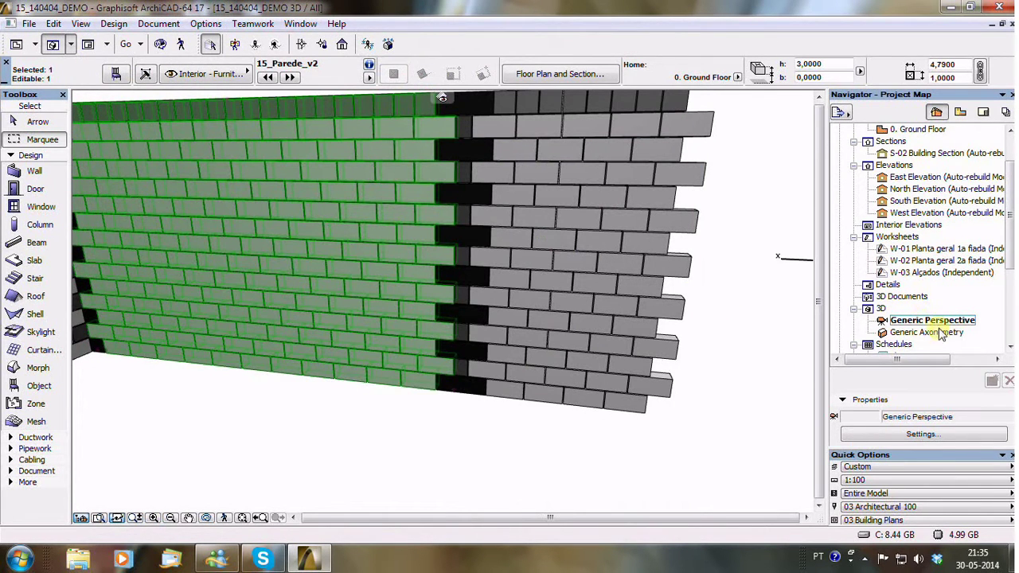
- Open the BLOCOS schedule totalling 350 type-1 and 50 type-4 blocks, then return to the plan
drag(1011, 259, 1010, 295)
double_click(942, 295)
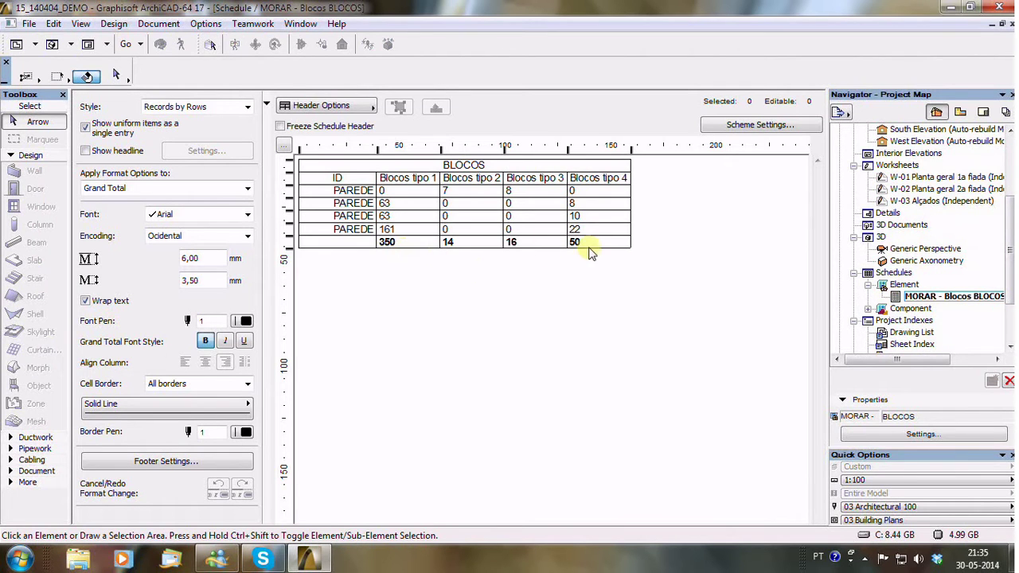
double_click(389, 230)
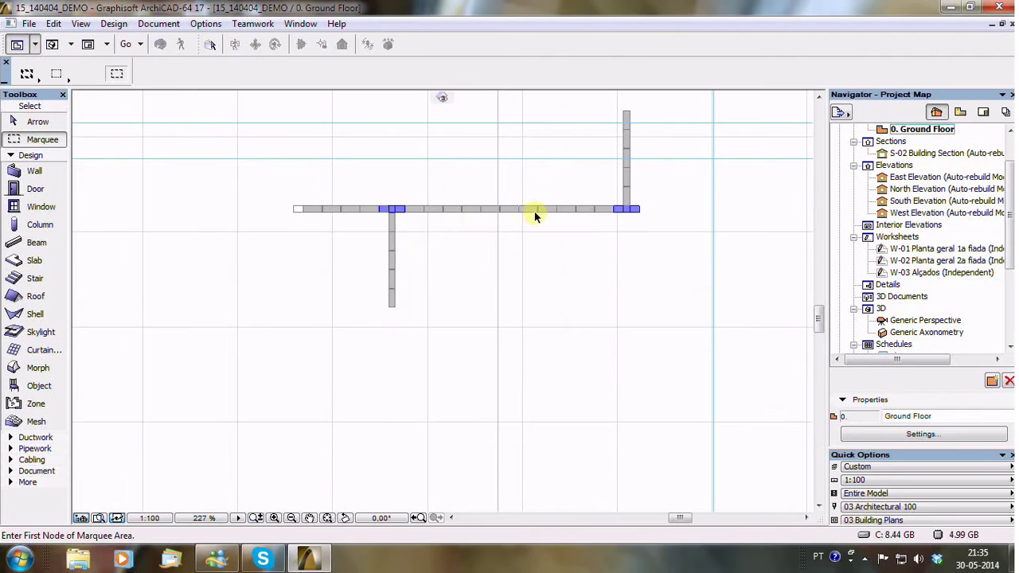
- Preview the central wall in 3D and set its Controlo VAO opening to On
click(611, 215)
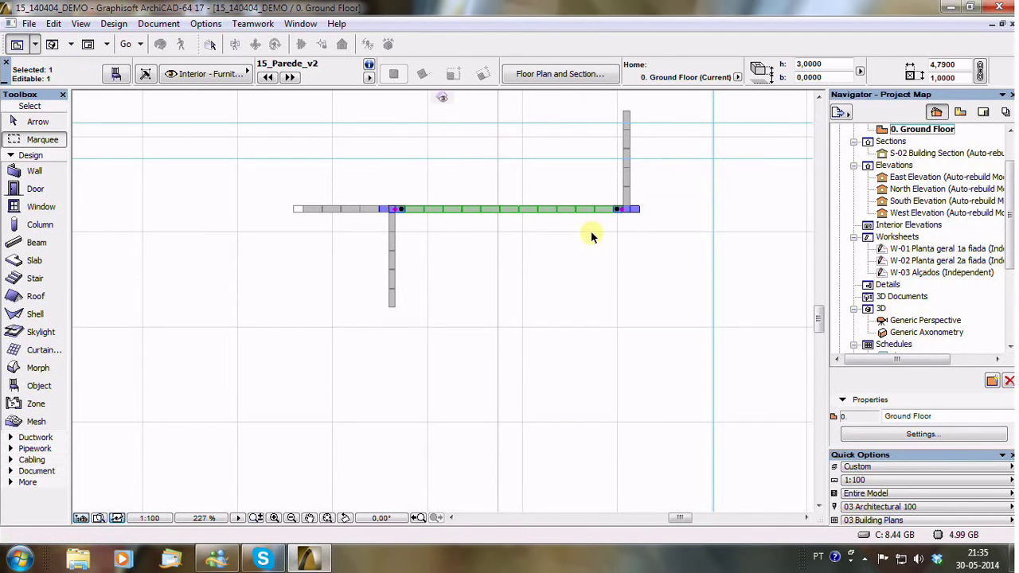
key(F5)
click(371, 265)
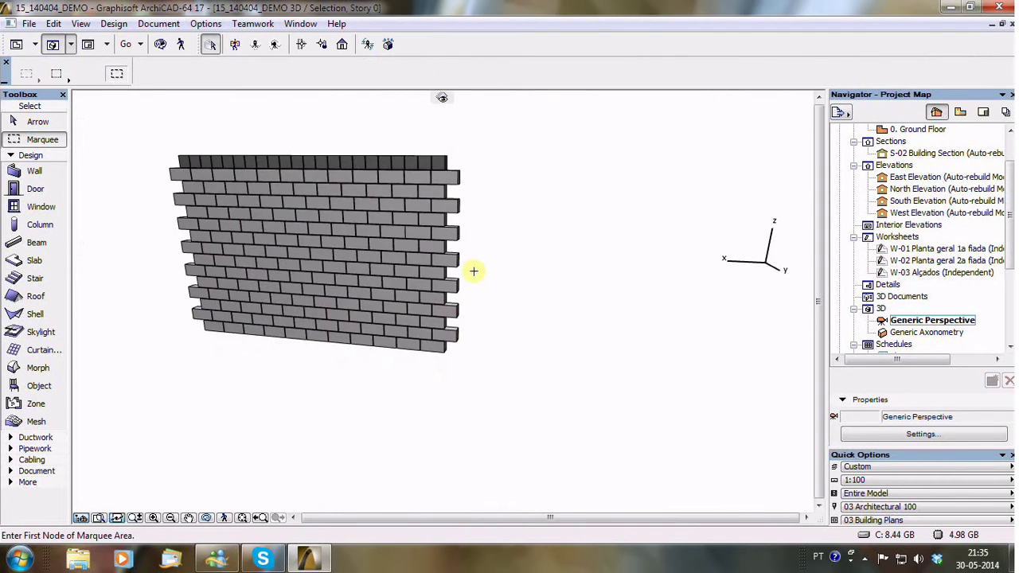
double_click(364, 261)
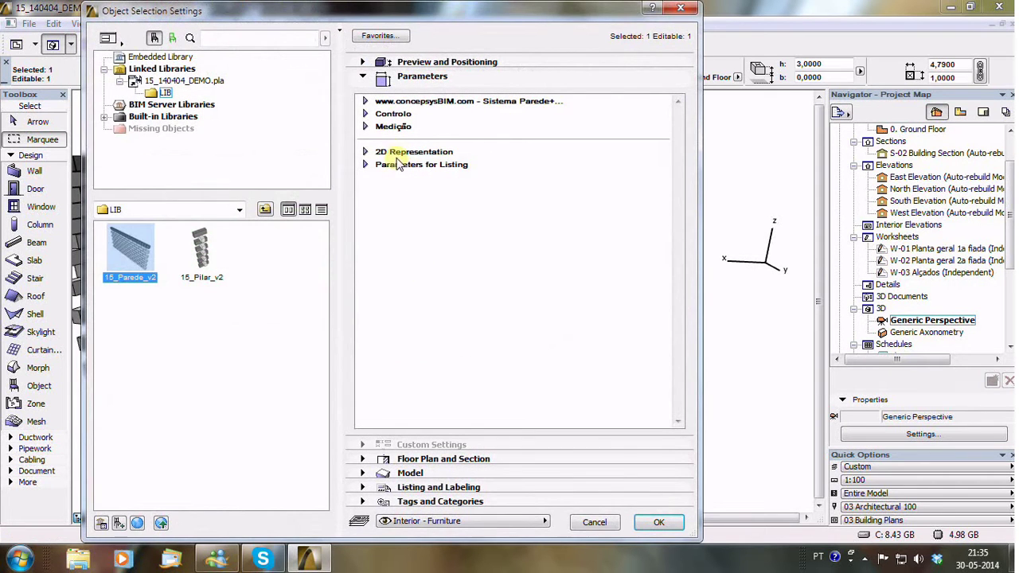
click(366, 114)
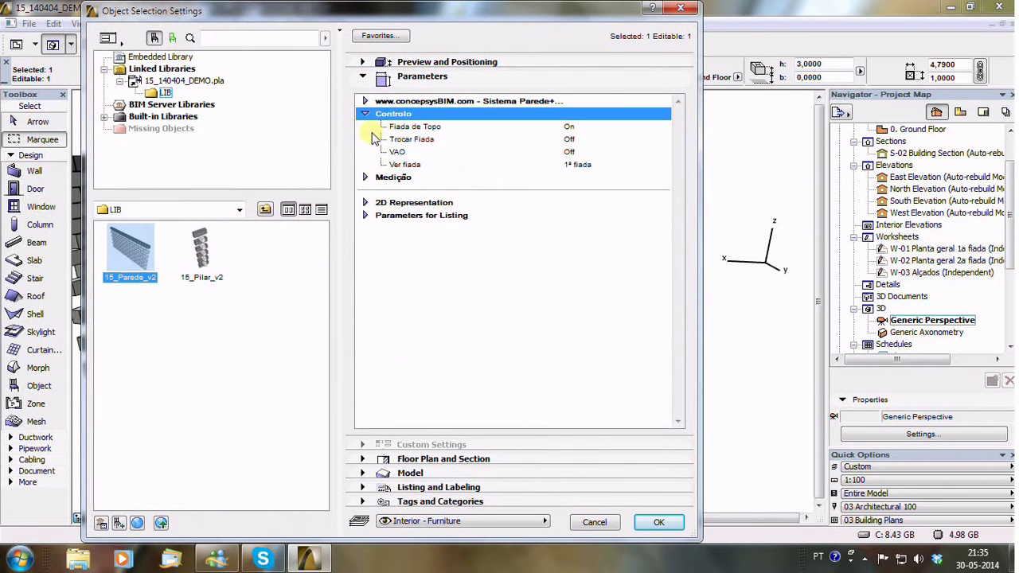
click(664, 152)
click(654, 521)
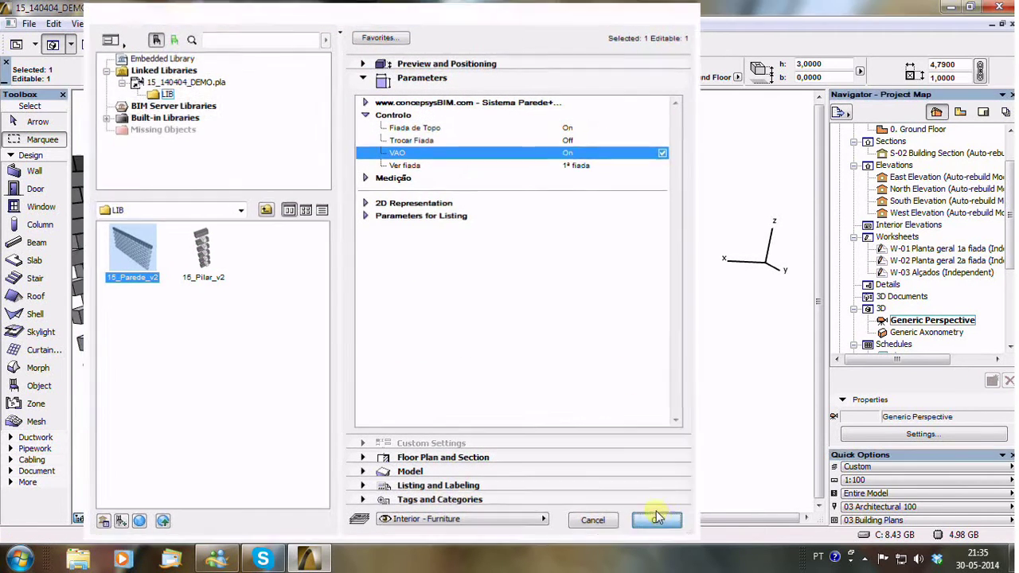
click(229, 292)
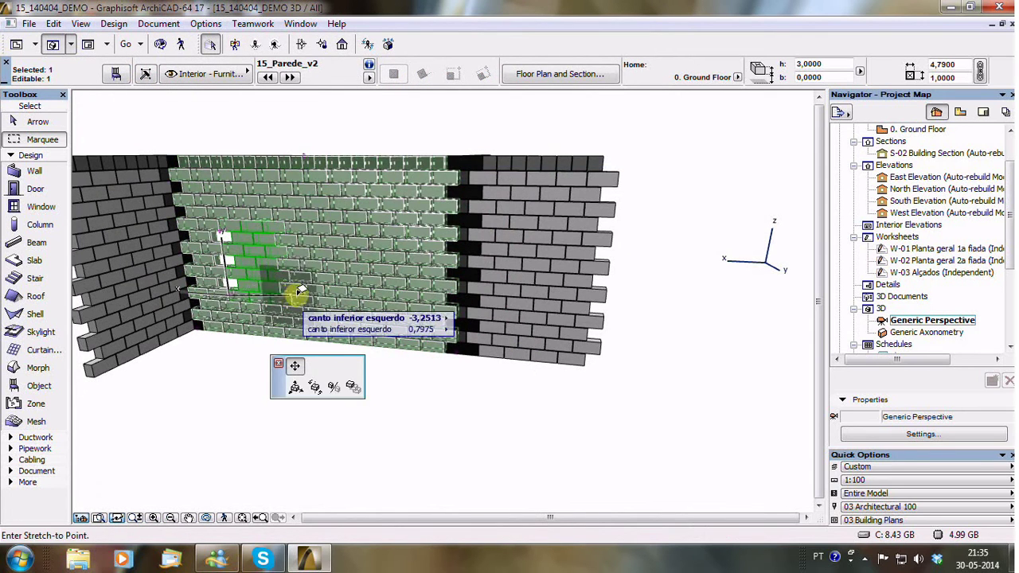
- Reposition the window opening and stretch its corner to widen it
click(337, 296)
mouse_move(359, 364)
shift+middle_down()
mouse_move(373, 313)
mouse_move(229, 254)
shift+middle_up()
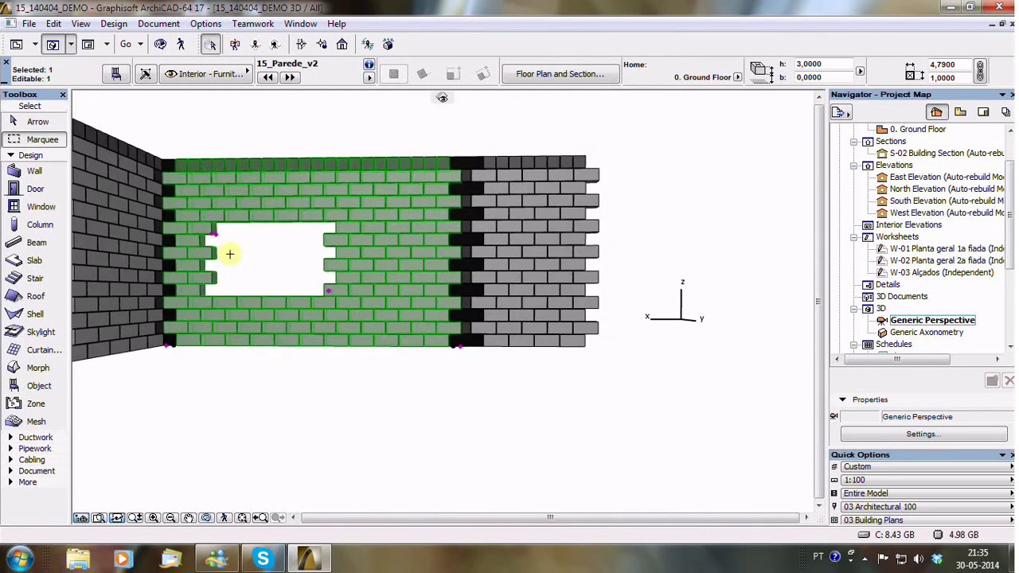
click(215, 233)
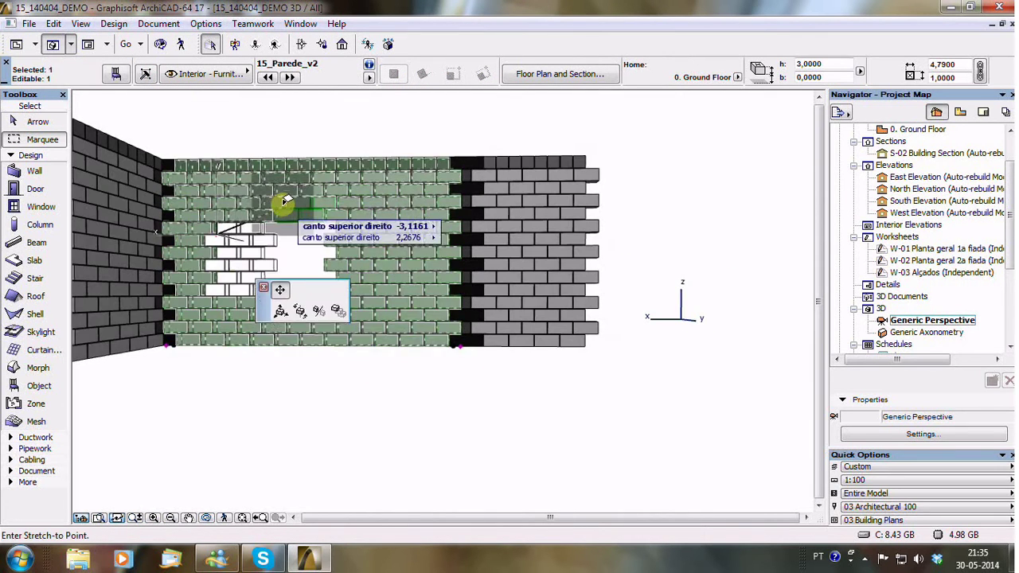
click(326, 119)
click(334, 178)
key(Escape)
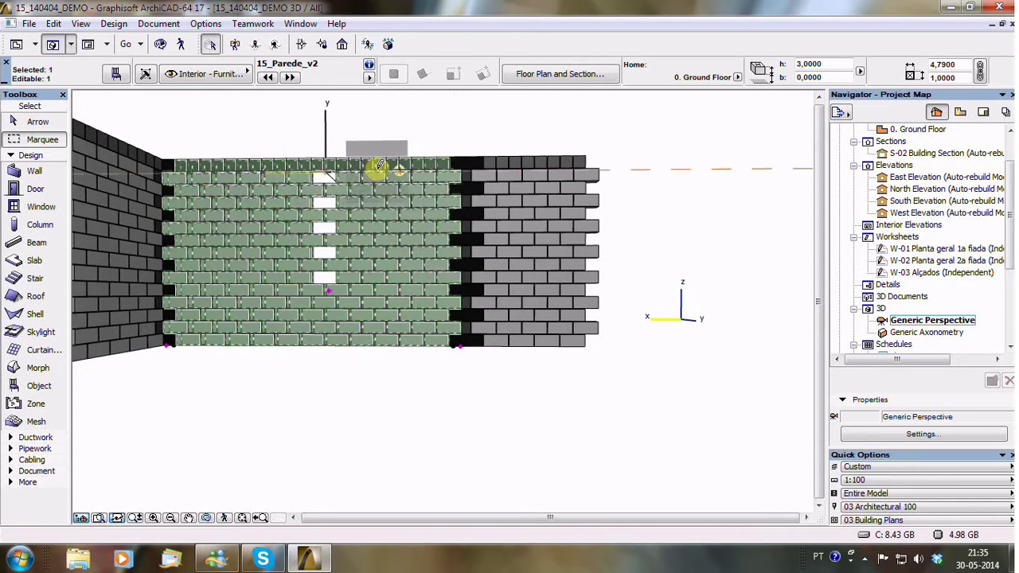
click(325, 301)
key(Escape)
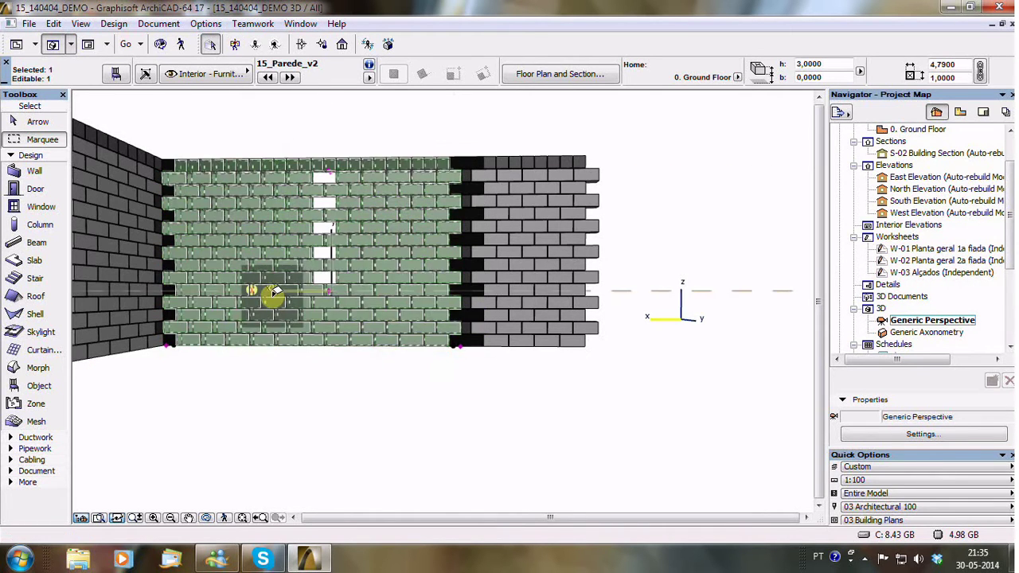
click(328, 296)
click(353, 294)
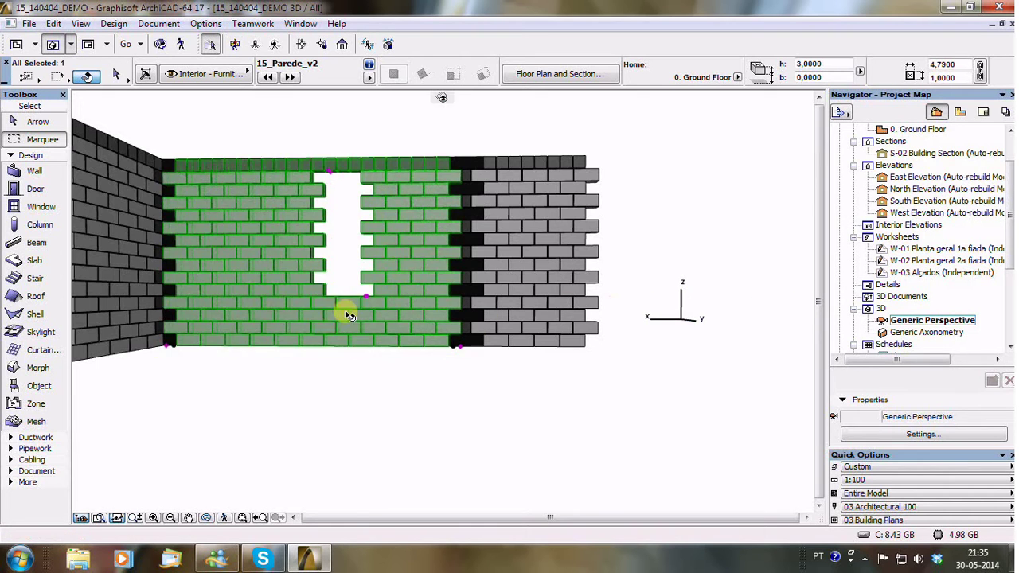
- Stretch the opening down to the wall base, lower its top, and widen it leftward
click(361, 304)
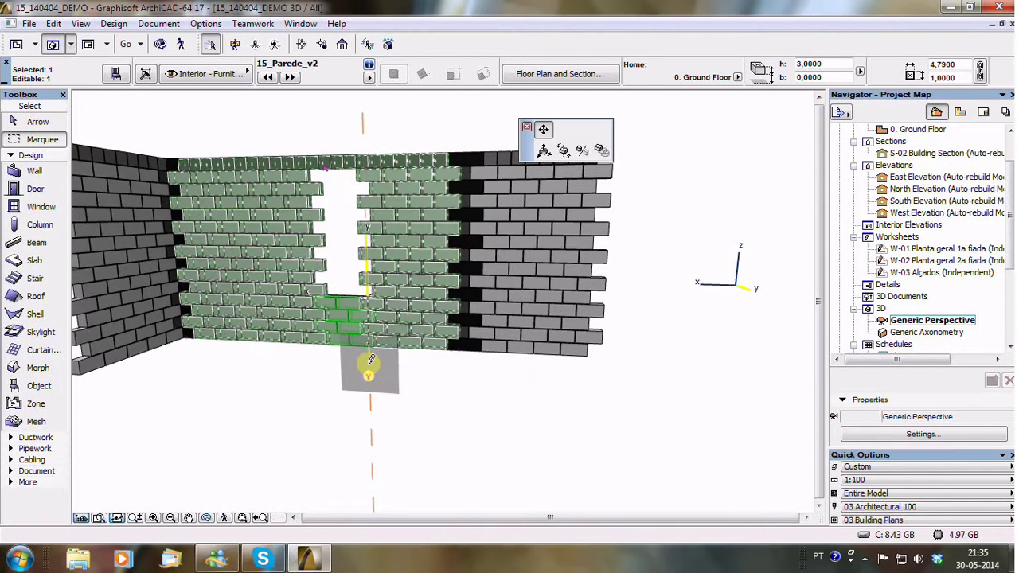
click(347, 348)
click(325, 169)
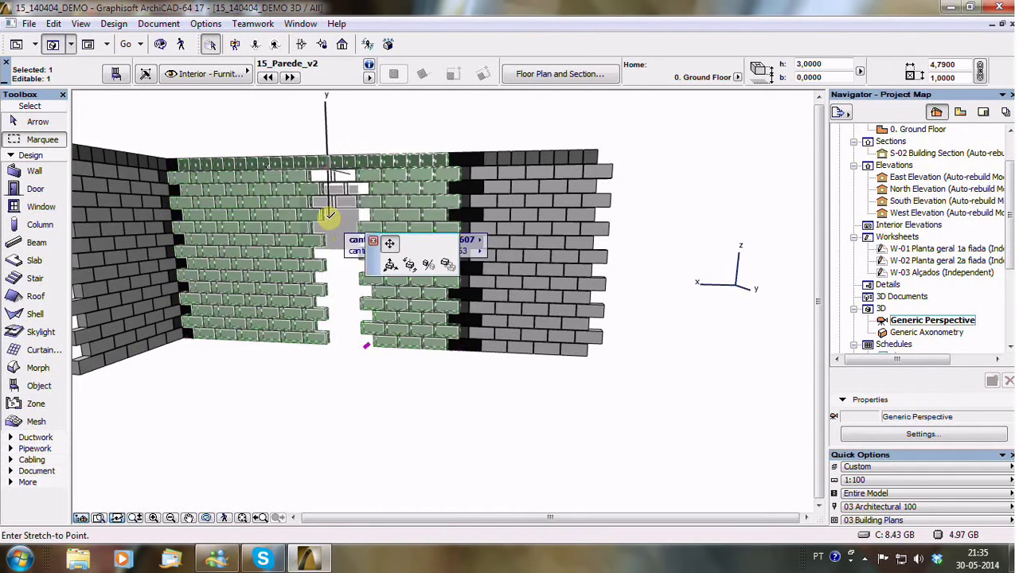
click(327, 217)
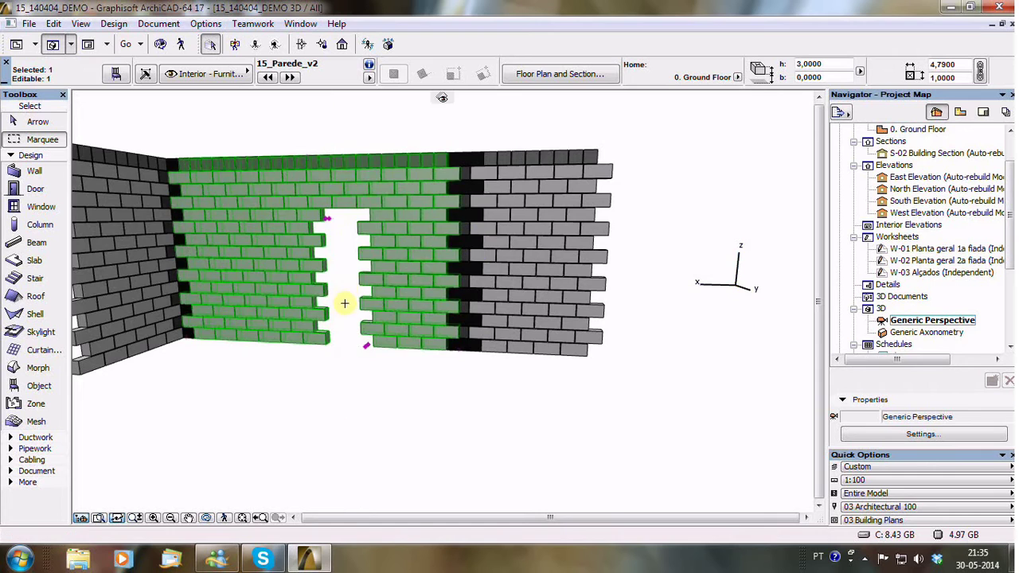
click(328, 237)
click(290, 216)
click(322, 338)
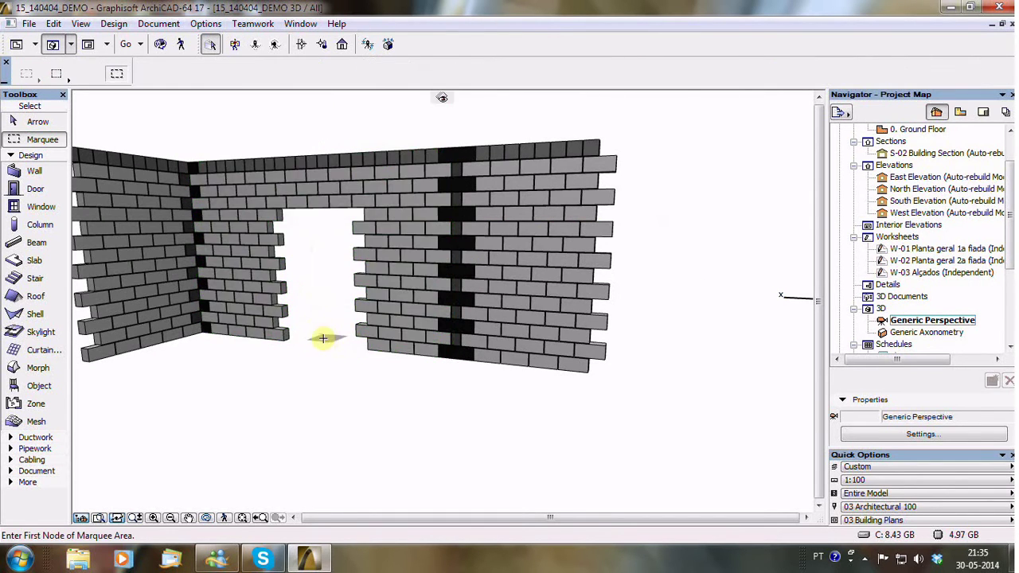
mouse_move(322, 338)
shift+middle_down()
mouse_move(464, 332)
mouse_move(263, 321)
mouse_move(305, 343)
mouse_move(183, 365)
mouse_move(371, 336)
mouse_move(168, 348)
mouse_move(185, 410)
mouse_move(462, 407)
mouse_move(648, 307)
mouse_move(646, 355)
mouse_move(369, 313)
shift+middle_up()
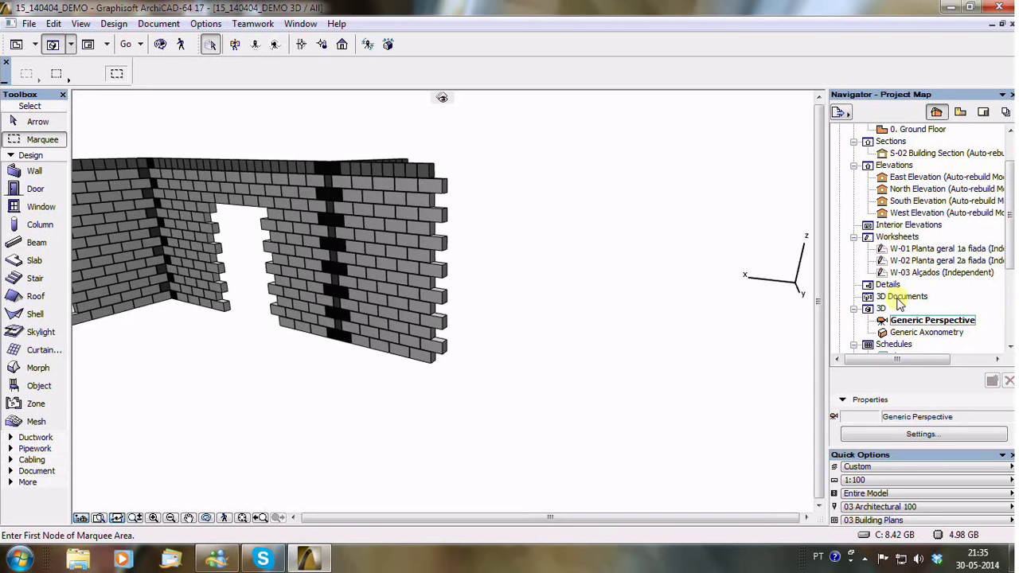
scroll(948, 271, down, 3)
- Check the BLOCOS block-count schedule, then return to the ground floor plan
scroll(947, 270, down, 1)
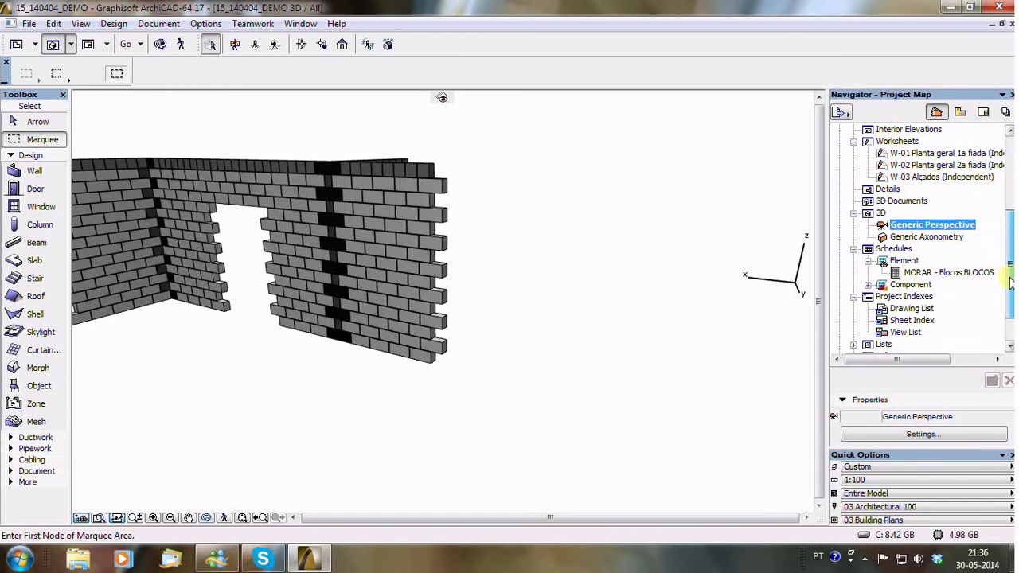
double_click(959, 273)
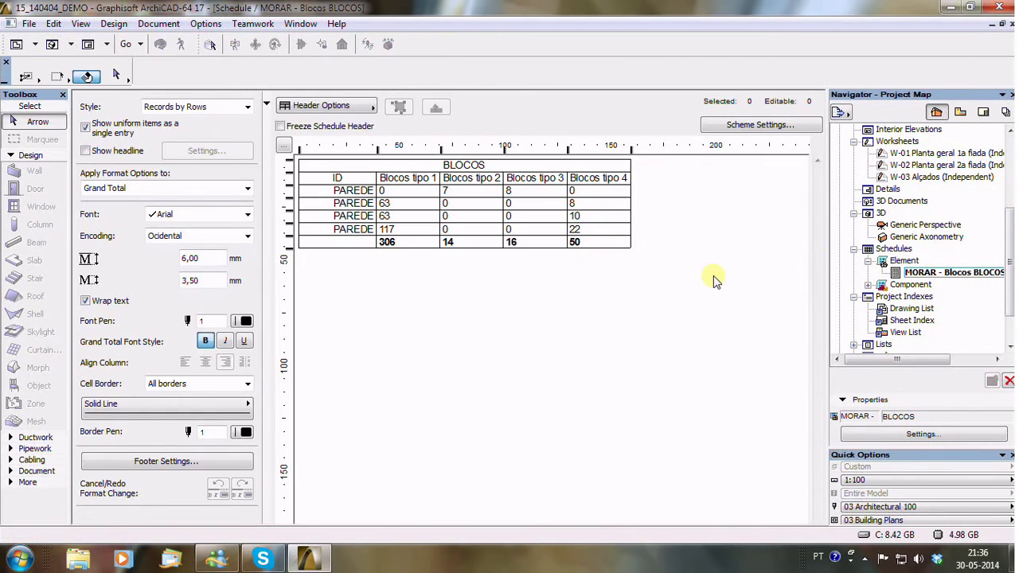
key(F2)
- Review the East, North and South elevations, framing the whole South wall
double_click(923, 177)
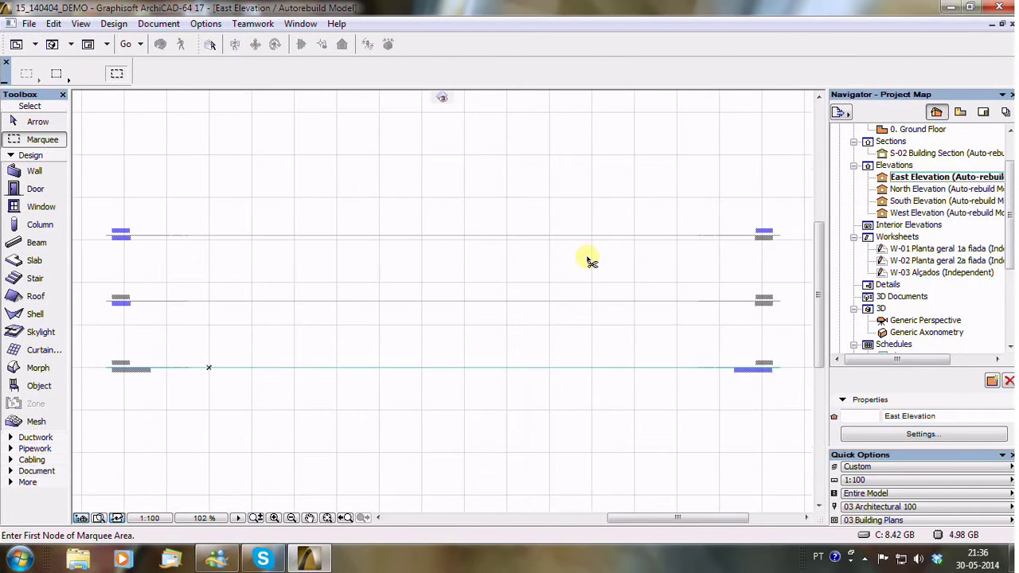
double_click(967, 191)
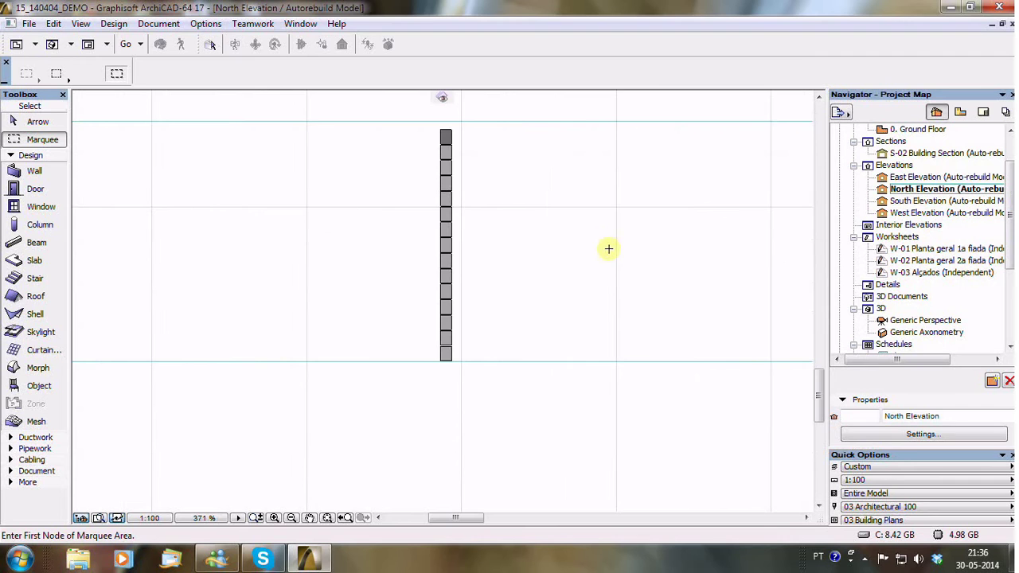
double_click(900, 202)
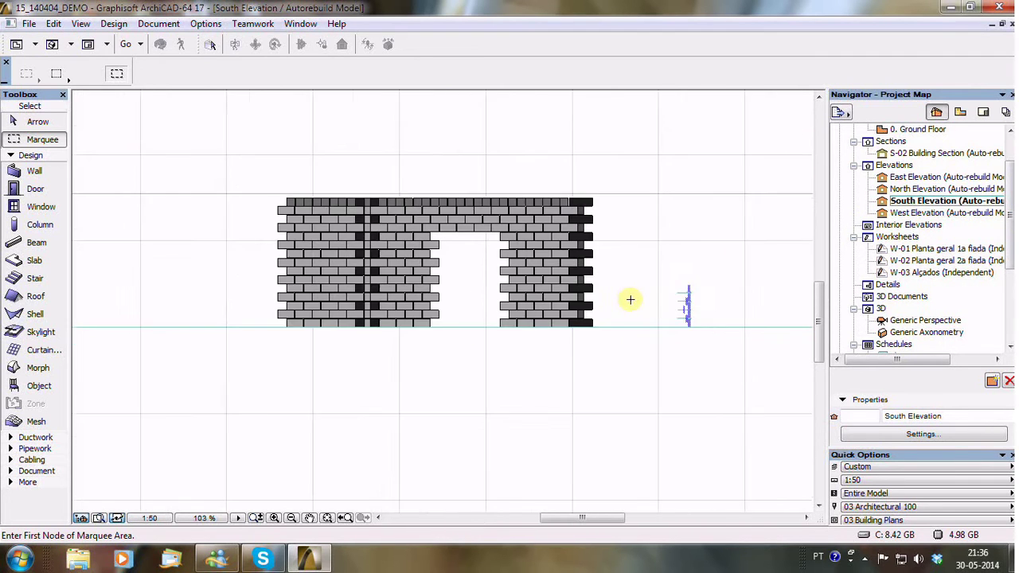
scroll(641, 281, up, 3)
middle_drag(641, 293, 754, 296)
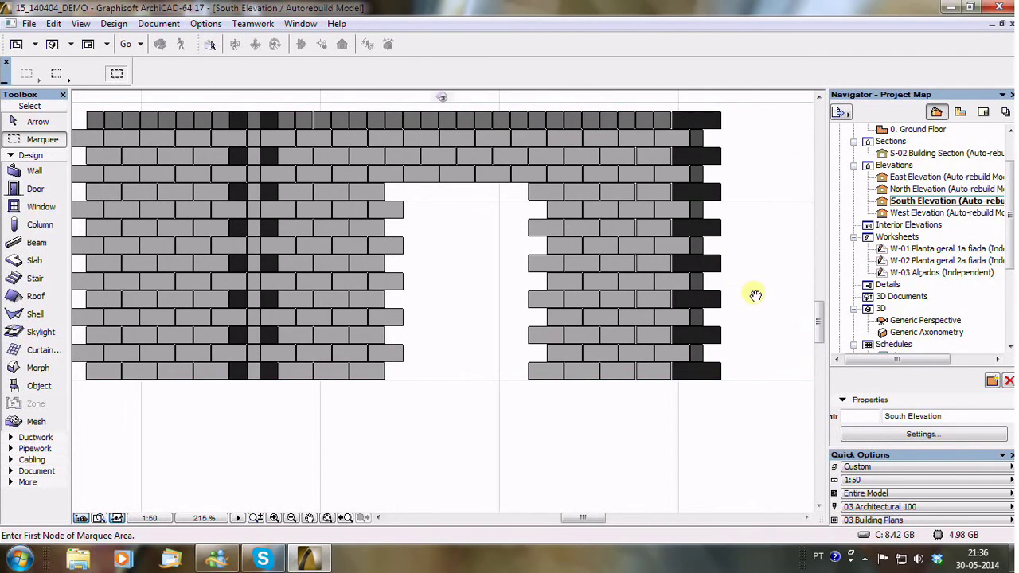
scroll(675, 339, down, 1)
- Open the West Elevation and center its brick wall in view
double_click(892, 212)
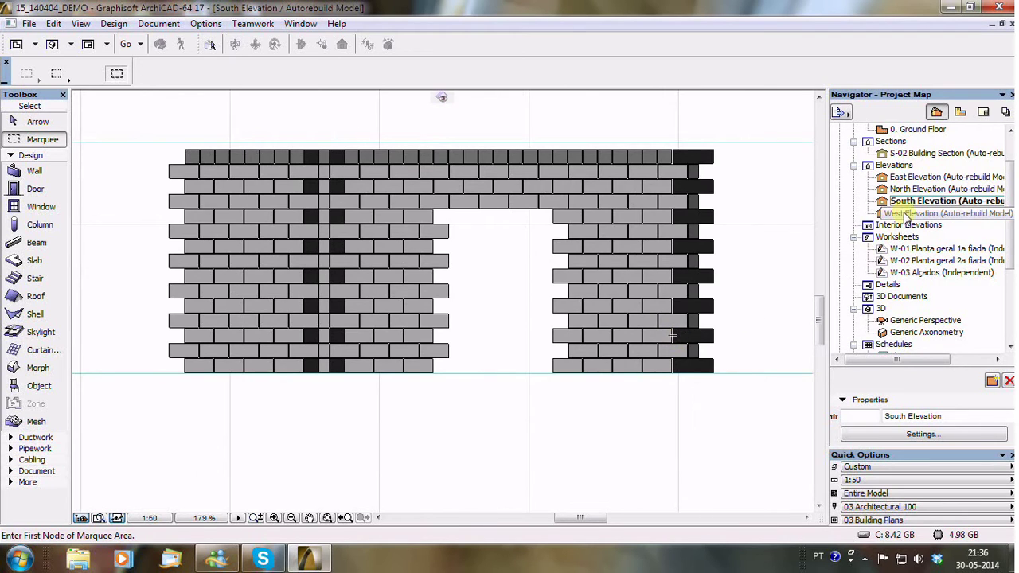
middle_drag(801, 262, 527, 275)
scroll(610, 268, up, 1)
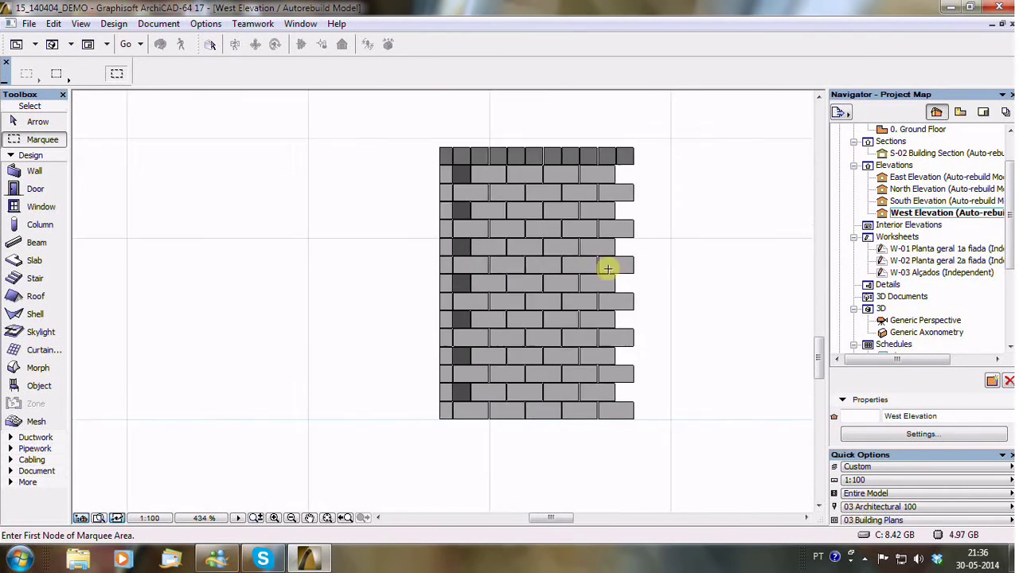
scroll(610, 268, up, 2)
scroll(598, 278, down, 2)
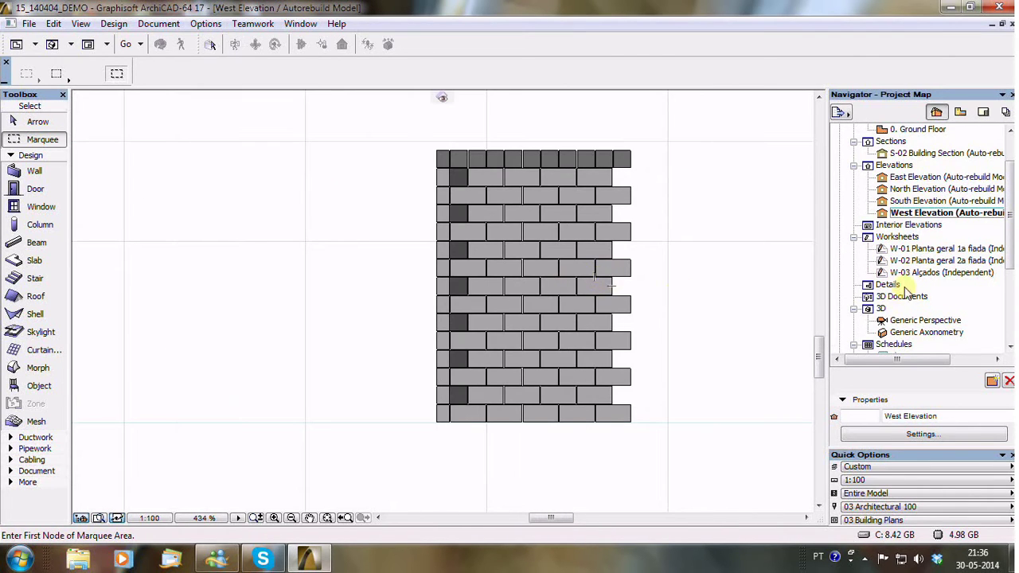
click(947, 213)
- Lengthen the West Elevation wall to the right and raise its top to 3,4000
drag(1009, 211, 1010, 187)
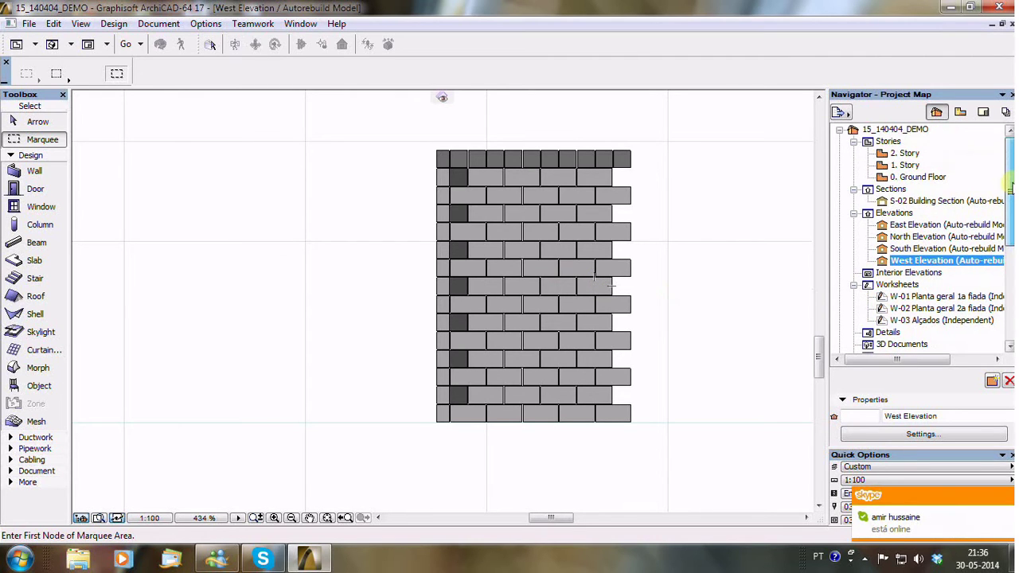
click(595, 378)
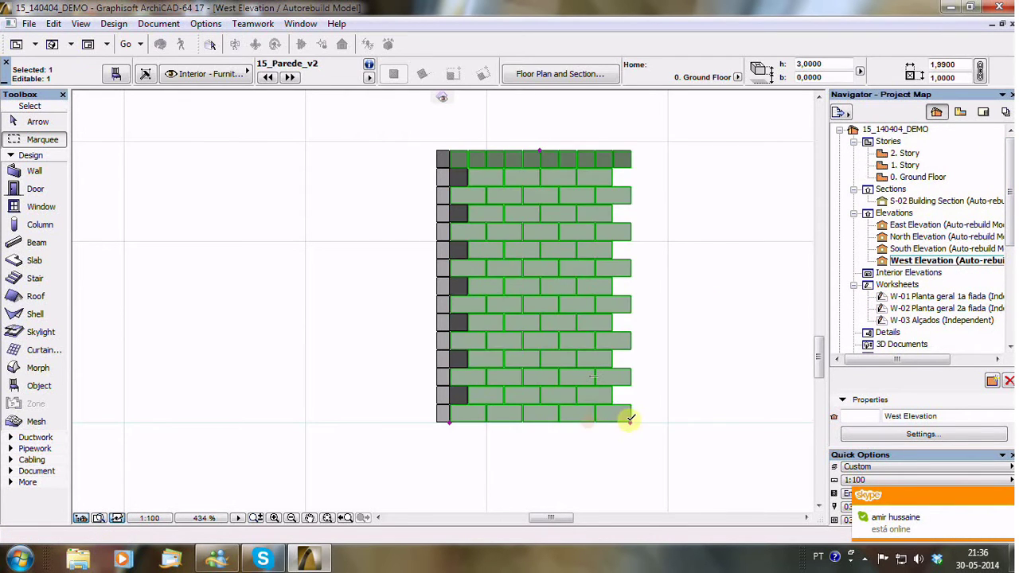
click(629, 420)
click(746, 412)
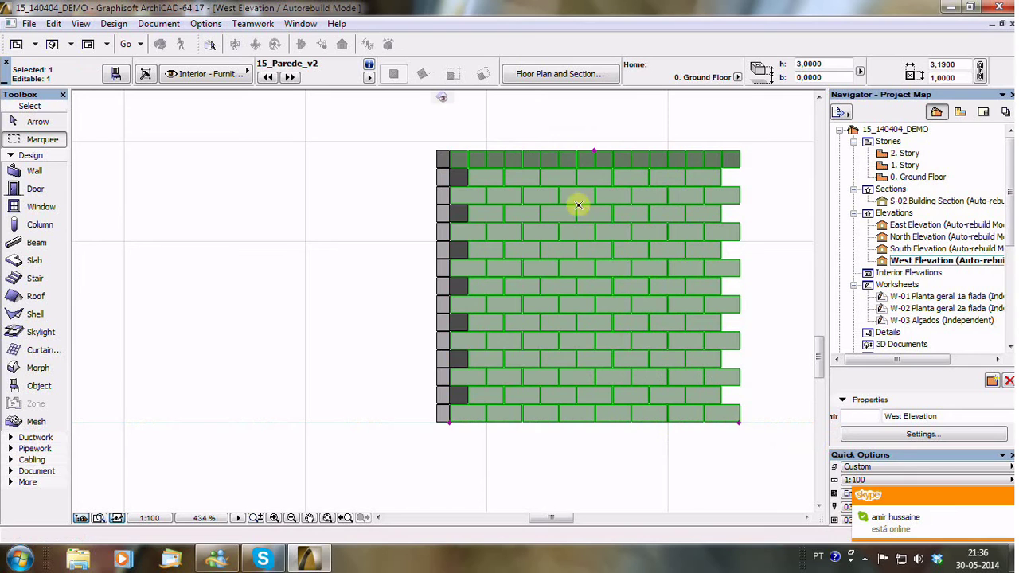
click(597, 148)
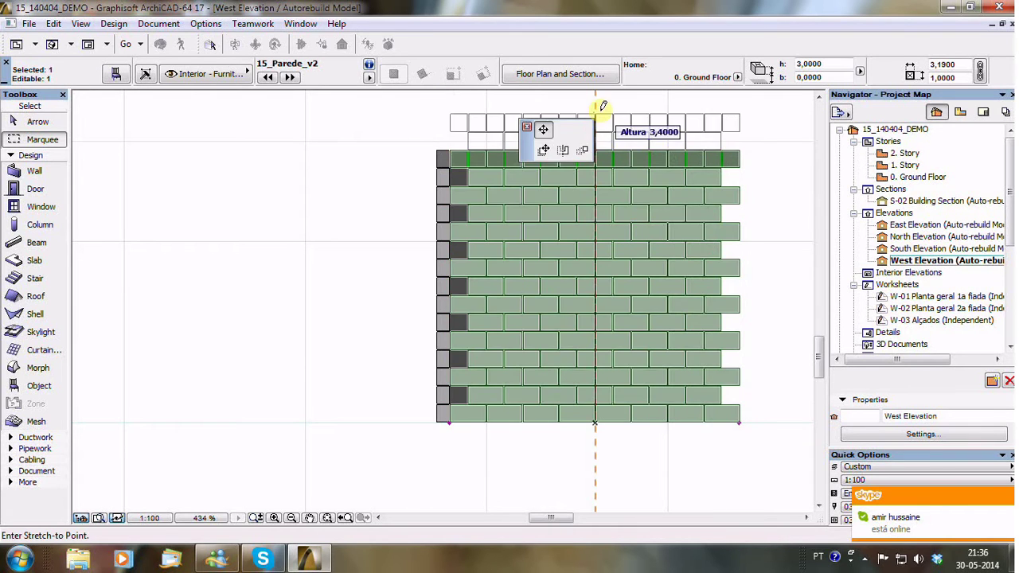
click(603, 106)
key(Escape)
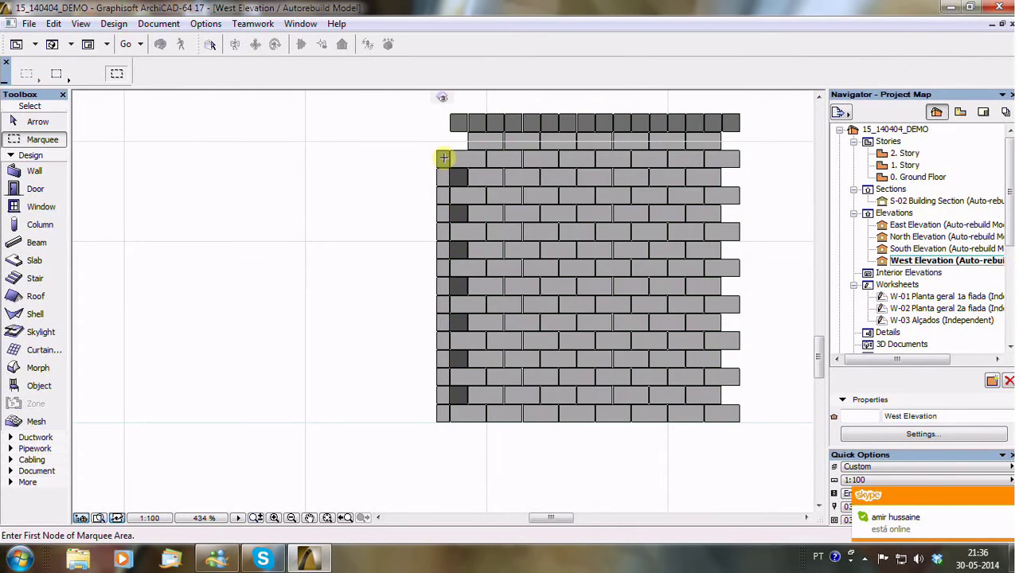
- Stretch the thin left end pillar up to the 3,4000 wall top
click(444, 158)
click(443, 156)
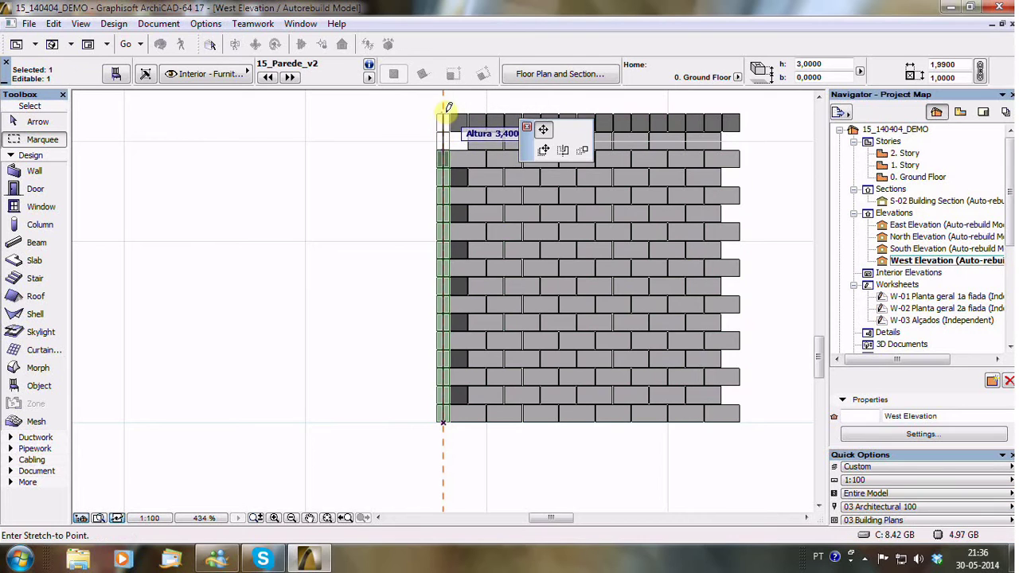
click(448, 107)
key(Escape)
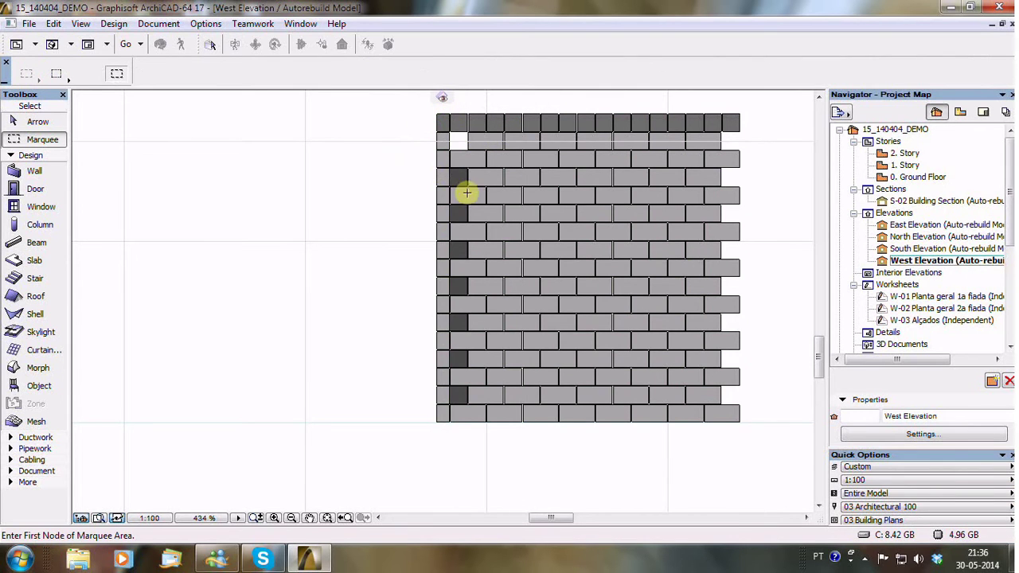
- Show the model in the 3D Generic Perspective view
middle_drag(461, 174, 414, 209)
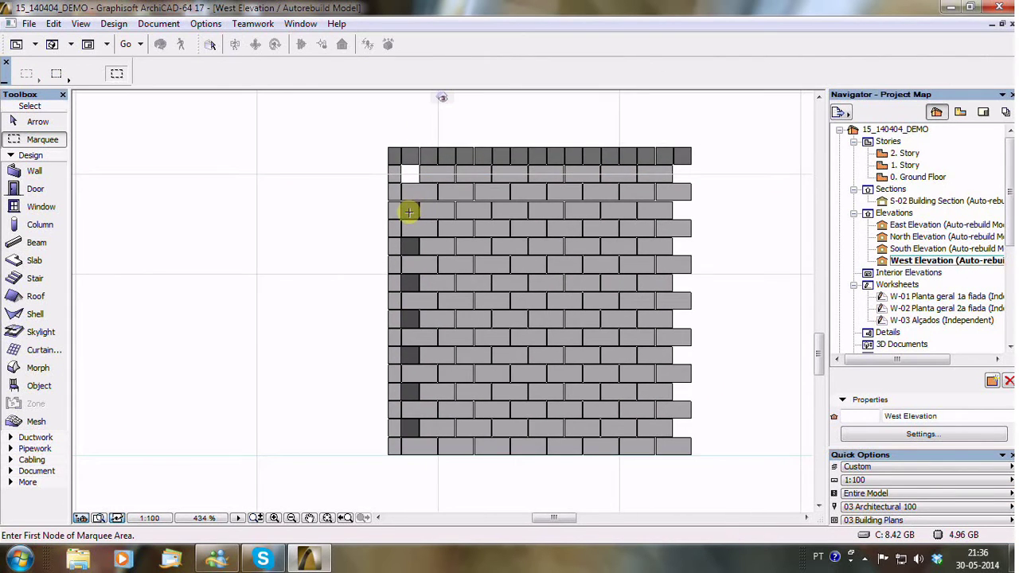
key(shift)
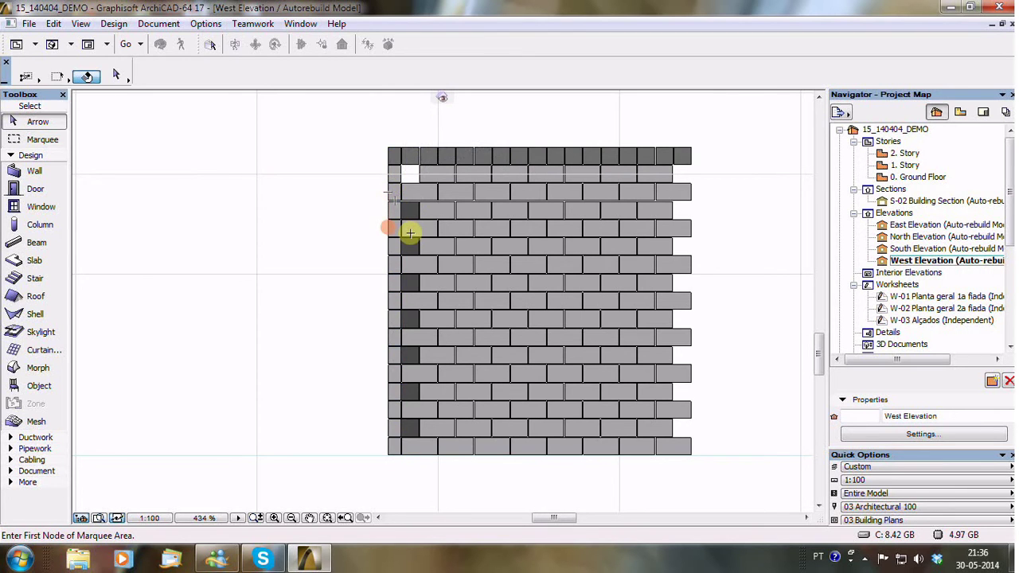
key(F2)
key(F3)
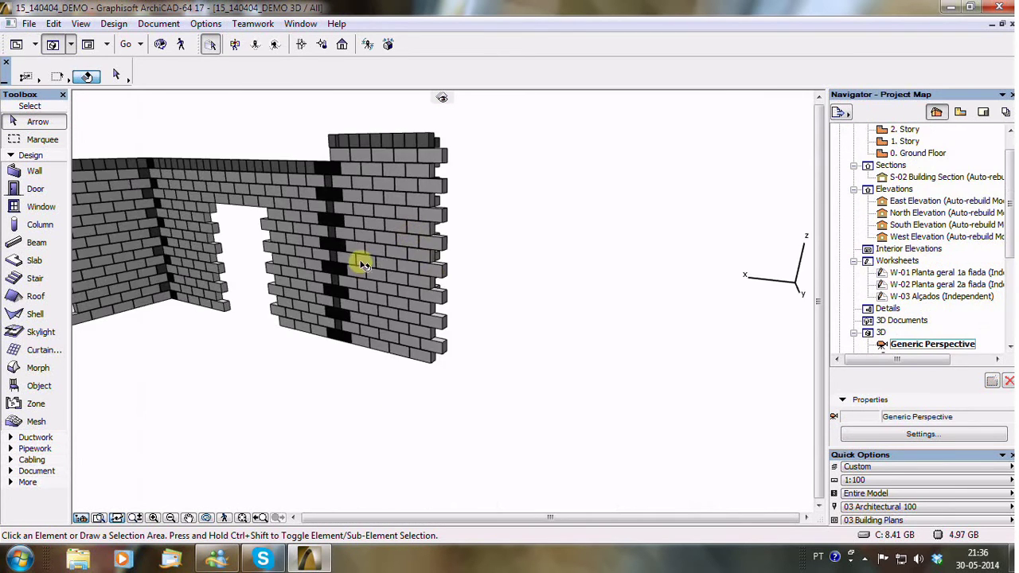
- Raise the dark corner 15_Pilar_v2 pillar to 3,4000, then reopen the West Elevation
mouse_move(363, 265)
shift+middle_down()
mouse_move(473, 312)
mouse_move(302, 188)
shift+middle_up()
click(275, 182)
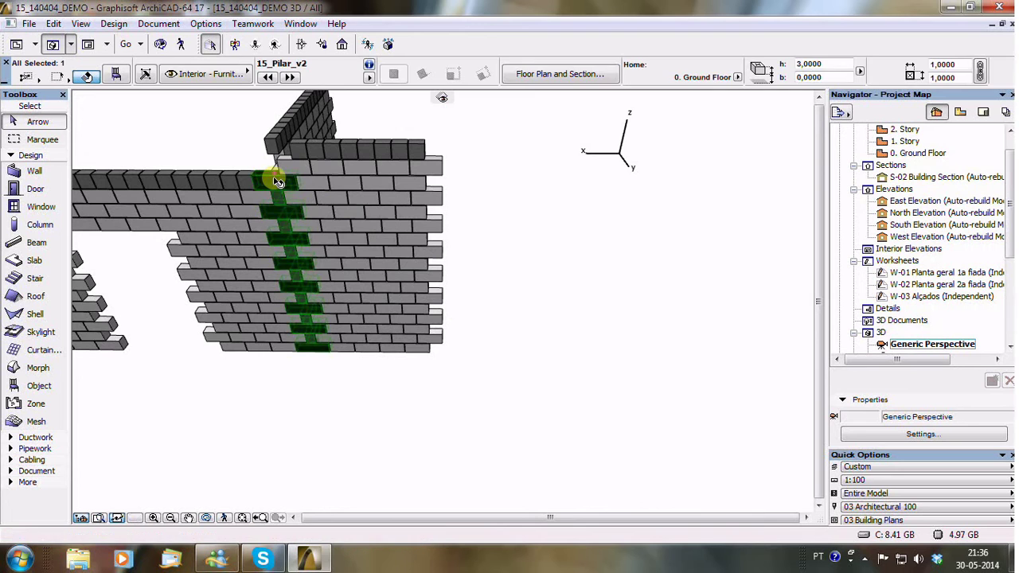
click(275, 177)
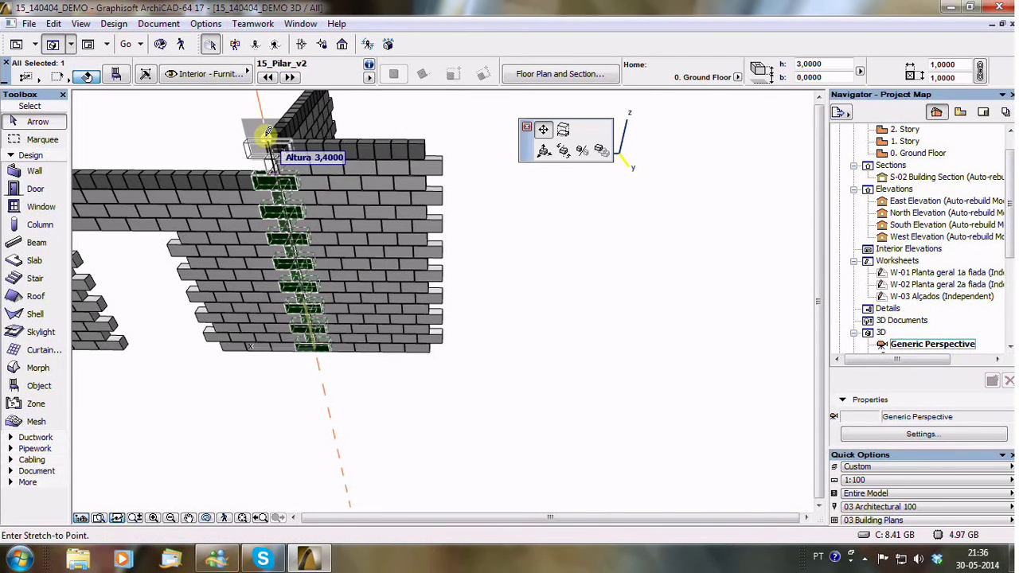
click(267, 141)
click(378, 129)
mouse_move(409, 171)
shift+middle_down()
mouse_move(421, 255)
mouse_move(371, 221)
mouse_move(587, 244)
mouse_move(428, 257)
shift+middle_up()
double_click(946, 237)
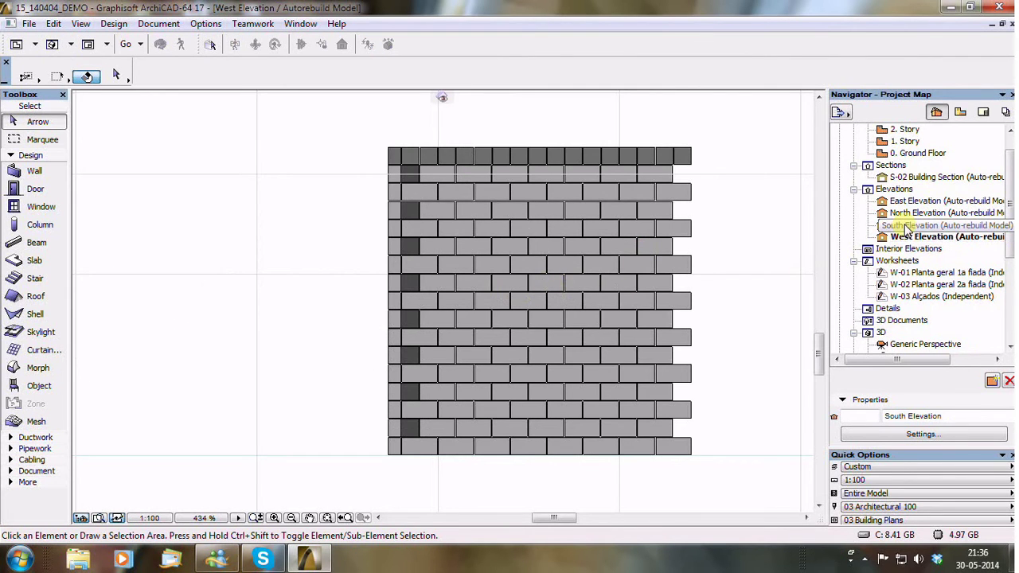
- In the South Elevation, raise the opening's bottom edge to leave brickwork below as a sill
double_click(905, 226)
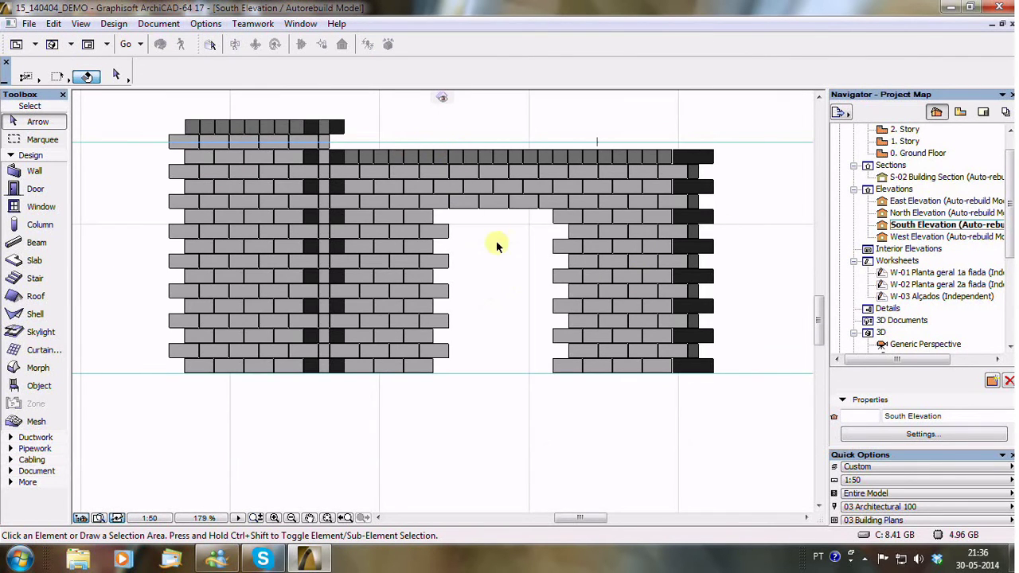
middle_drag(496, 246, 509, 321)
click(538, 320)
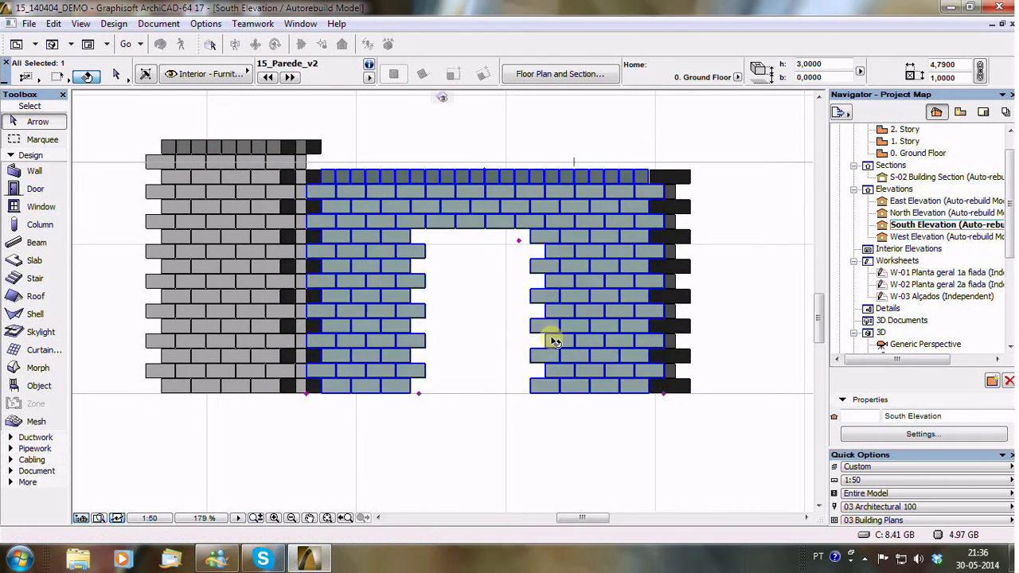
click(419, 395)
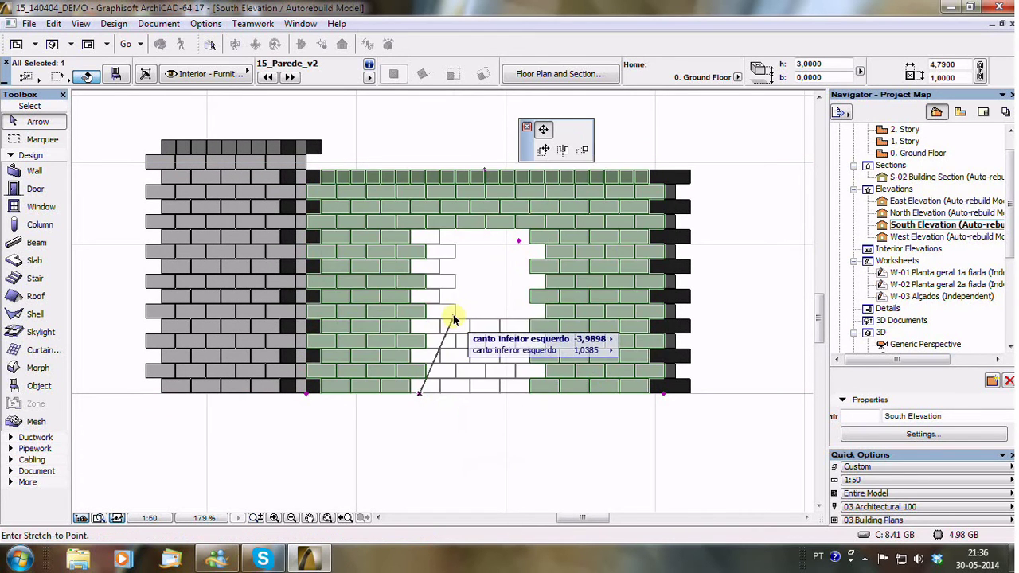
click(413, 330)
click(506, 449)
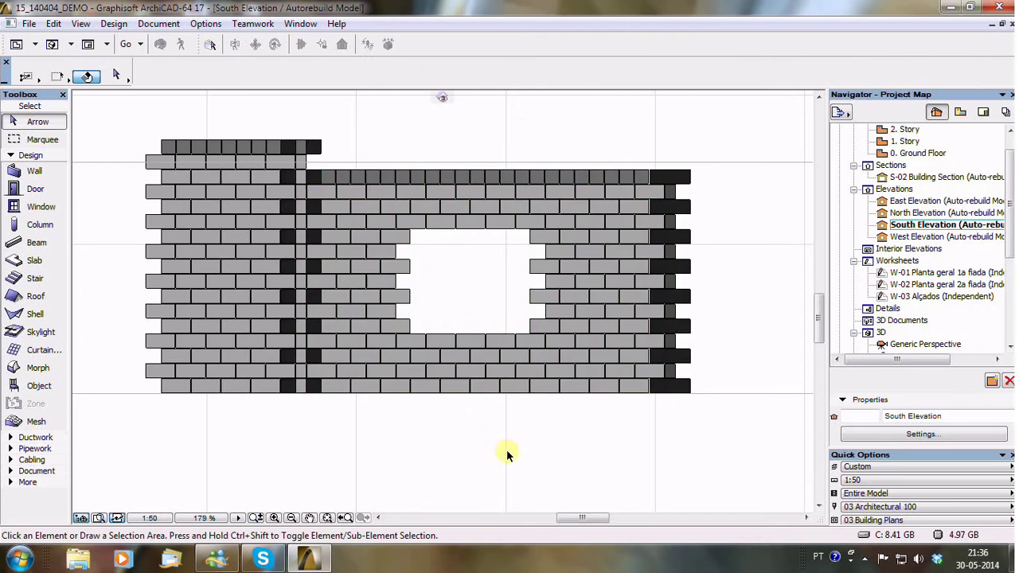
- Open the MORAR - Blocos BLOCOS schedule with the updated block counts
scroll(464, 407, down, 3)
mouse_move(463, 407)
middle_down()
mouse_move(558, 413)
mouse_move(488, 407)
middle_up()
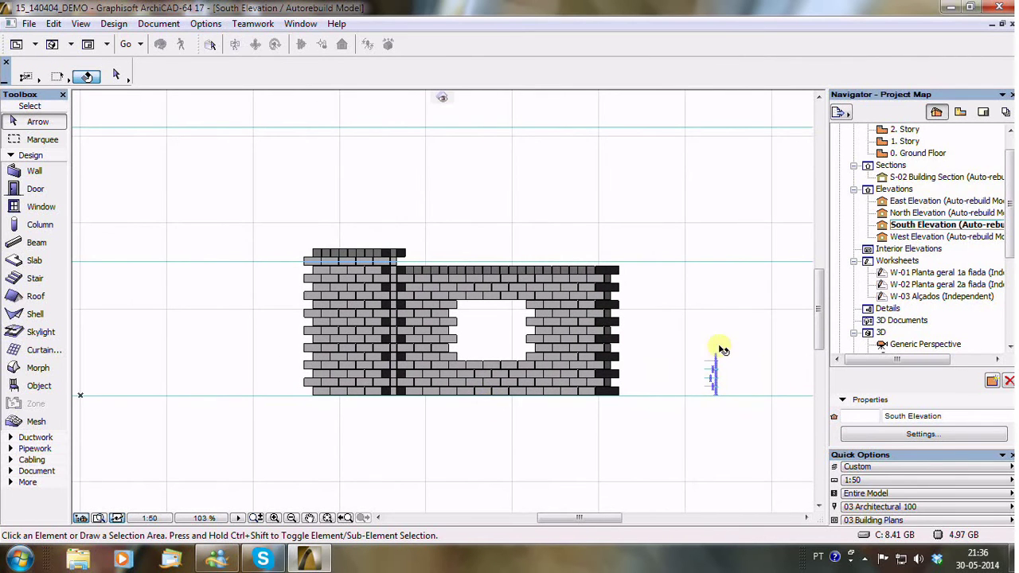
scroll(707, 355, up, 5)
scroll(695, 353, down, 5)
scroll(712, 364, up, 5)
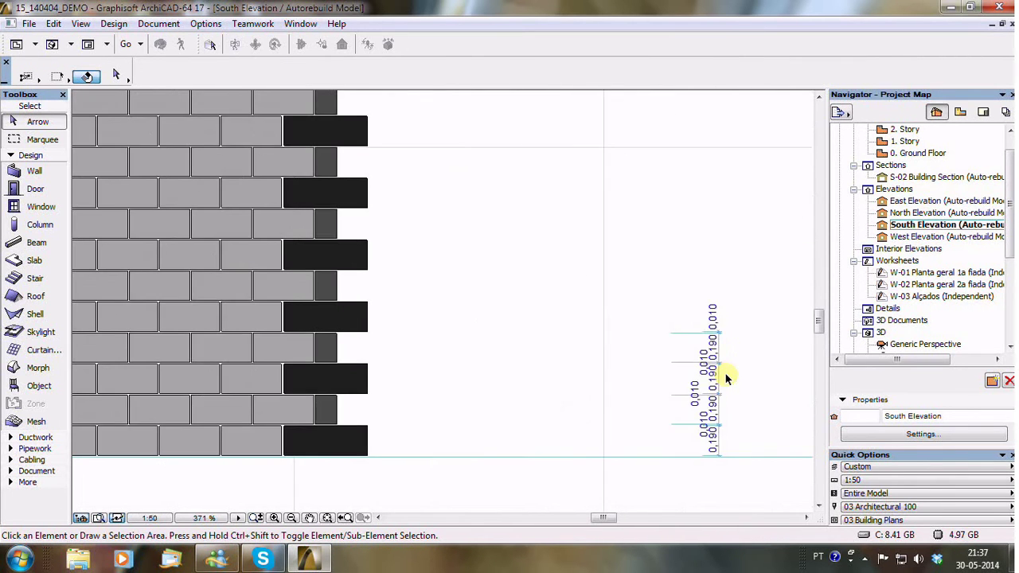
scroll(726, 373, down, 3)
scroll(725, 374, down, 2)
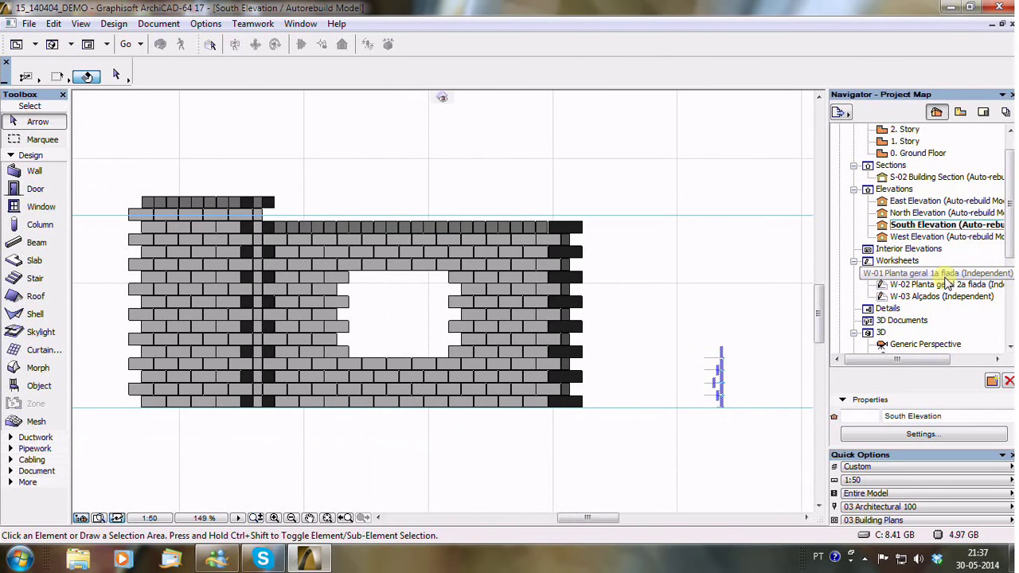
drag(1009, 246, 1009, 269)
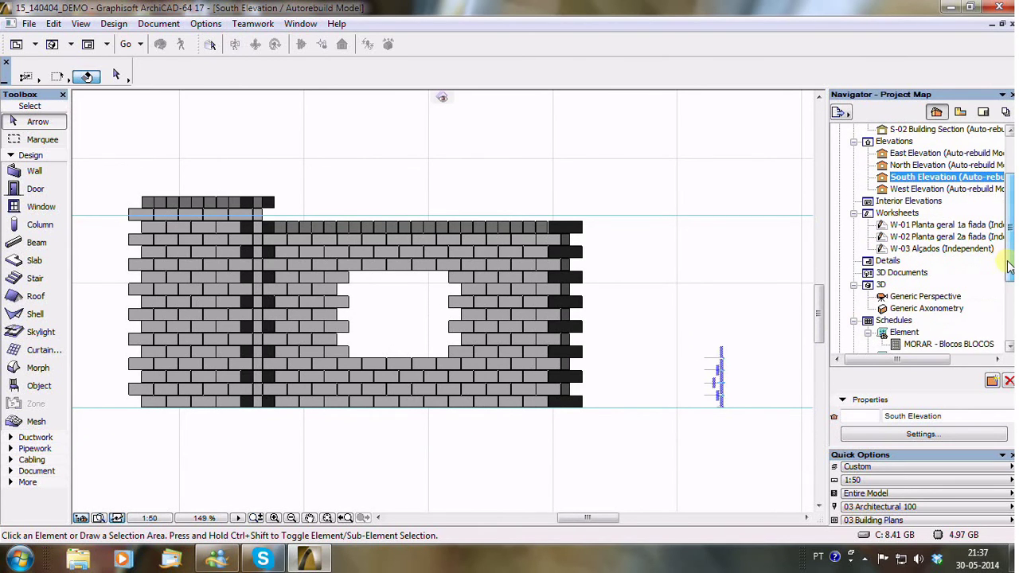
double_click(966, 345)
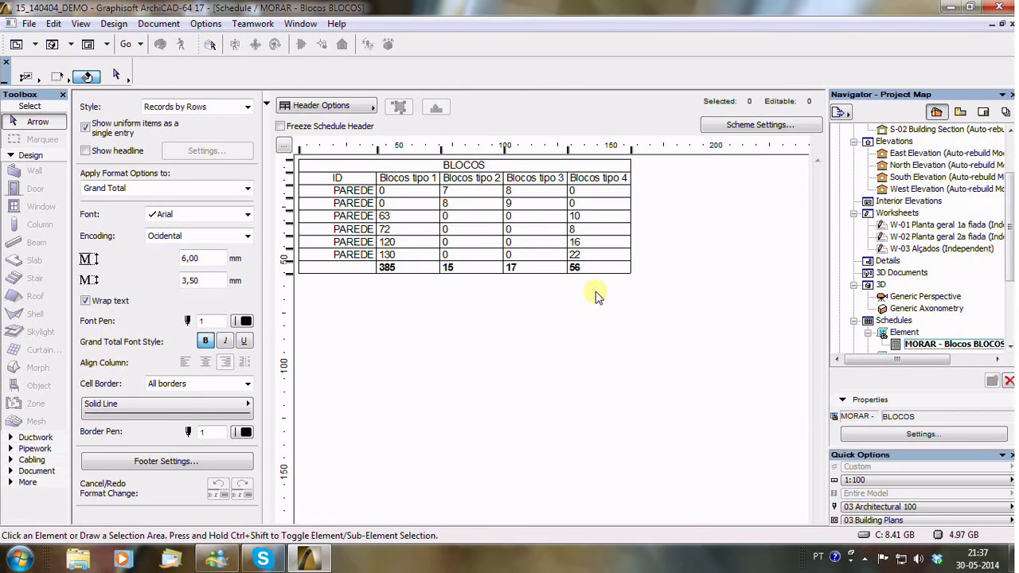
- Return to the 0. Ground Floor plan and zoom out over the masonry walls
key(F2)
scroll(593, 298, down, 2)
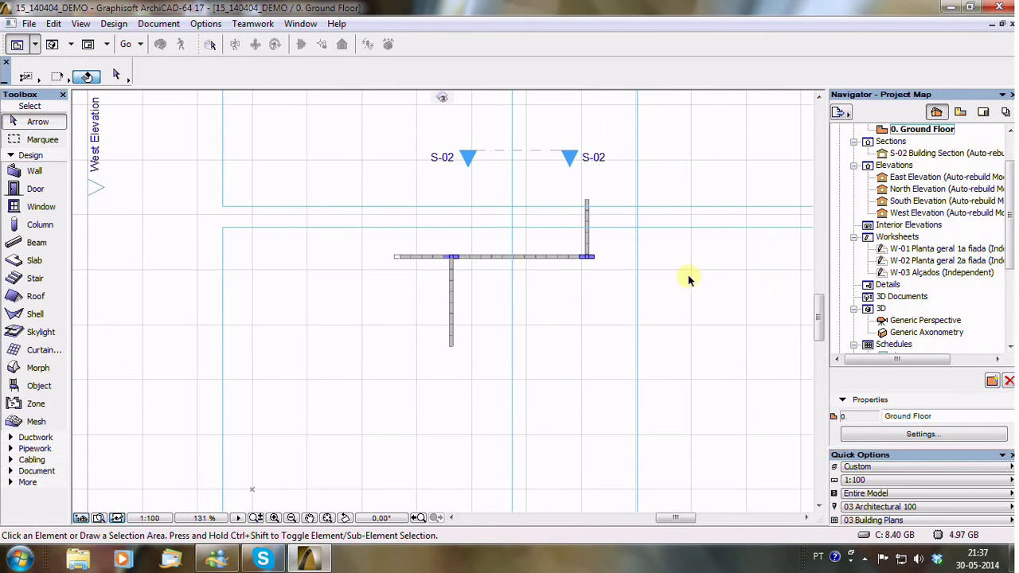
click(866, 559)
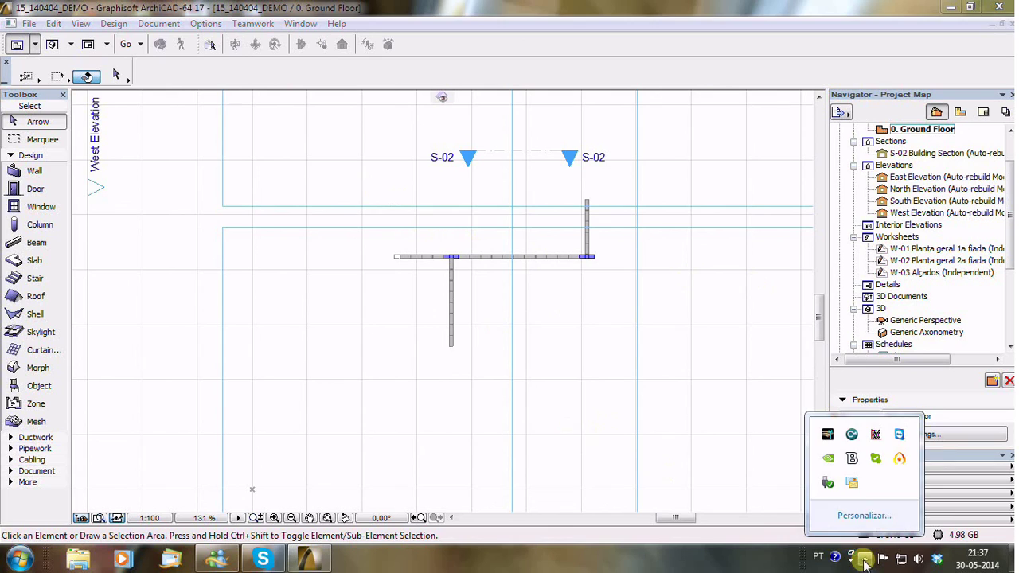